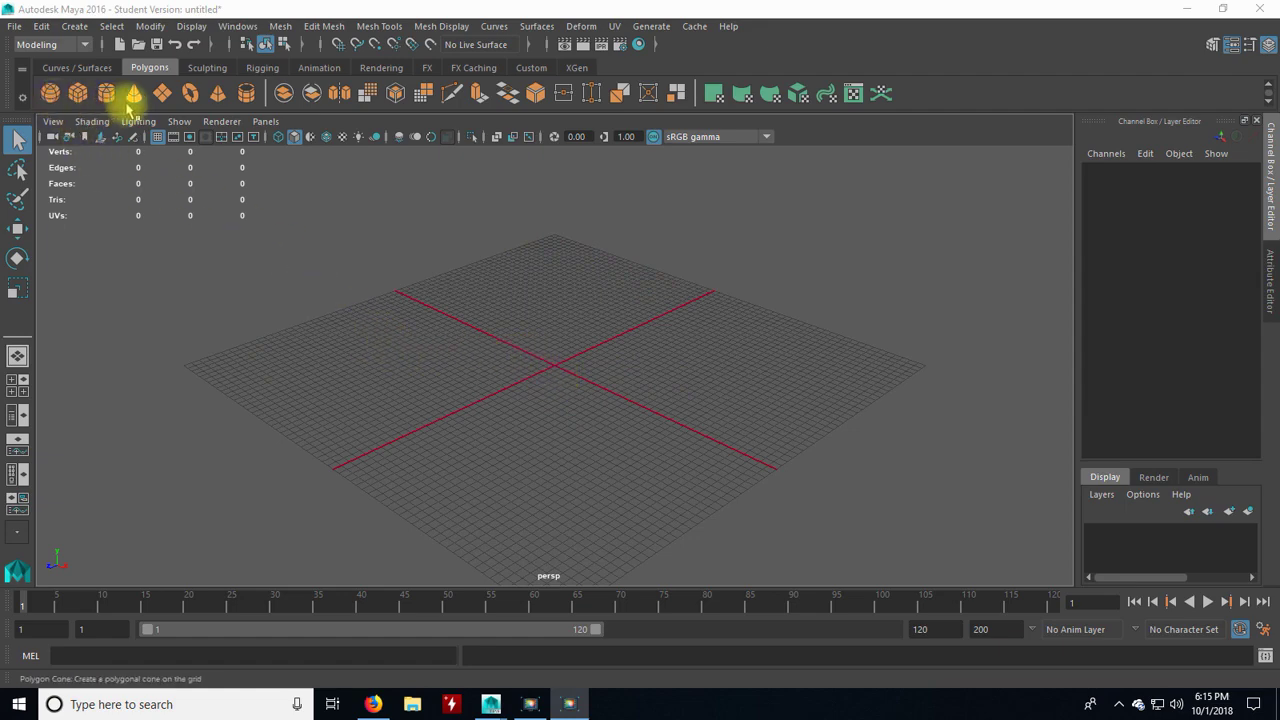
# - Choose the Modeling menu set and create a polygon plane at the grid's origin
pyautogui.click(86, 45)
pyautogui.click(86, 45)
pyautogui.click(86, 45)
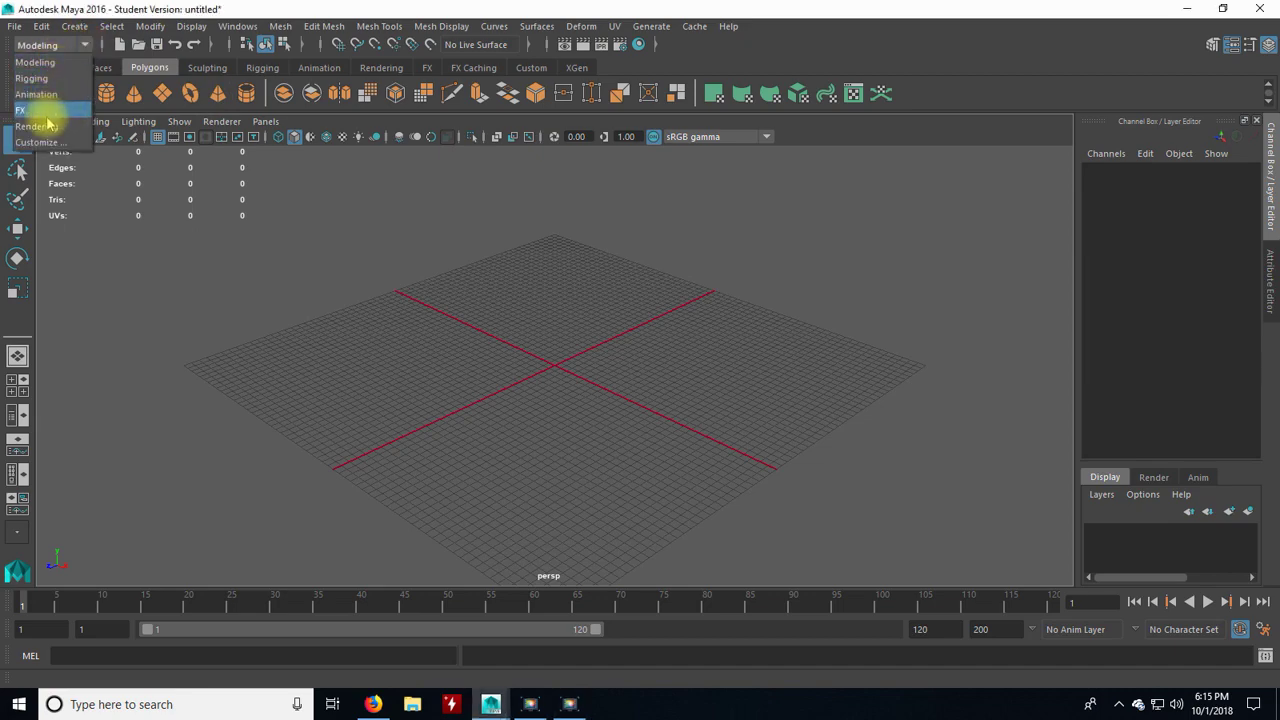
pyautogui.click(35, 62)
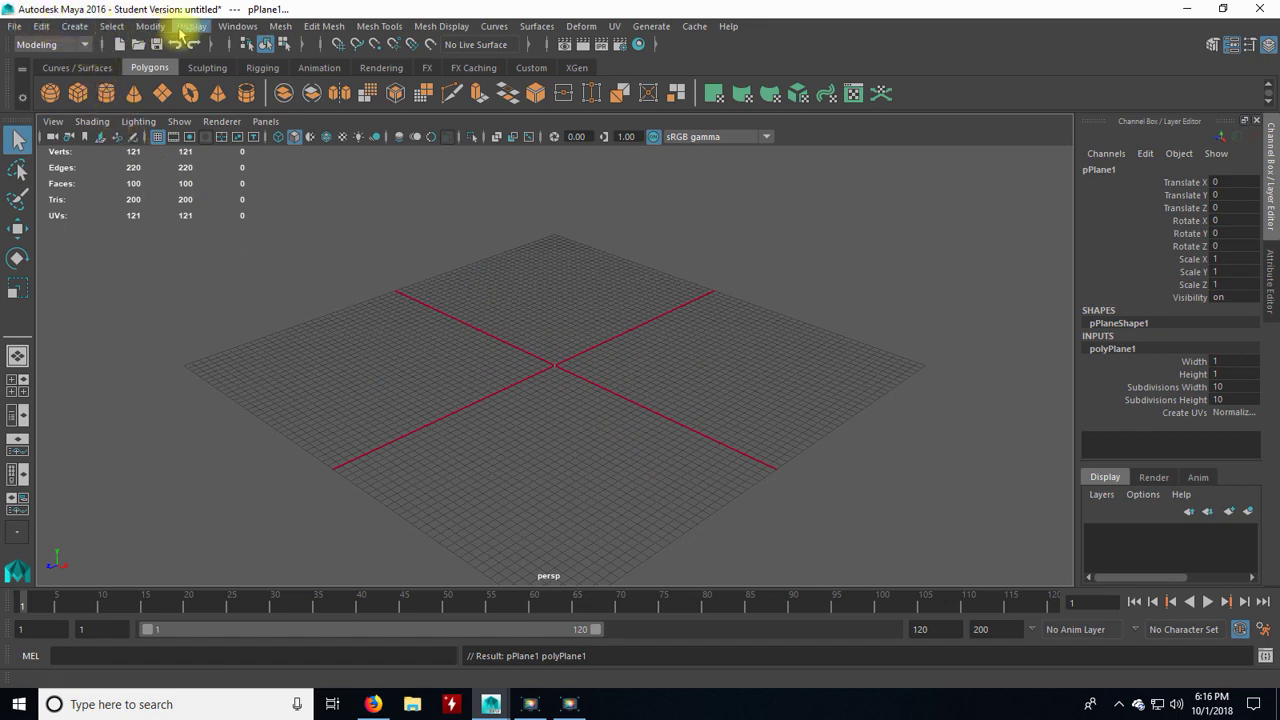
# - Review the length and width, grid line spacing and subdivisions in the grid options without applying changes
pyautogui.click(204, 28)
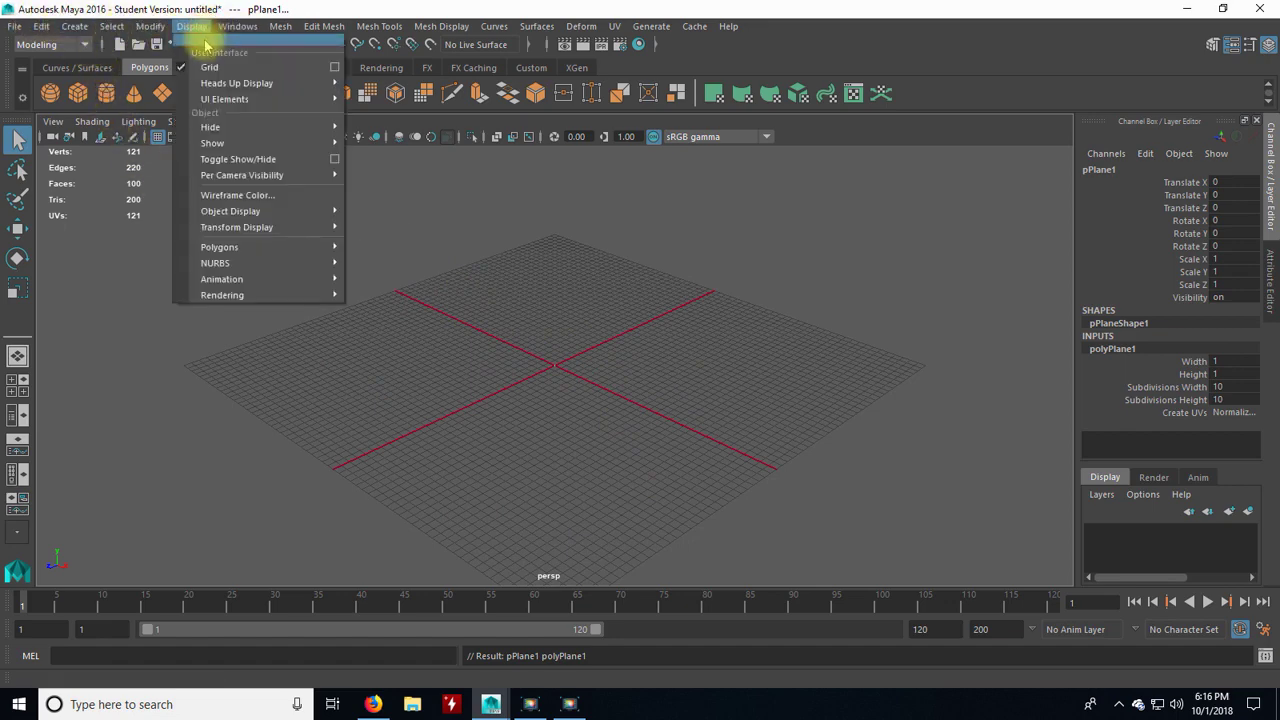
pyautogui.click(336, 68)
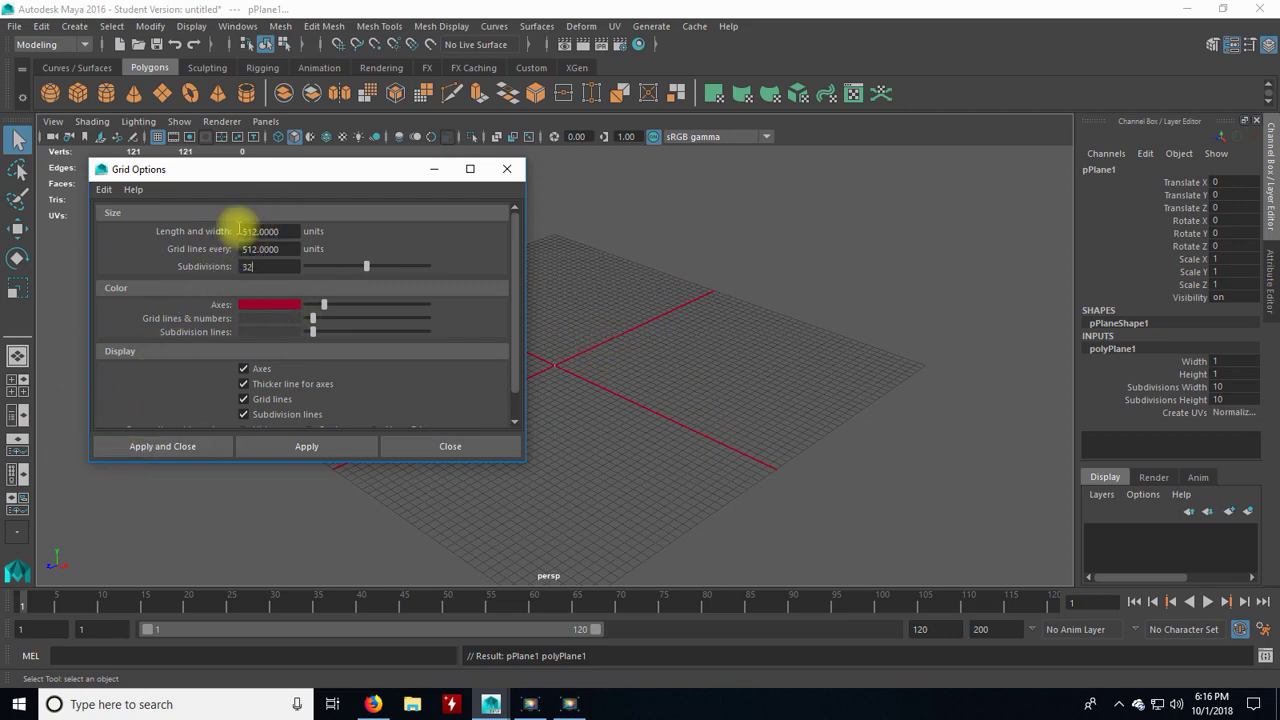
pyautogui.click(447, 450)
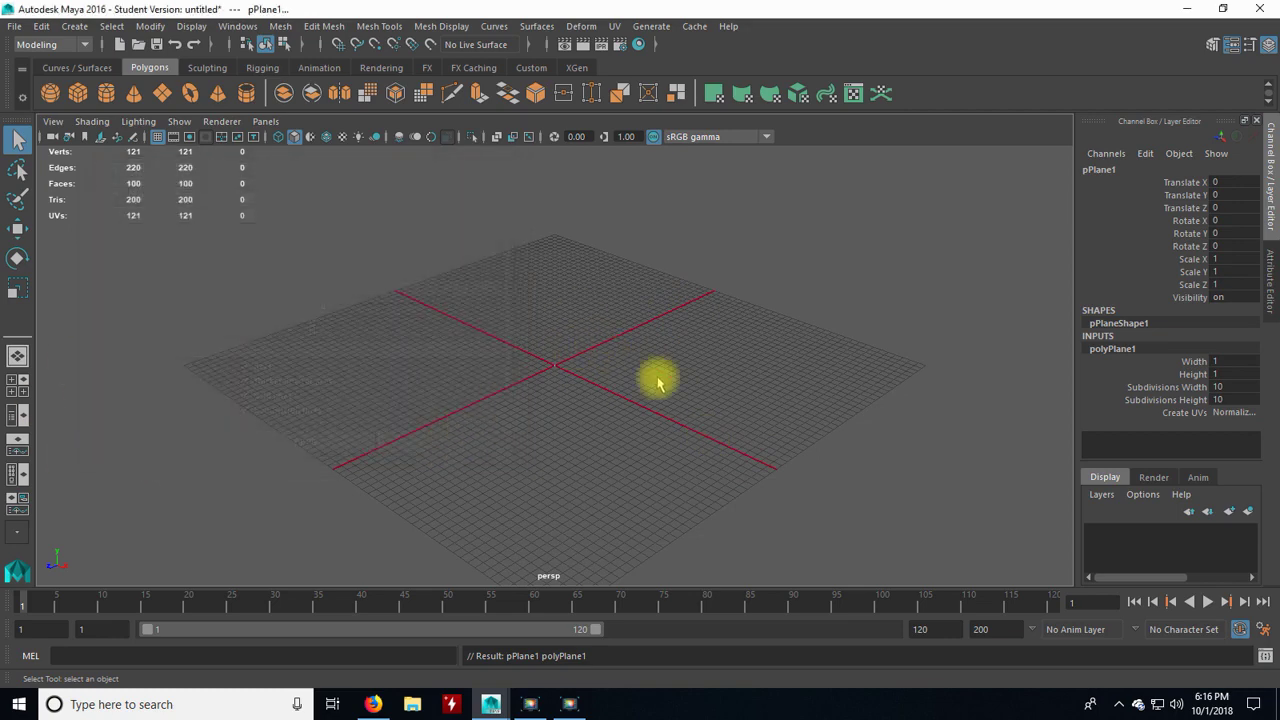
# - Select the polygon plane at the grid's origin and frame it in the perspective view
pyautogui.moveTo(537, 330); pyautogui.dragTo(589, 400)
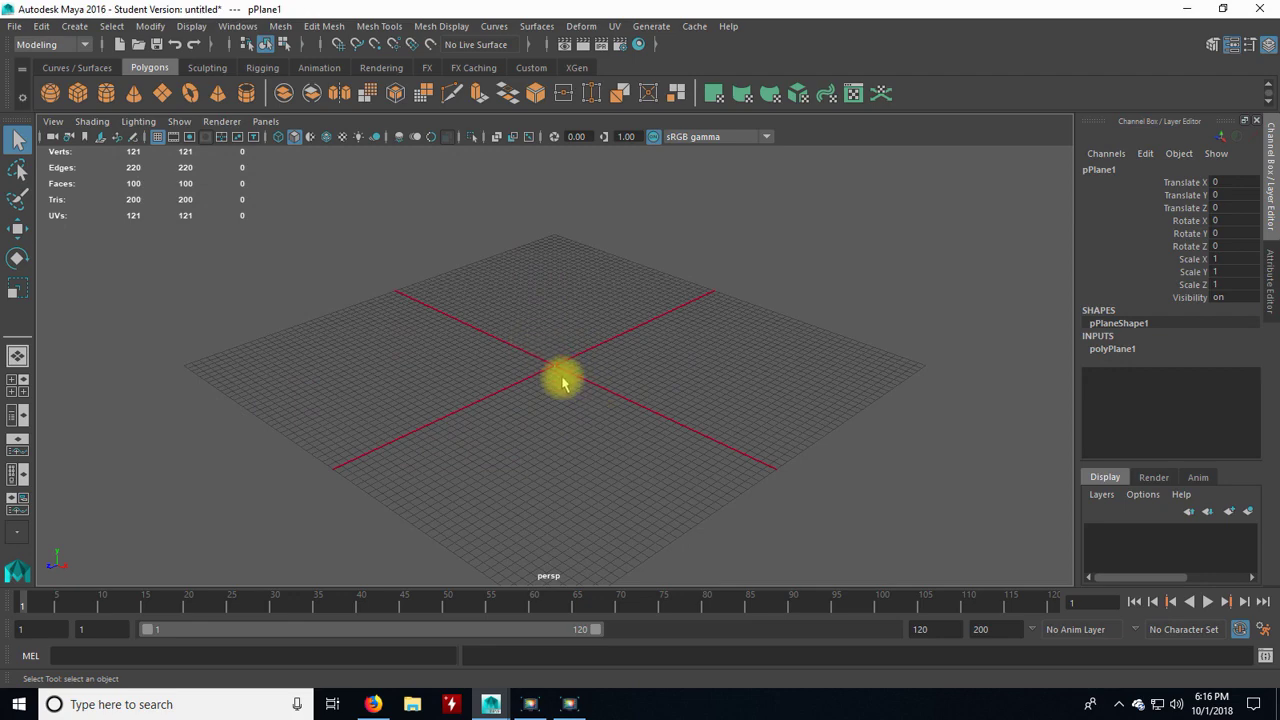
pyautogui.press('f')
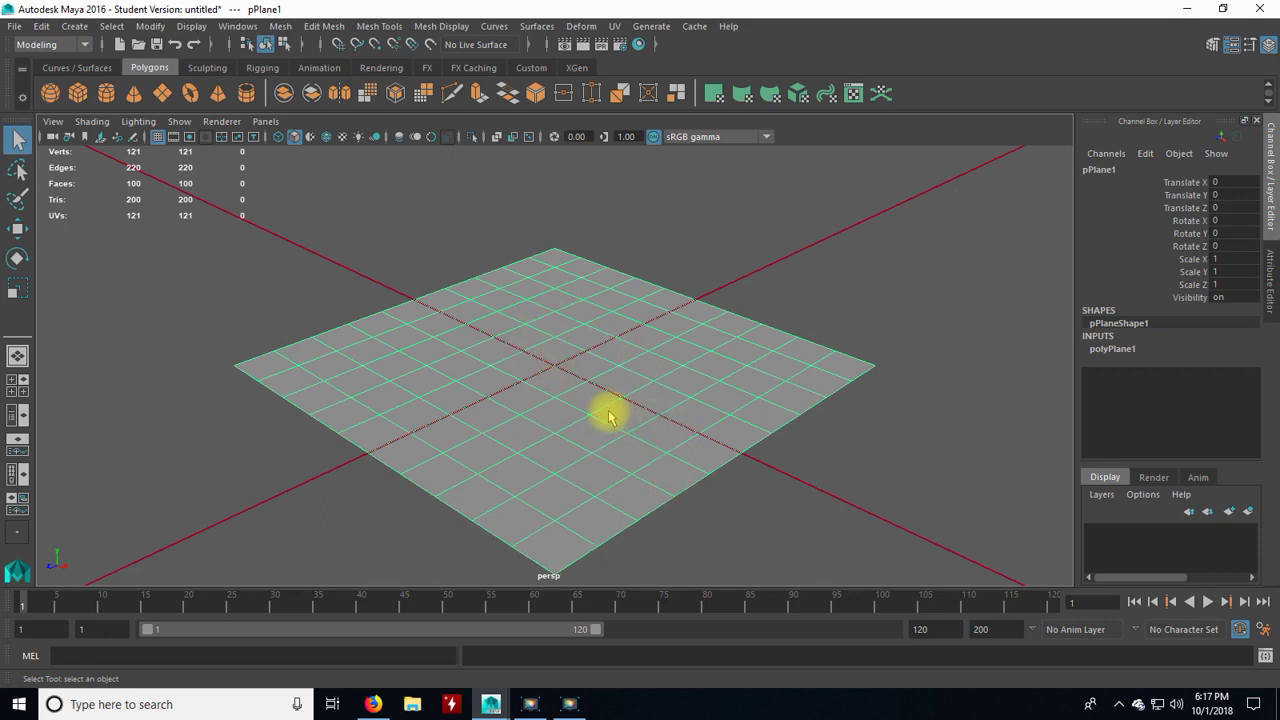
# - Try the vertex and edge selection modes on the plane, return to object mode and select the whole plane
pyautogui.moveTo(601, 431); pyautogui.dragTo(540, 262, button='right')
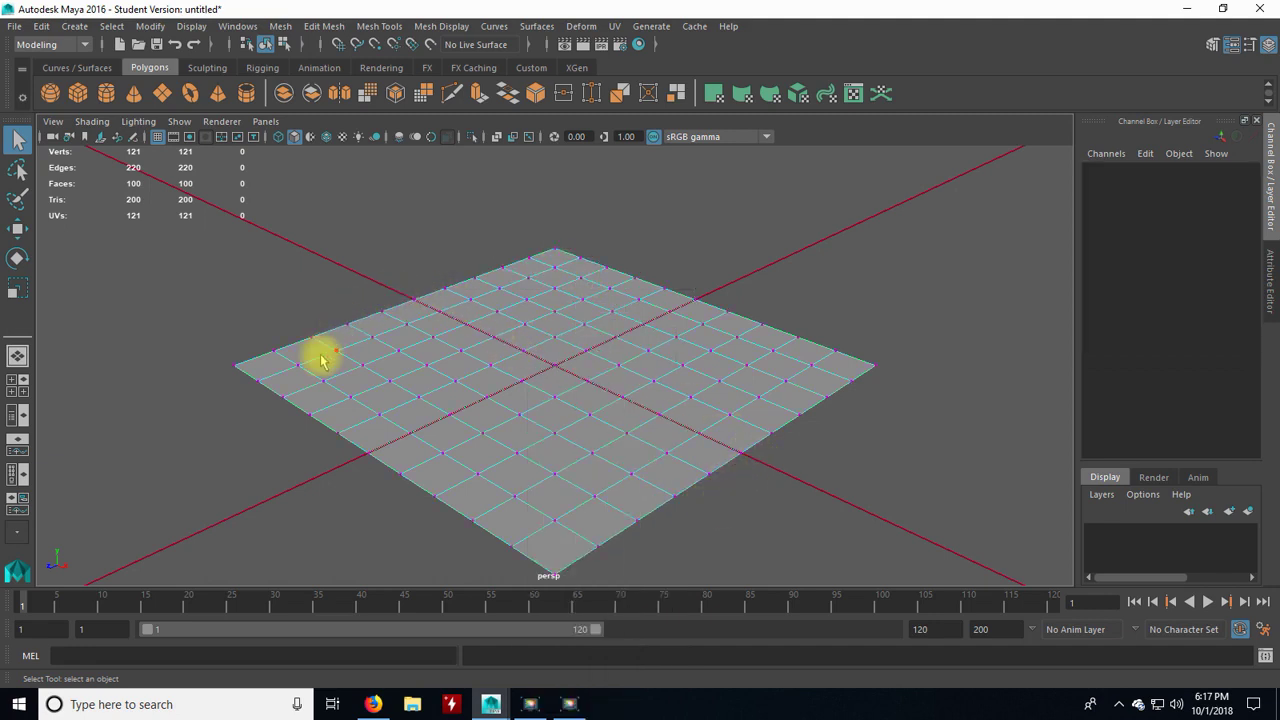
pyautogui.moveTo(573, 391); pyautogui.dragTo(571, 304, button='right')
pyautogui.moveTo(624, 388); pyautogui.dragTo(618, 213, button='right')
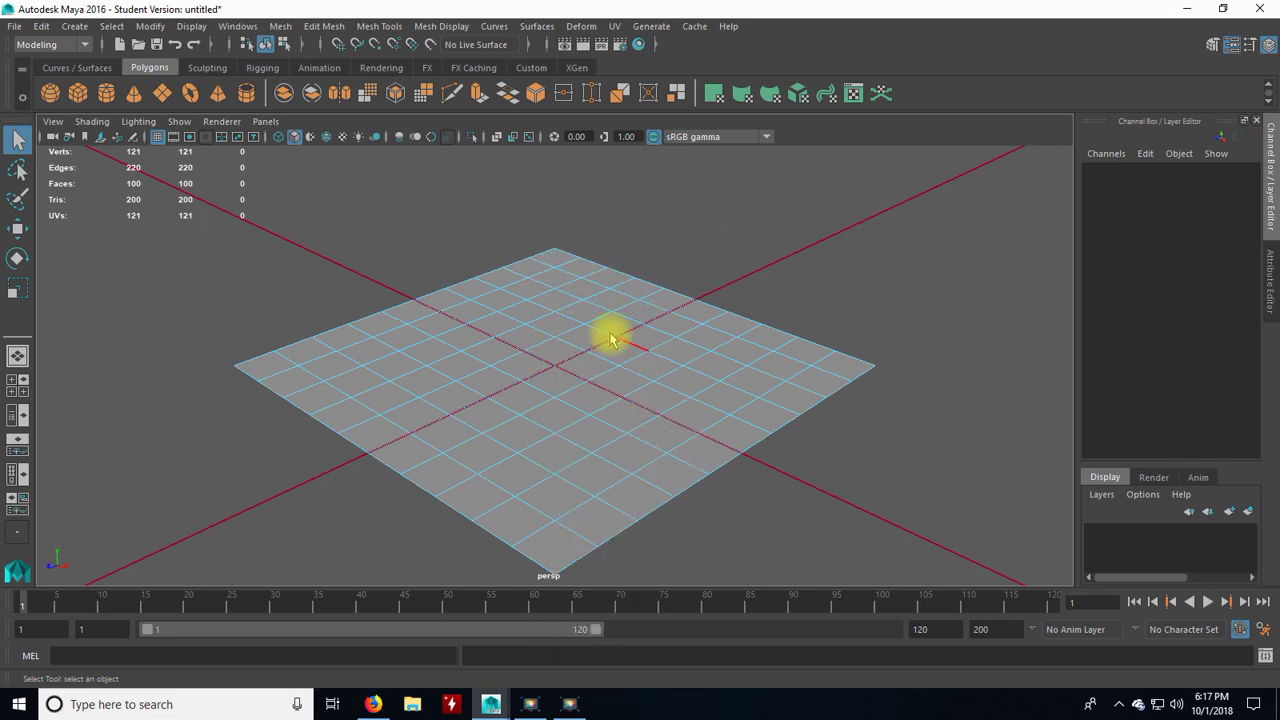
pyautogui.moveTo(600, 367); pyautogui.dragTo(601, 370, button='right')
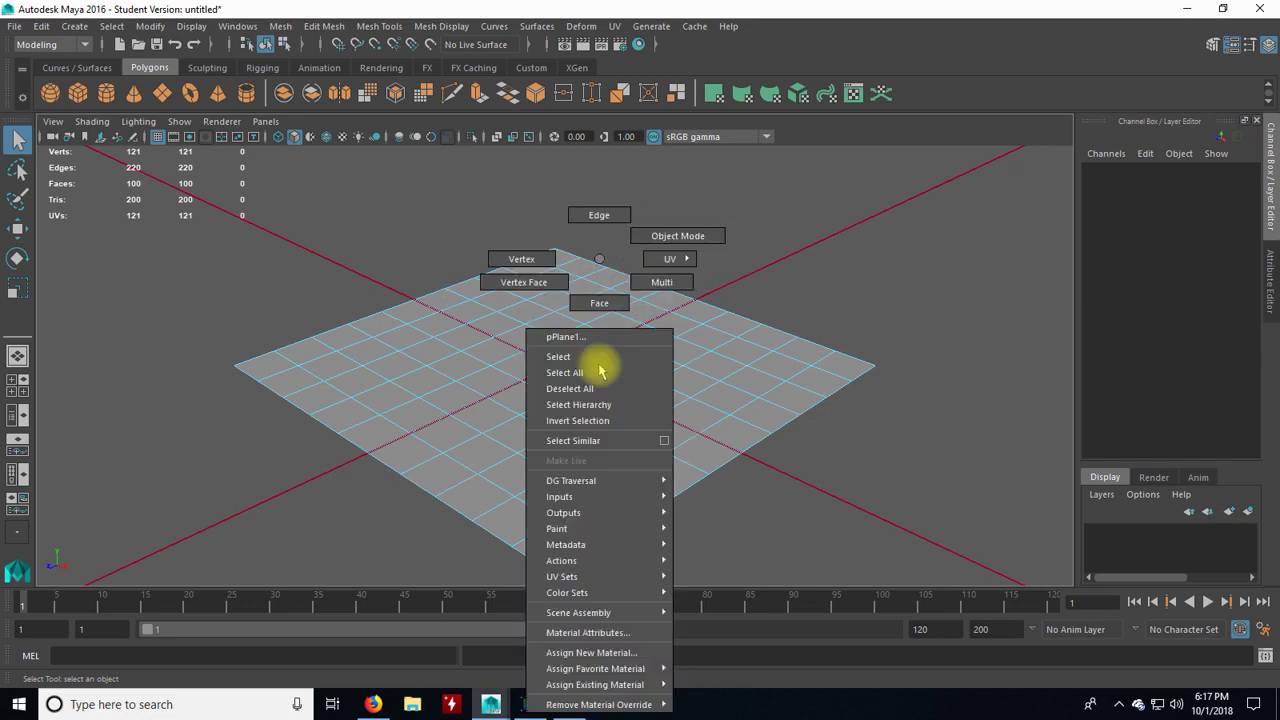
pyautogui.moveTo(601, 370); pyautogui.dragTo(651, 234, button='right')
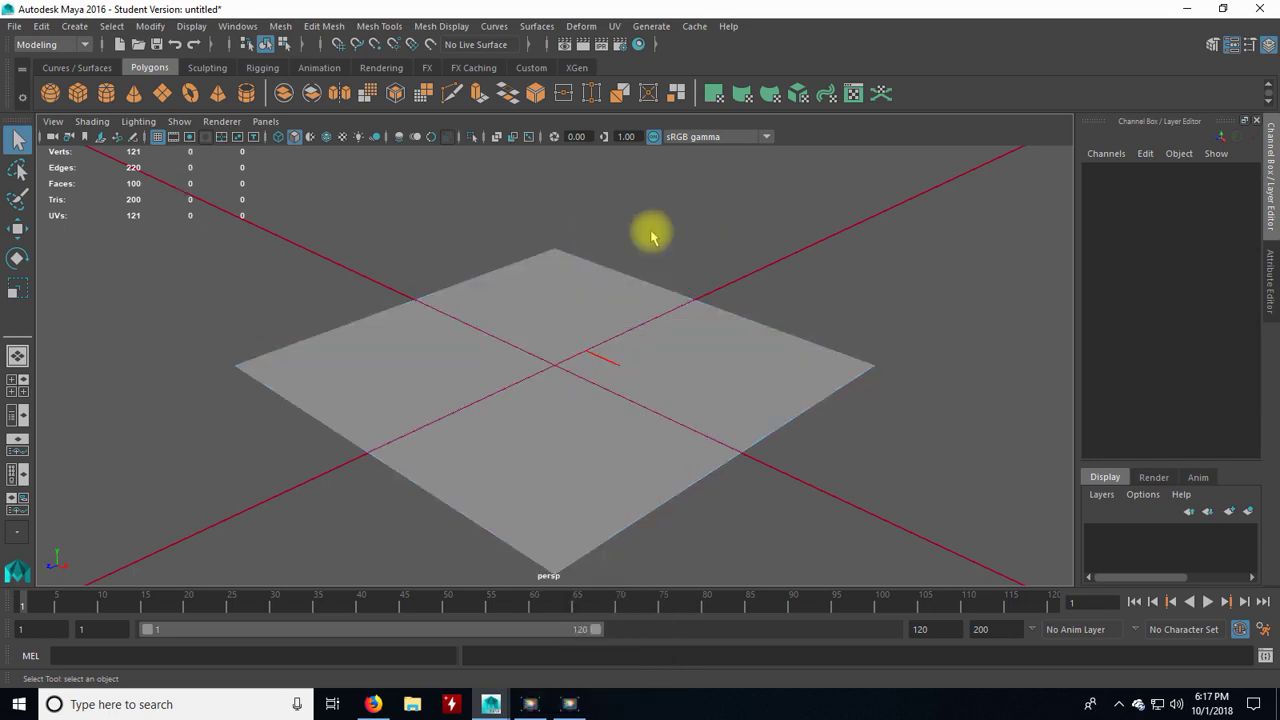
pyautogui.click(578, 415)
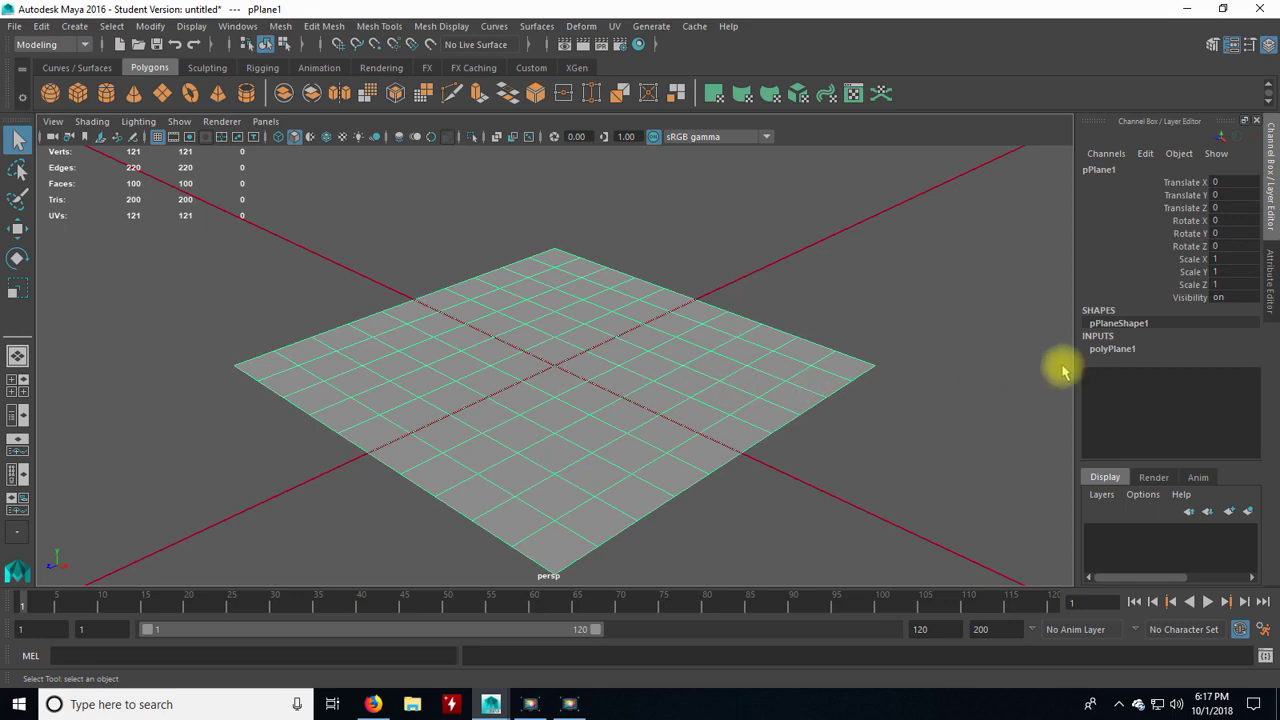
# - Set the plane's width and height to 20 and both its subdivision values to 1
pyautogui.click(1121, 350)
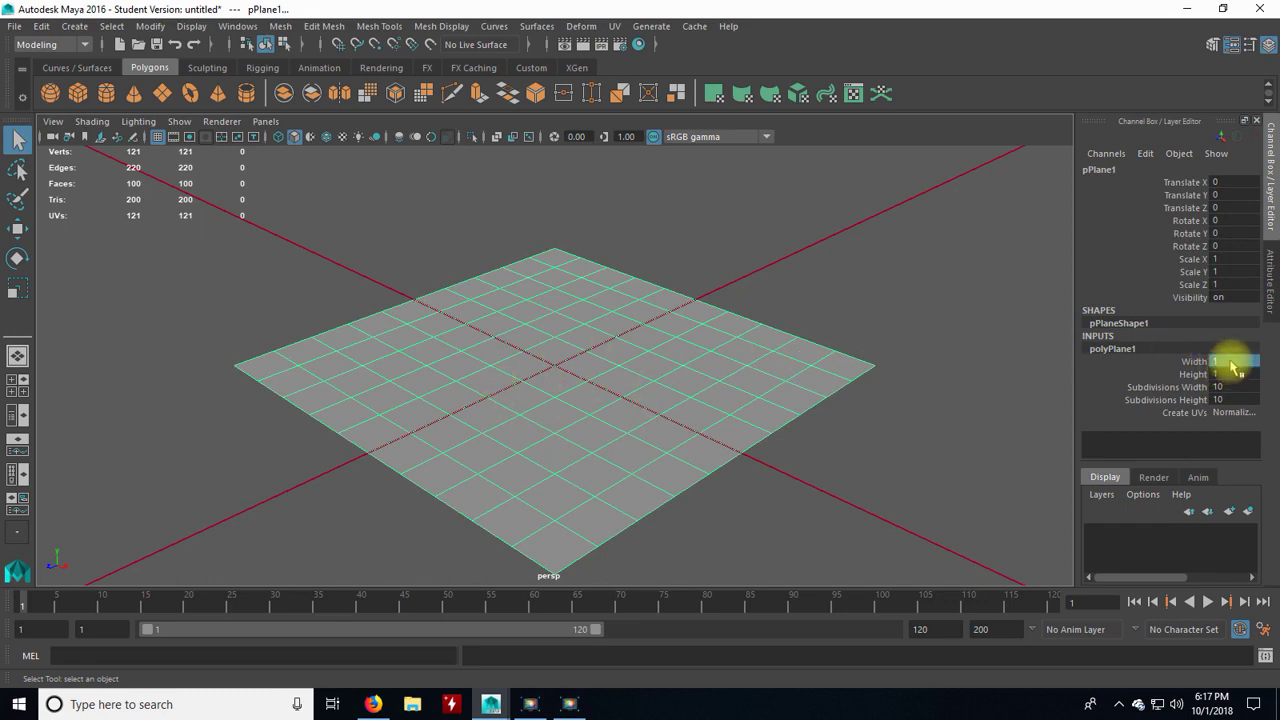
pyautogui.moveTo(1224, 361); pyautogui.dragTo(1224, 376)
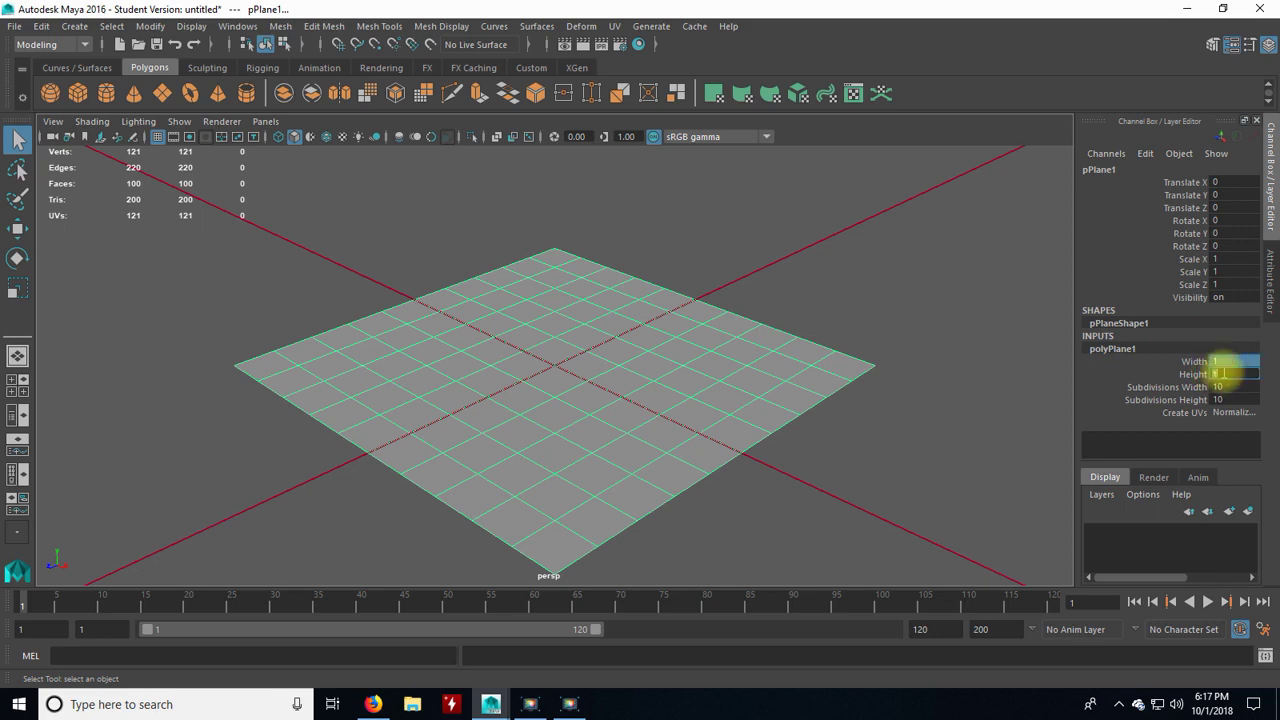
pyautogui.write('20')
pyautogui.press('Return')
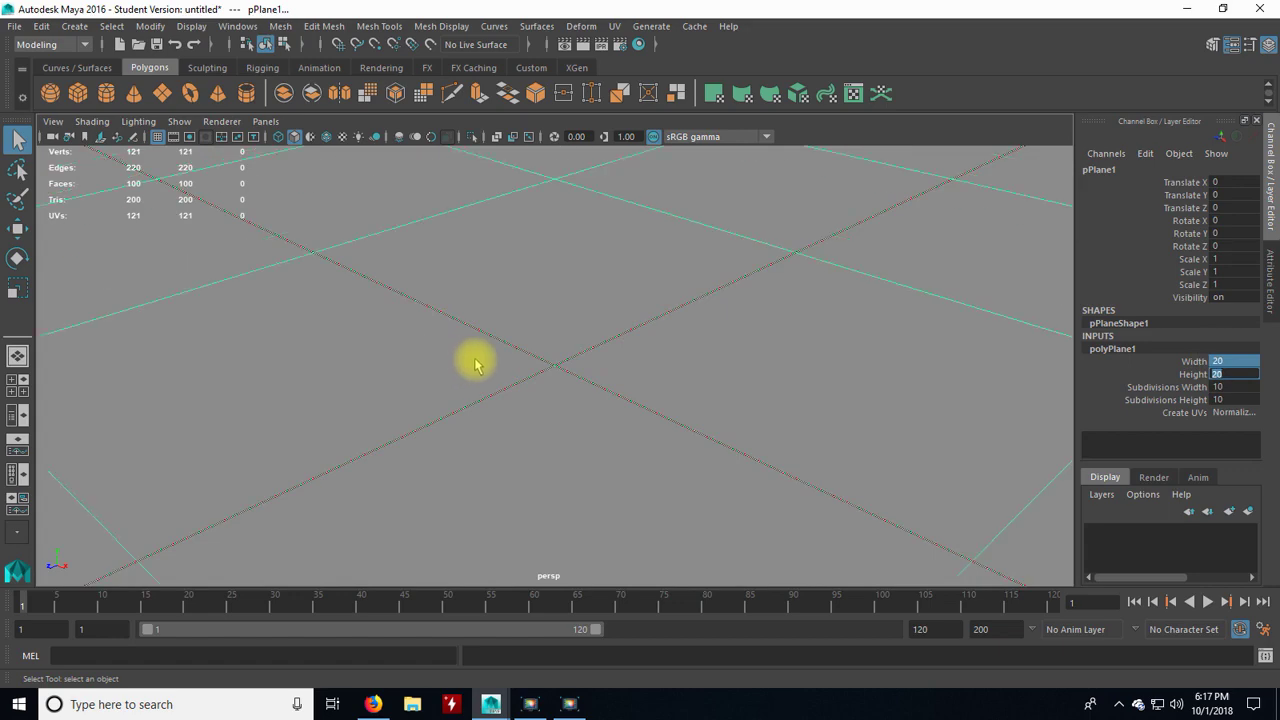
pyautogui.scroll(-3, 475, 362)
pyautogui.scroll(-5, 475, 362)
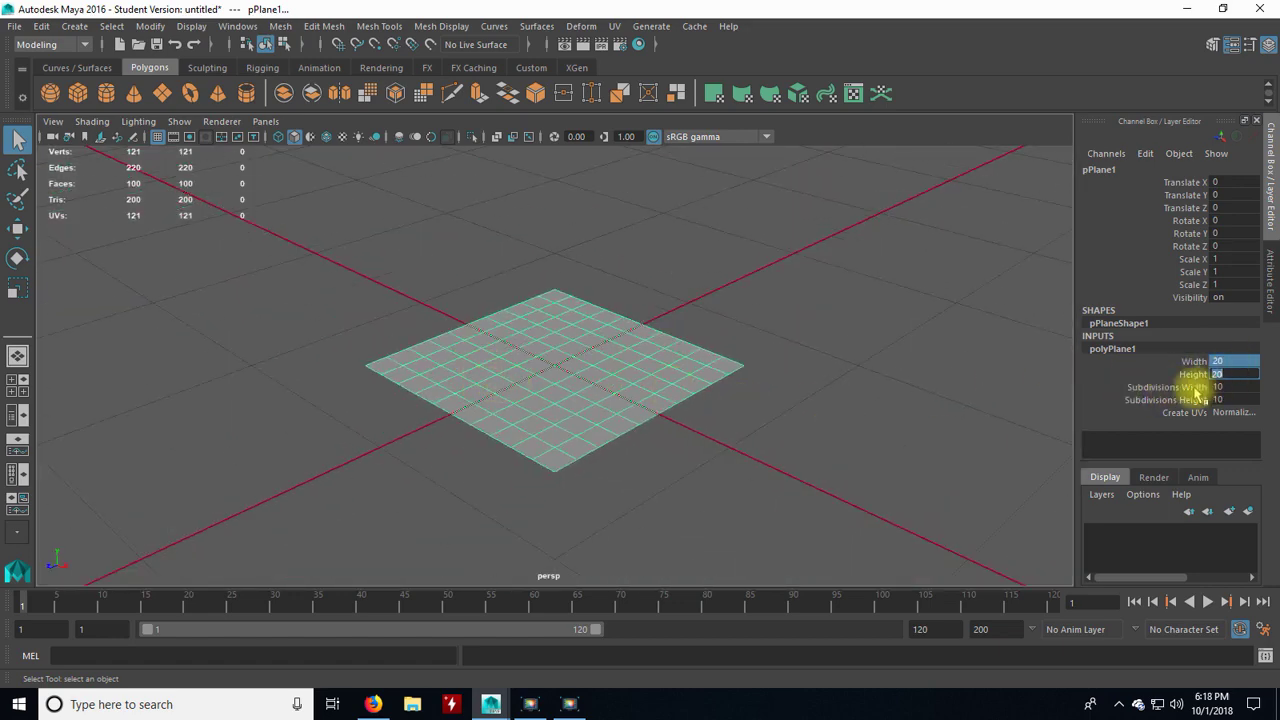
pyautogui.write('1')
pyautogui.press('Return')
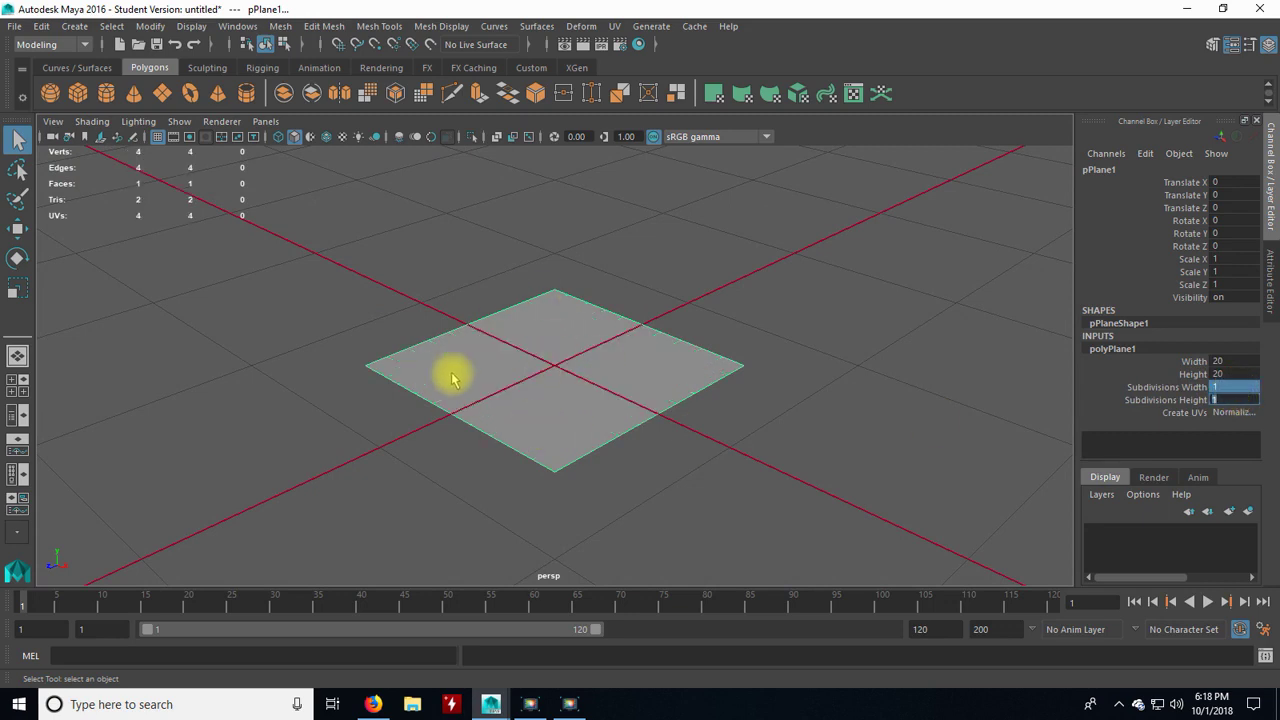
# - Assign a new Lambert material to the selected plane and display the plane's attributes
pyautogui.click(549, 342)
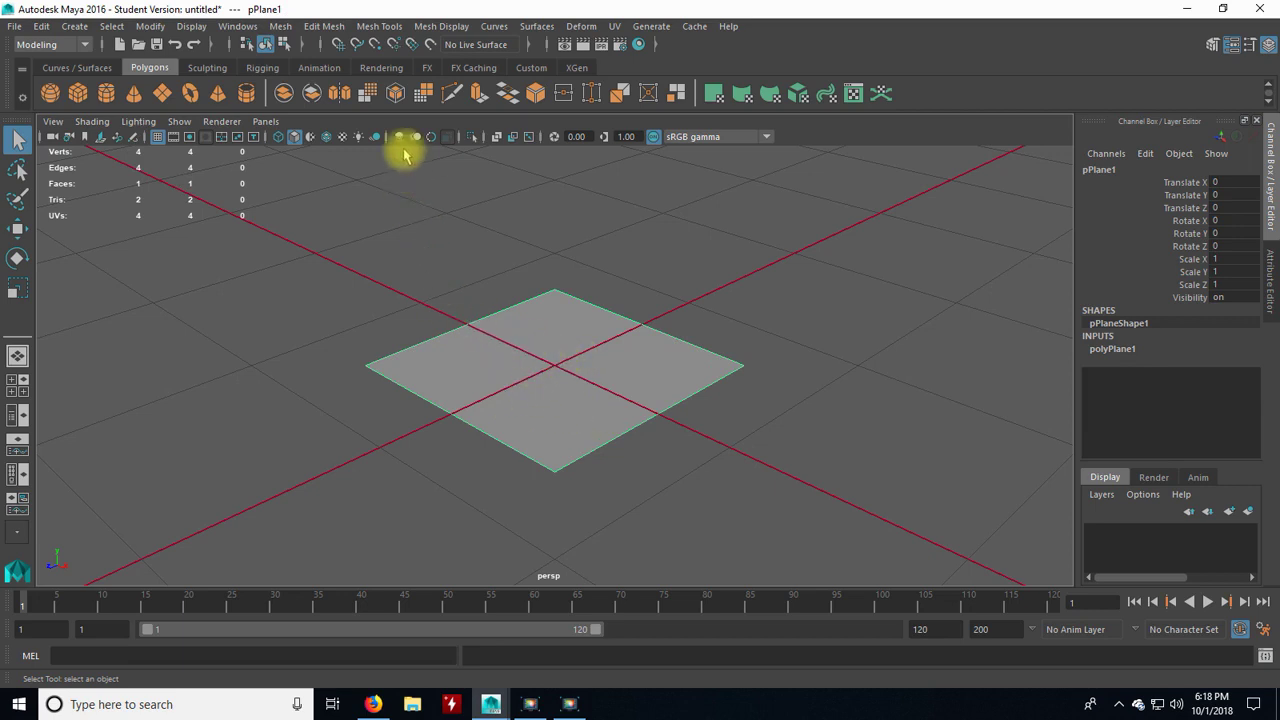
pyautogui.click(378, 70)
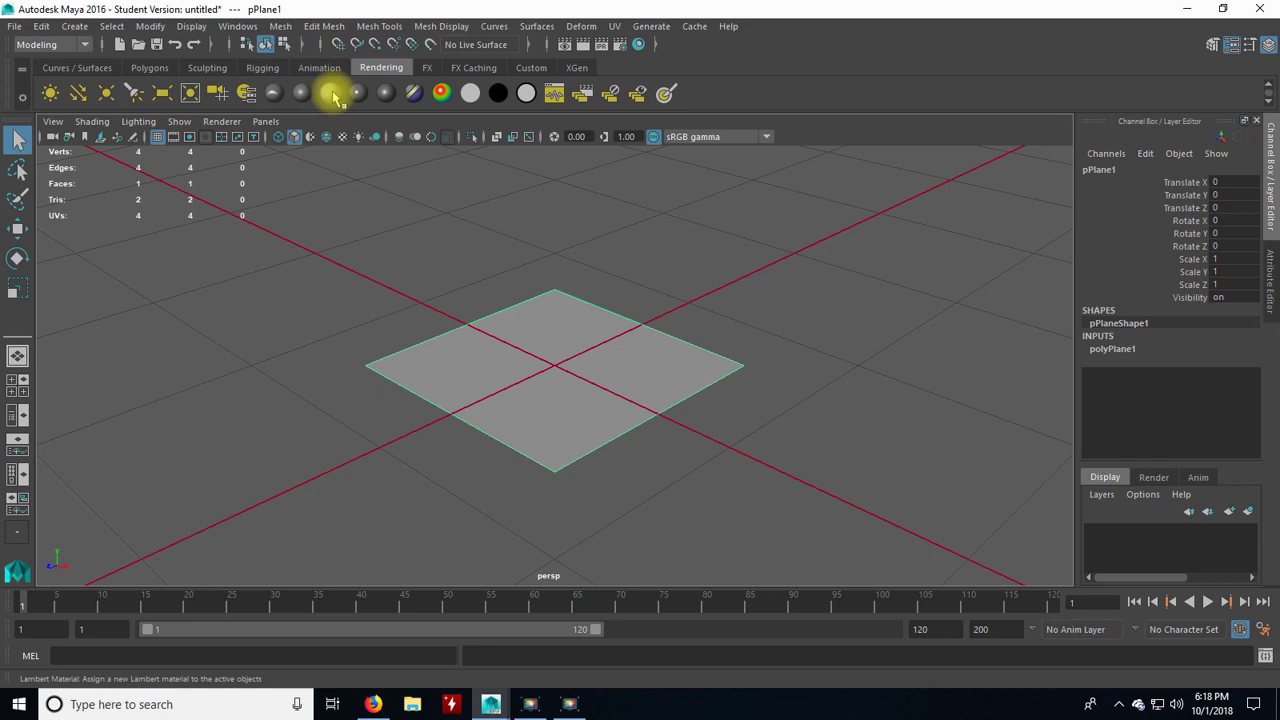
pyautogui.hotkey('ctrl', 'a')
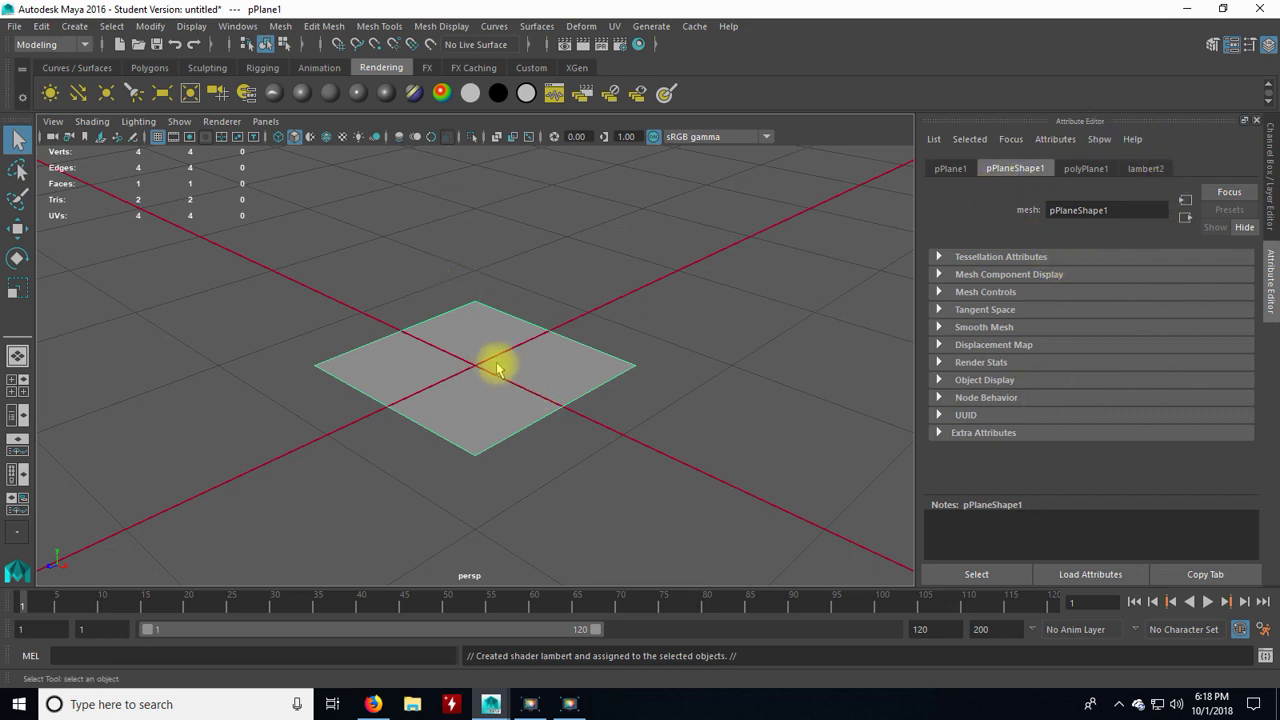
# - Switch between the Attribute Editor and the Channel Box, ending with the Attribute Editor displayed
pyautogui.click(1272, 287)
pyautogui.click(1272, 290)
pyautogui.click(1272, 286)
pyautogui.click(1272, 288)
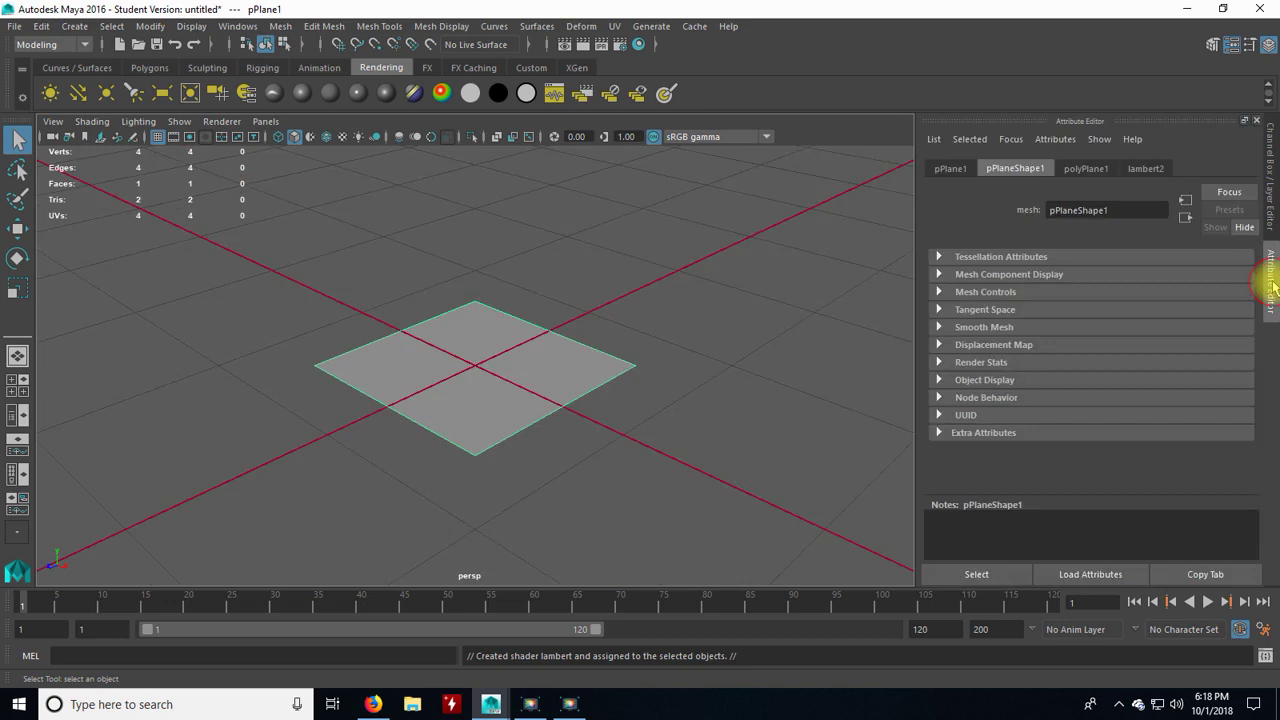
pyautogui.click(1268, 47)
pyautogui.click(1268, 47)
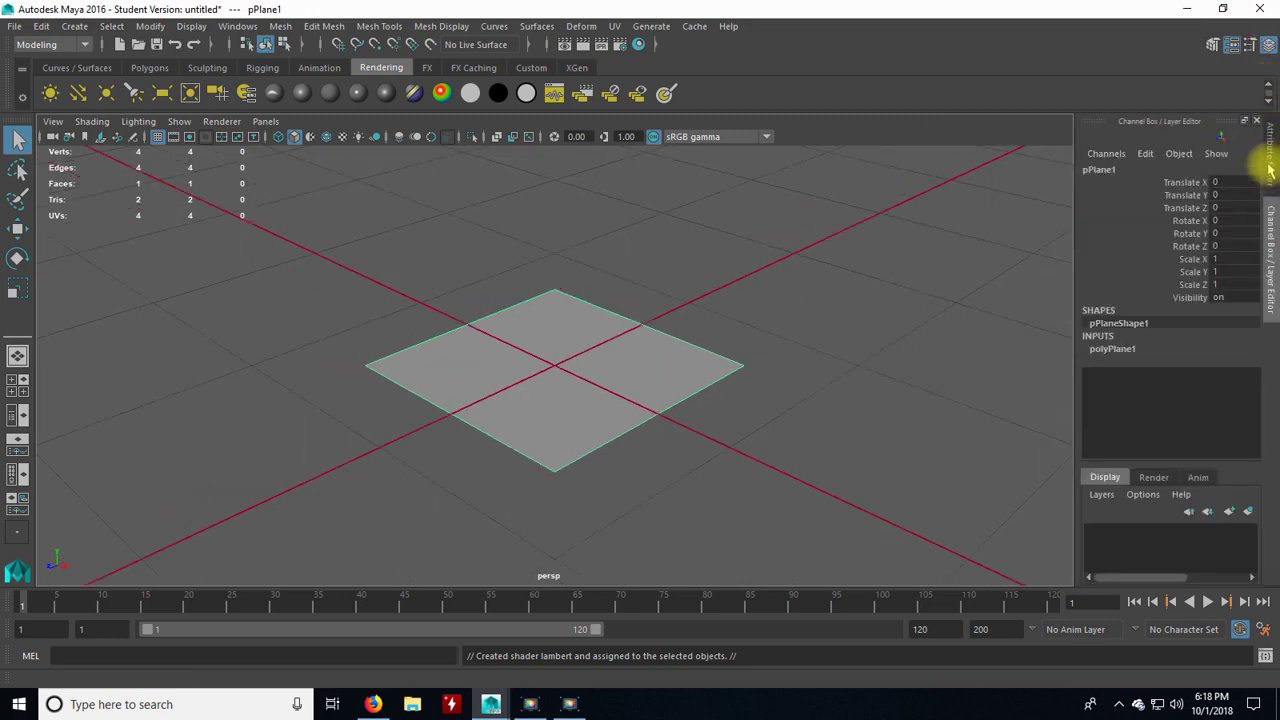
pyautogui.click(1233, 46)
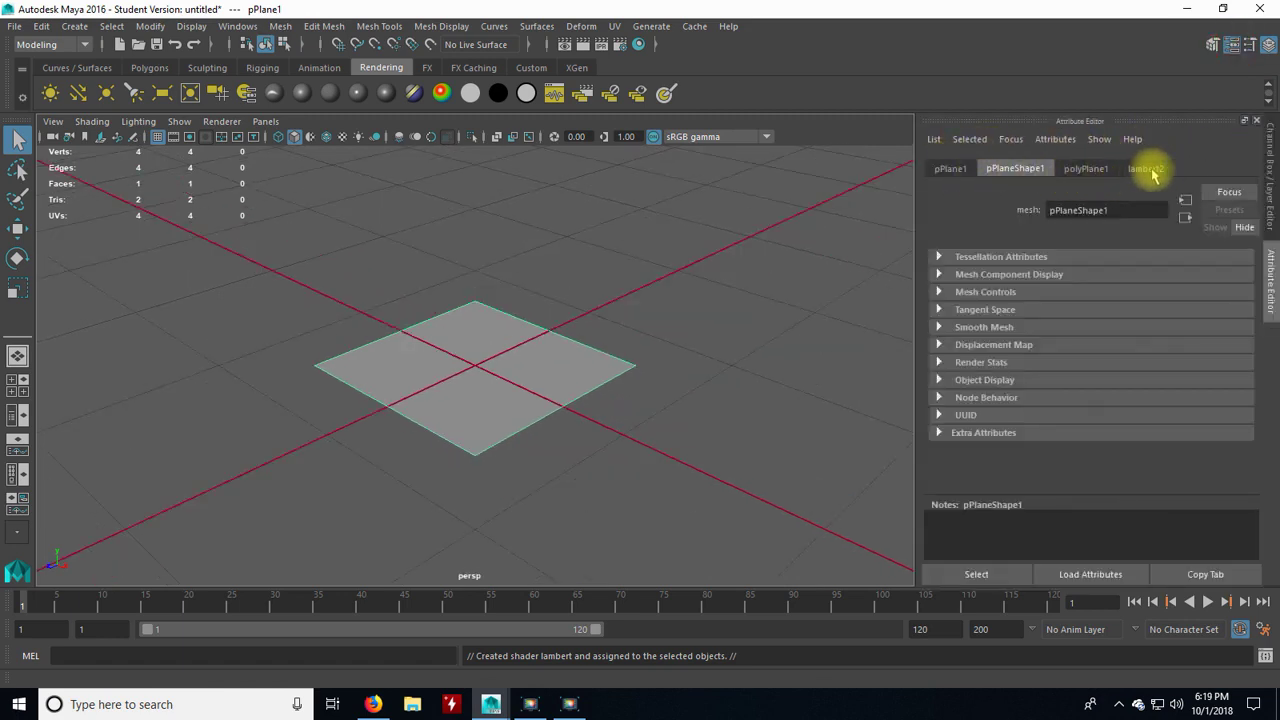
# - Rename the plane's Lambert material to imageplane
pyautogui.click(1150, 170)
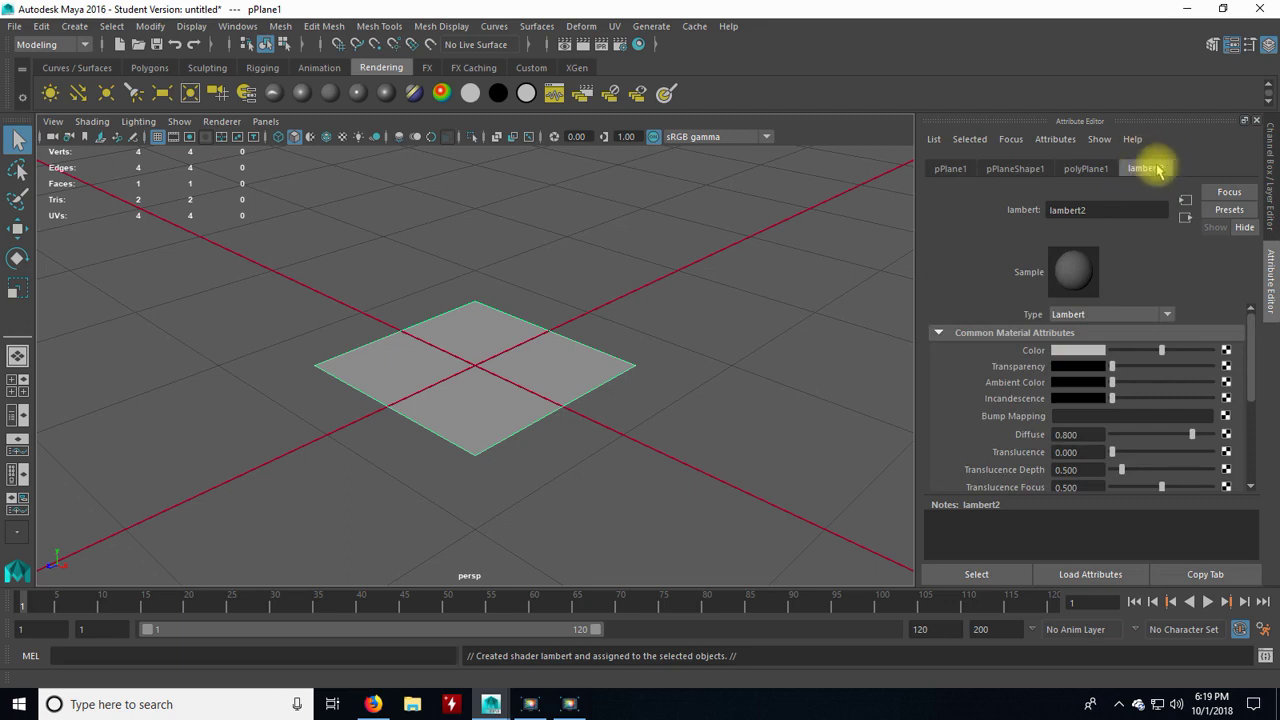
pyautogui.doubleClick(1072, 208)
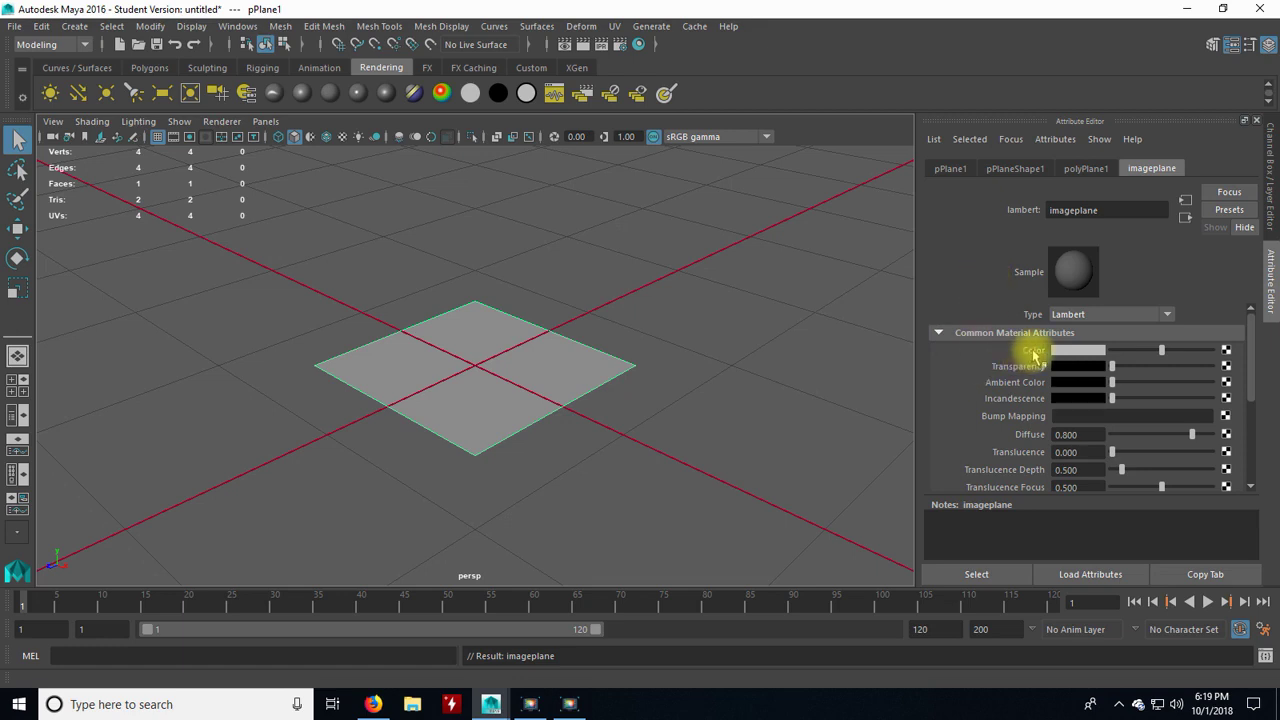
pyautogui.moveTo(1113, 370); pyautogui.dragTo(1085, 375)
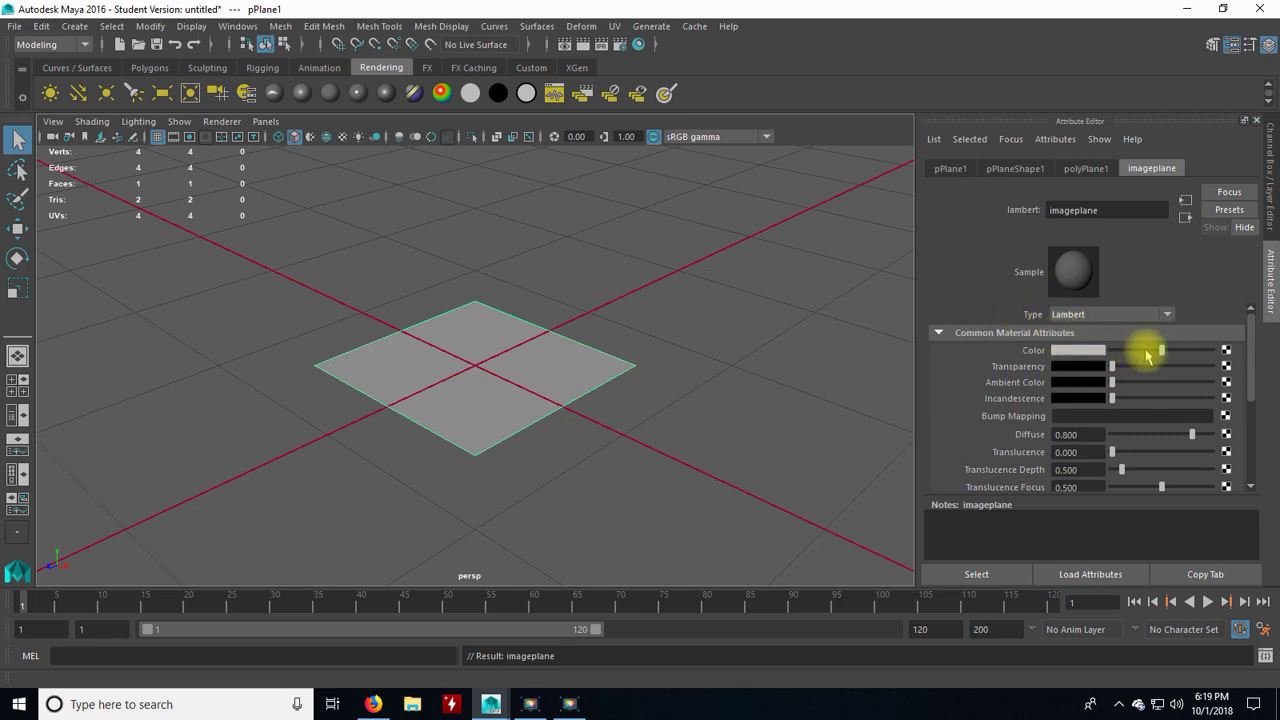
pyautogui.click(1227, 351)
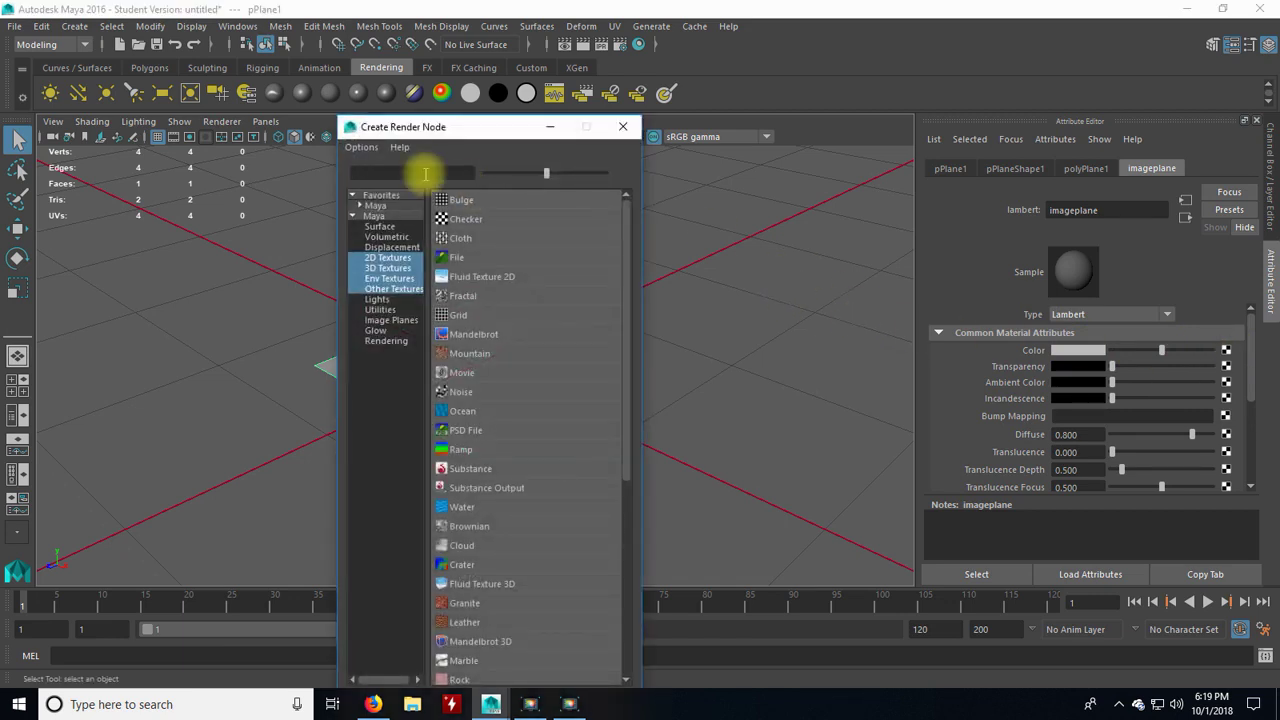
pyautogui.moveTo(434, 126); pyautogui.dragTo(482, 145)
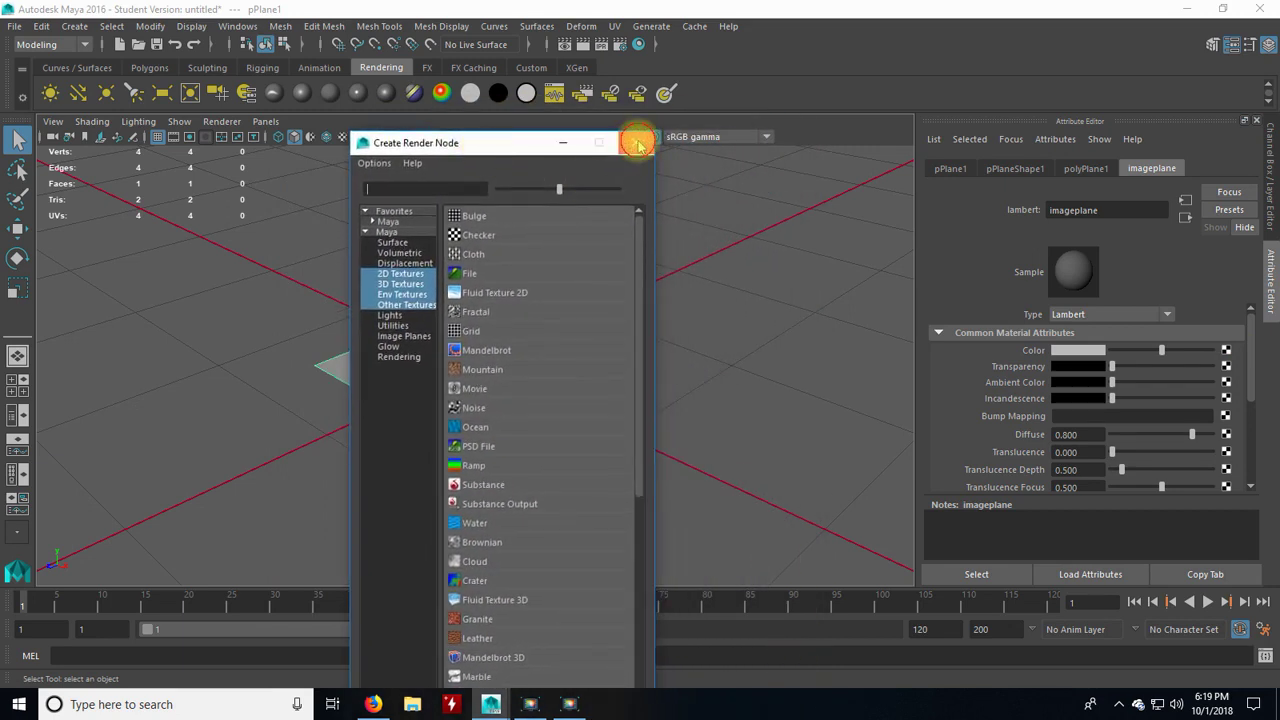
pyautogui.click(638, 143)
pyautogui.click(557, 423)
pyautogui.click(568, 367)
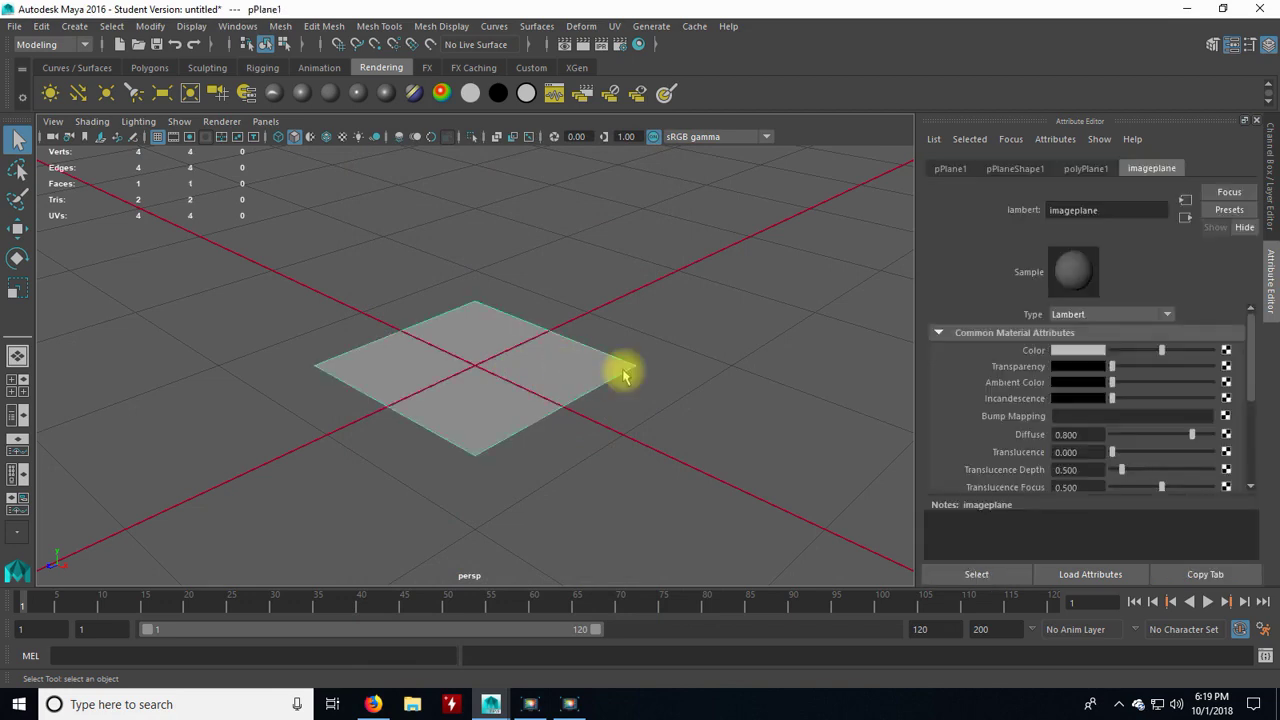
pyautogui.click(633, 413)
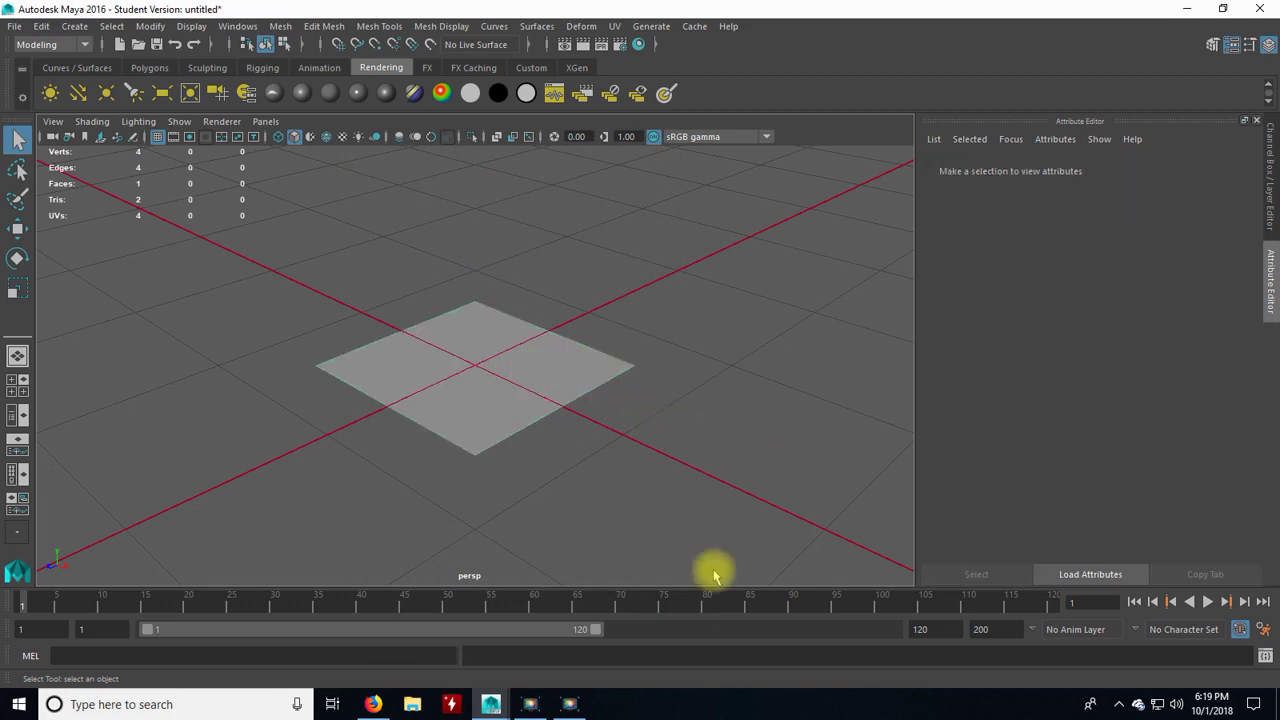
pyautogui.click(474, 402)
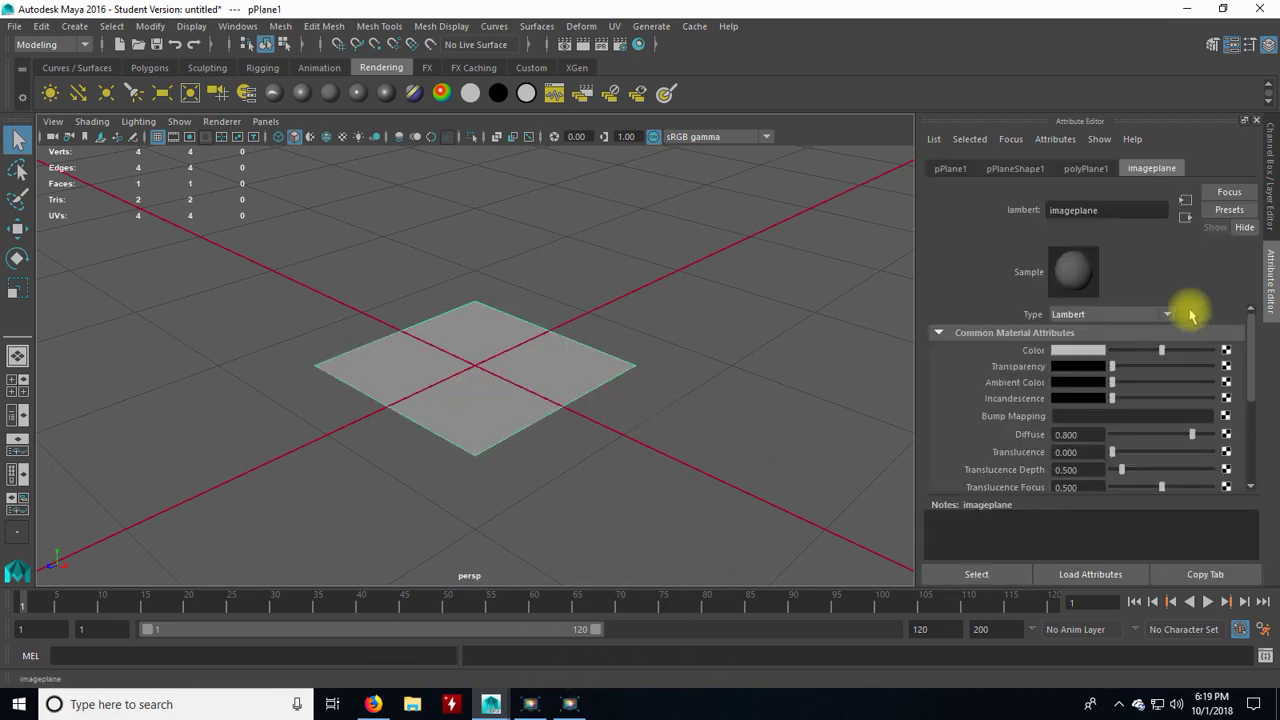
# - Connect a File texture to the Color attribute of the imageplane material
pyautogui.click(1227, 353)
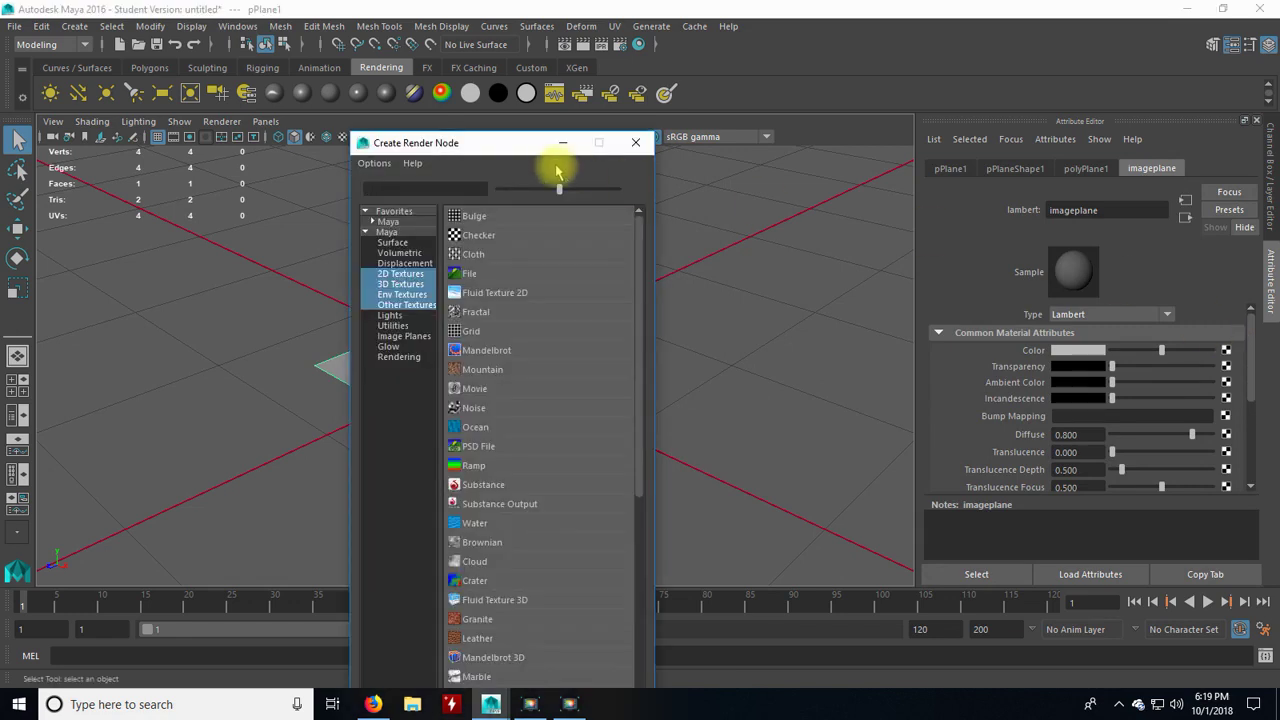
pyautogui.moveTo(464, 148); pyautogui.dragTo(534, 151)
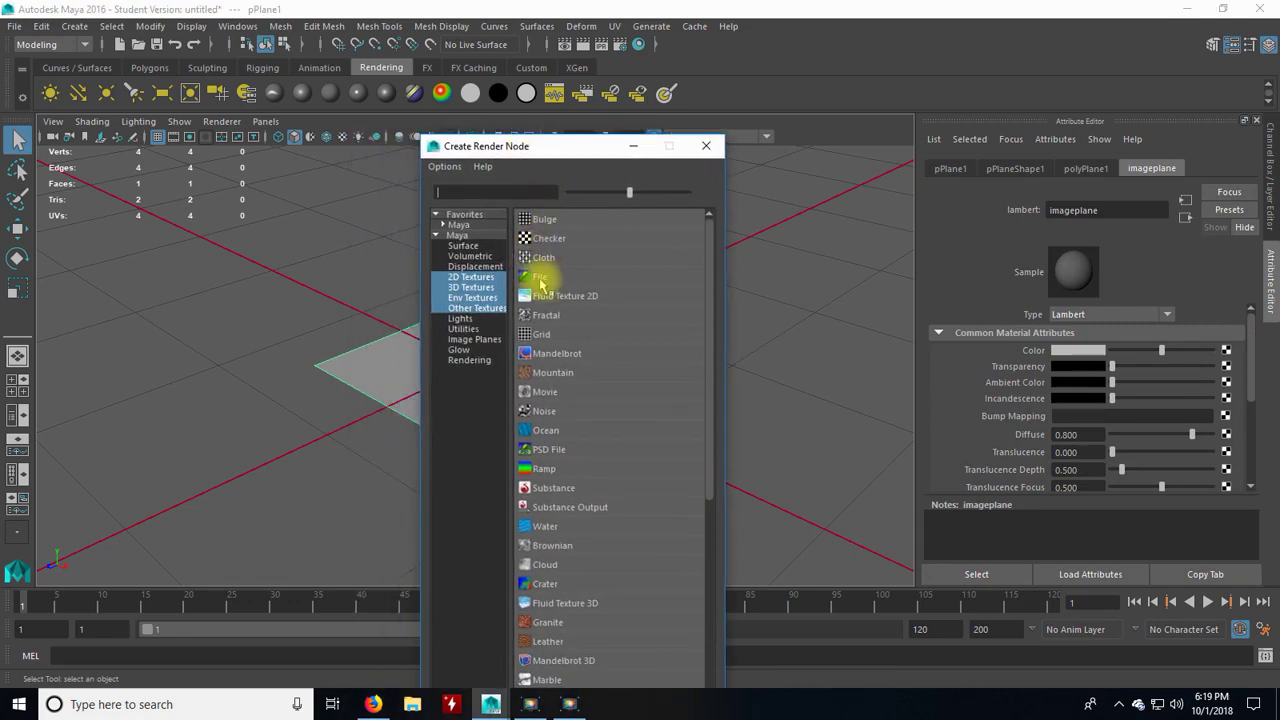
pyautogui.click(556, 279)
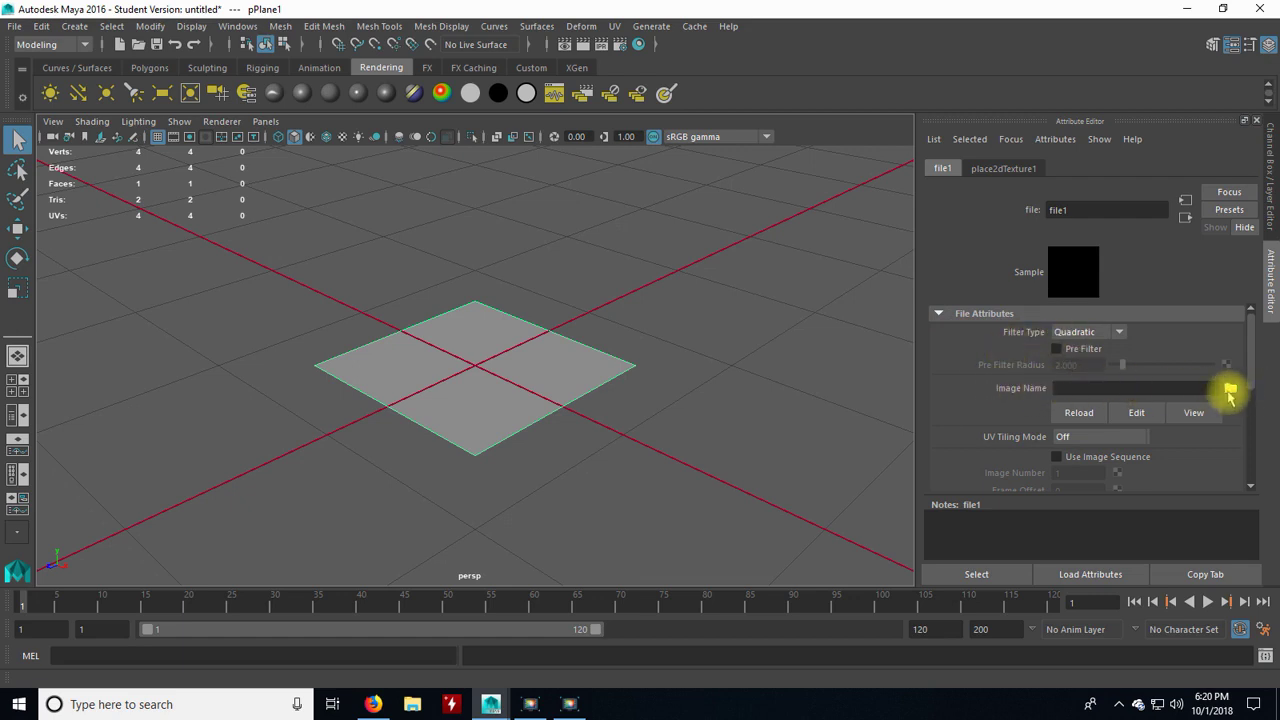
# - Load Shapes.png from the Downloads folder as the file texture's image and turn on textured display in the perspective view
pyautogui.click(1231, 389)
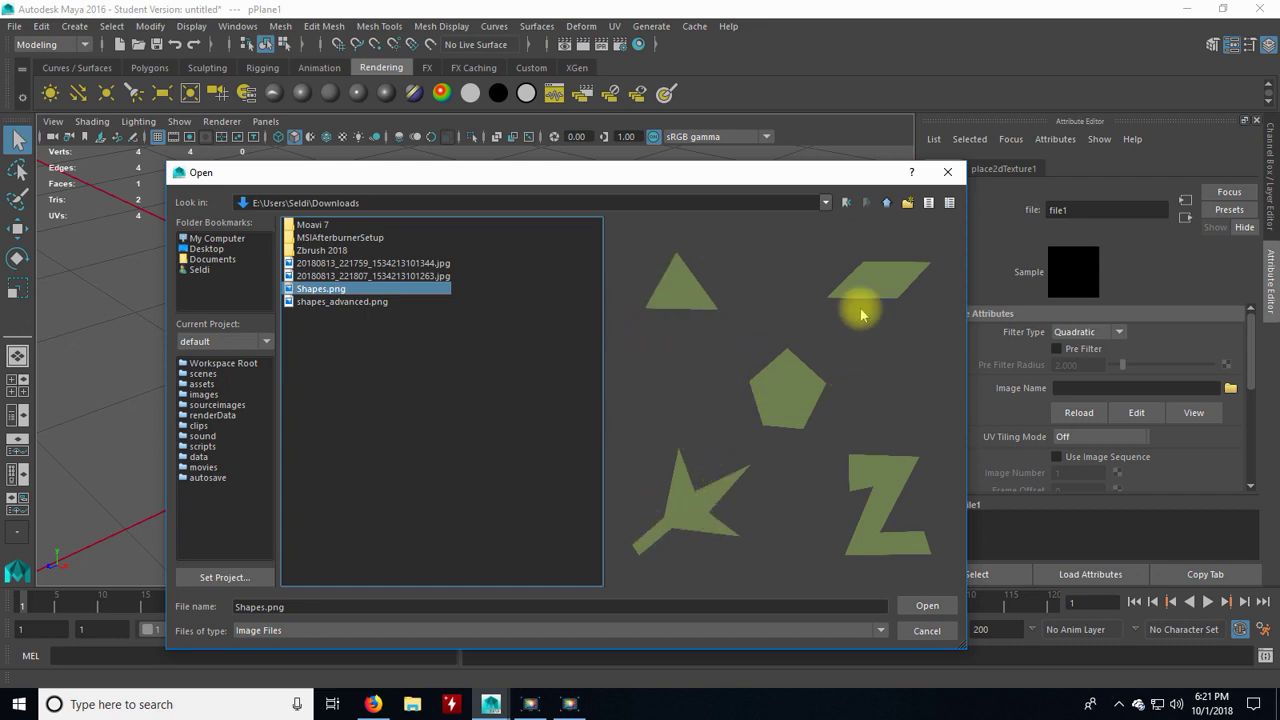
pyautogui.click(922, 606)
pyautogui.click(487, 398)
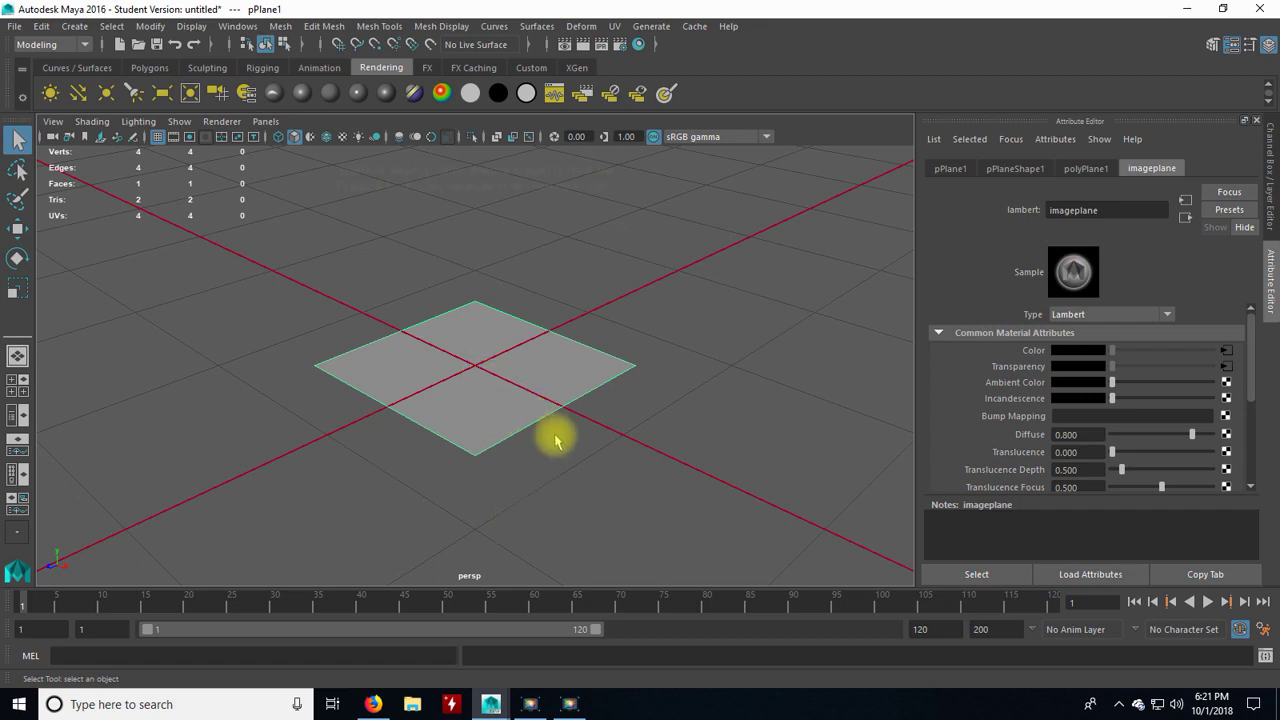
pyautogui.press('6')
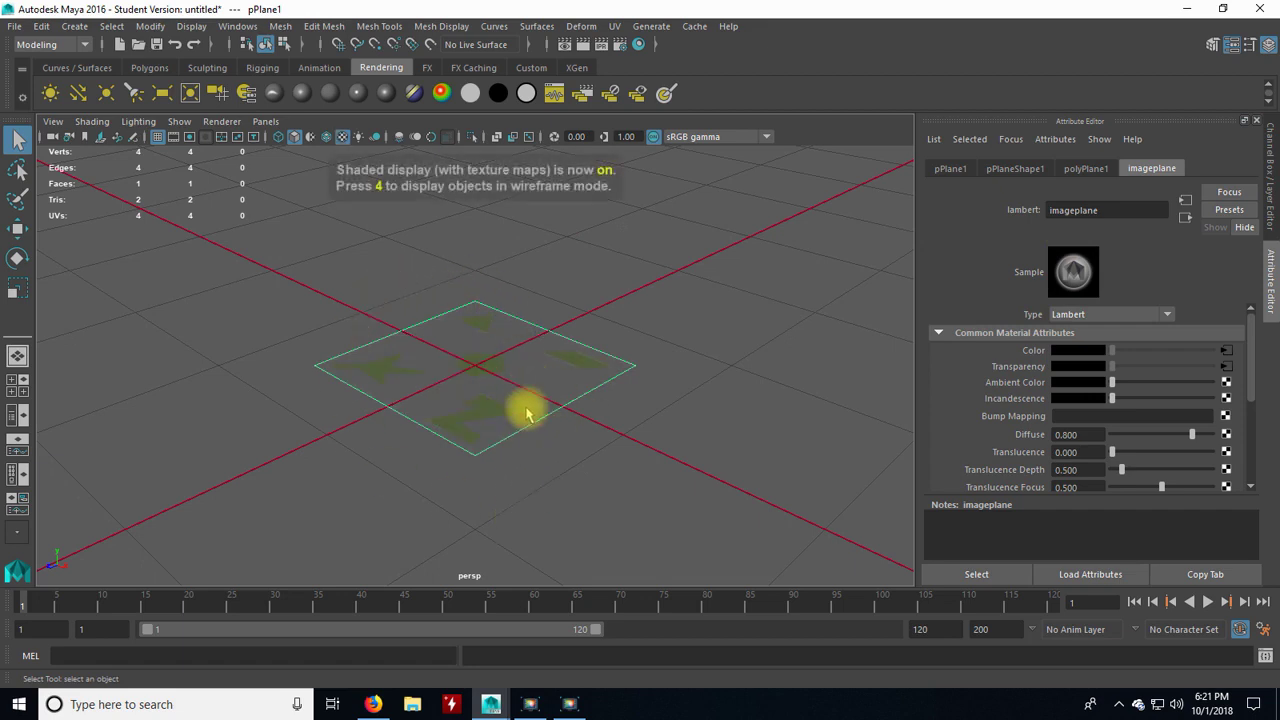
pyautogui.keyDown('alt'); pyautogui.moveTo(363, 426); pyautogui.dragTo(432, 470); pyautogui.keyUp('alt')
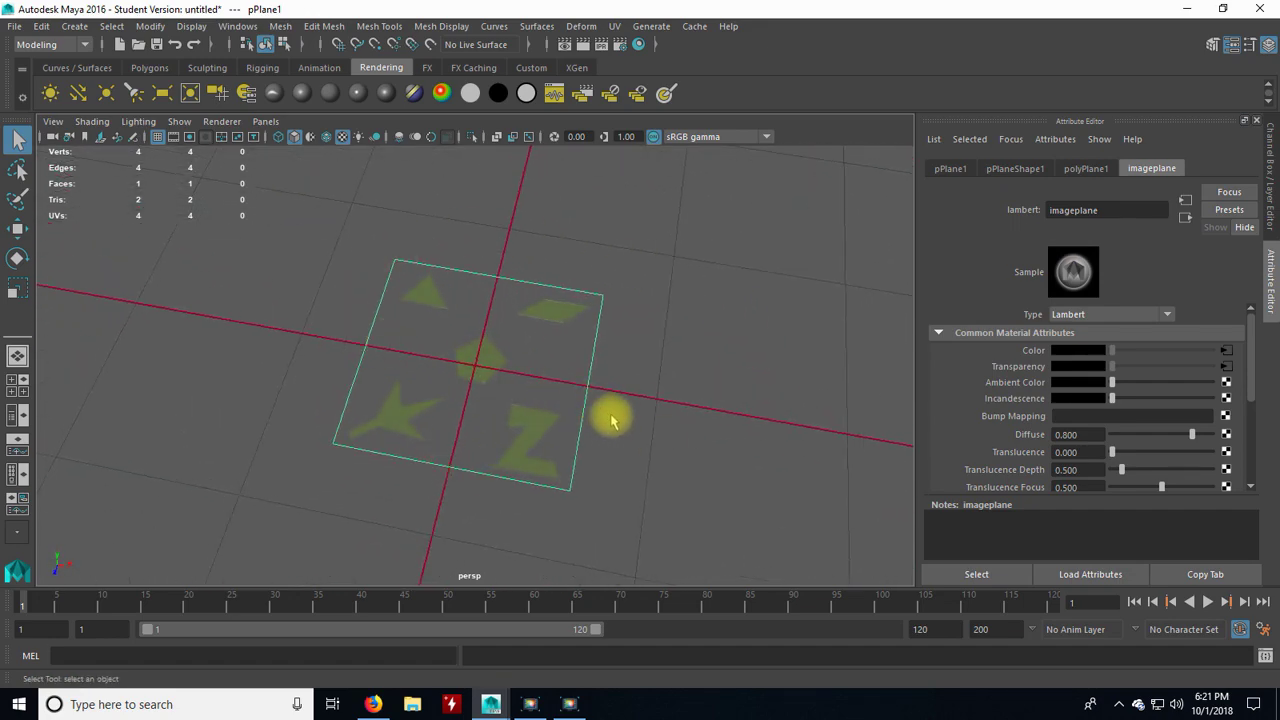
pyautogui.moveTo(503, 403)
pyautogui.keyDown('alt'); pyautogui.mouseDown()
pyautogui.moveTo(506, 371)
pyautogui.moveTo(507, 393)
pyautogui.mouseUp(); pyautogui.keyUp('alt')
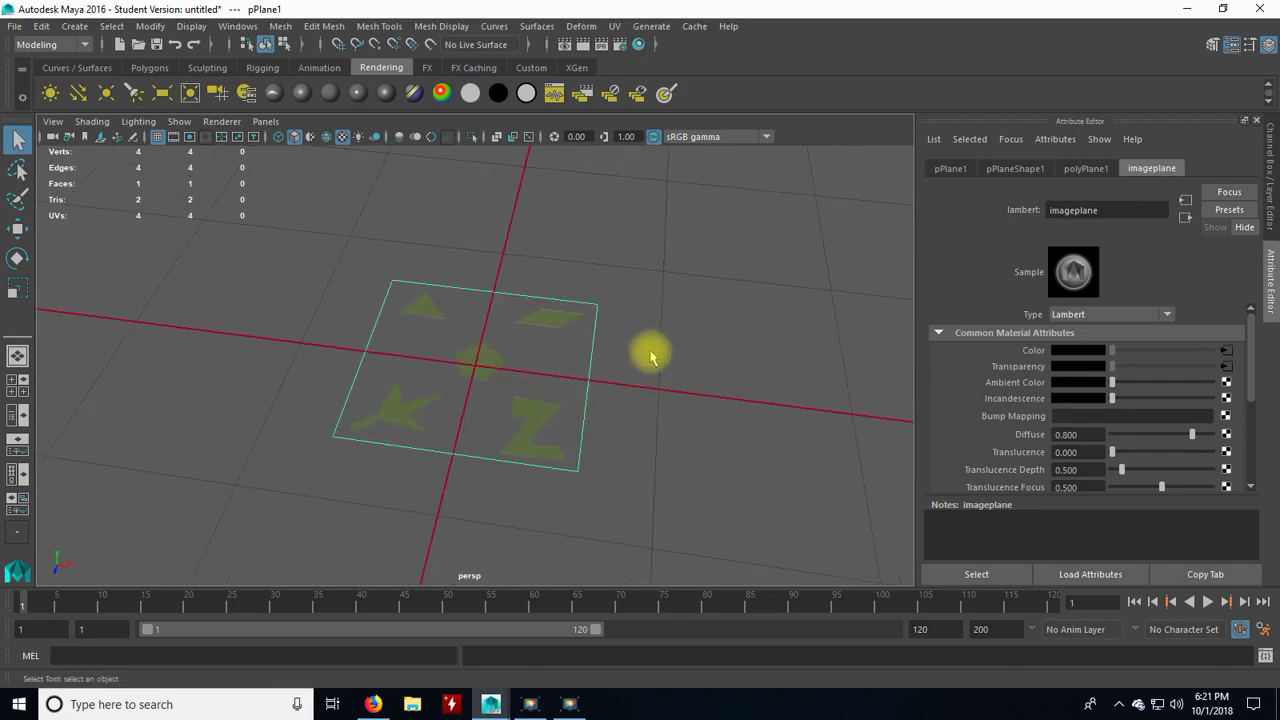
# - Switch to the four-view layout and maximize the top view with the whole plane in frame
pyautogui.press('space')
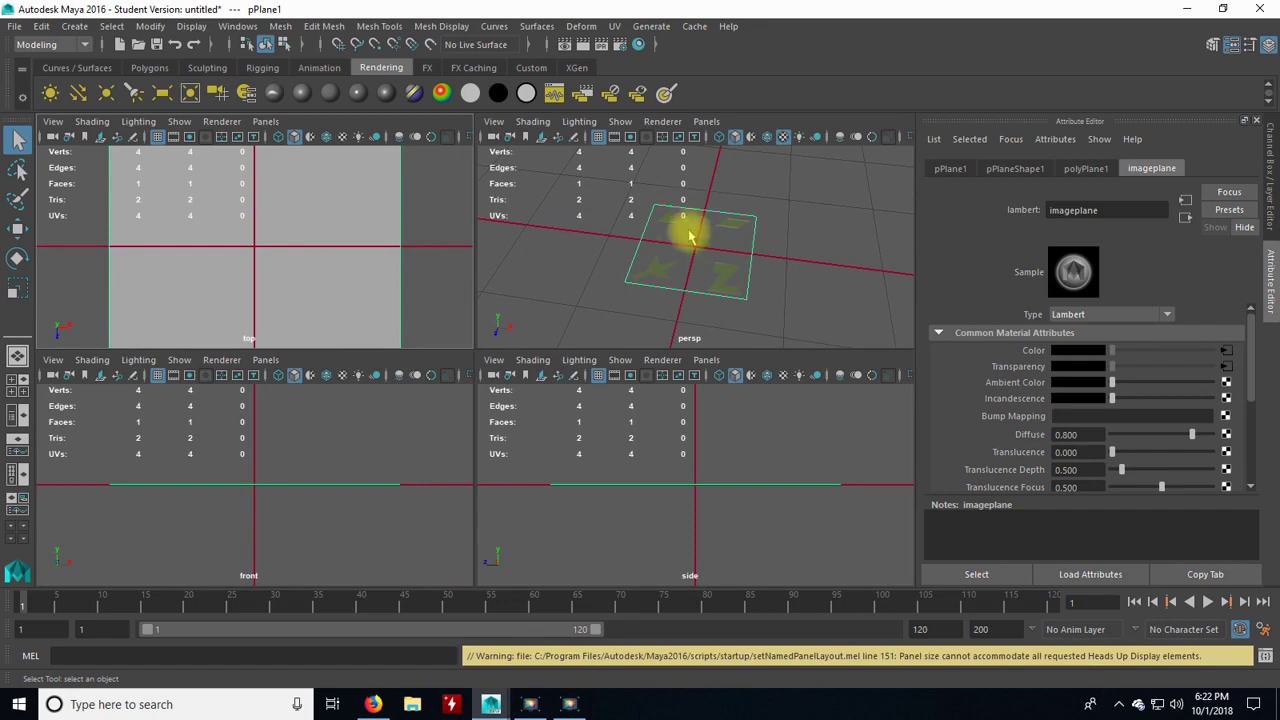
pyautogui.press('space')
pyautogui.press('space')
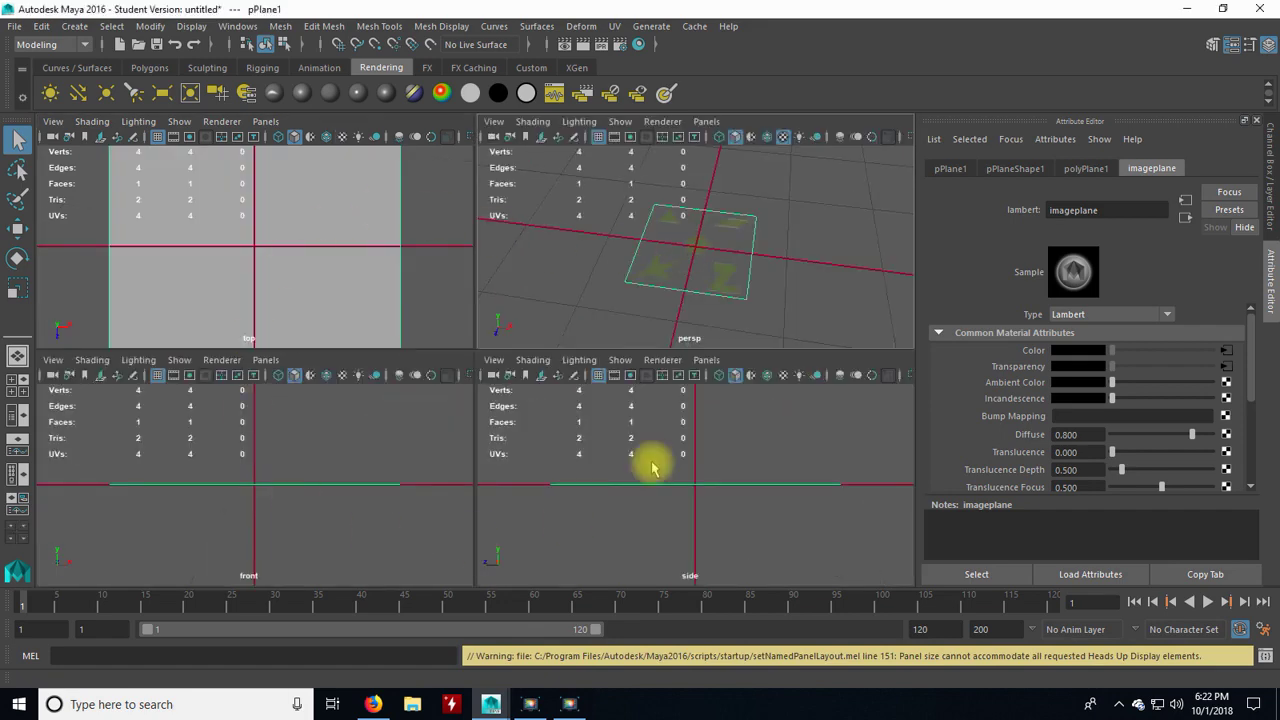
pyautogui.press('space')
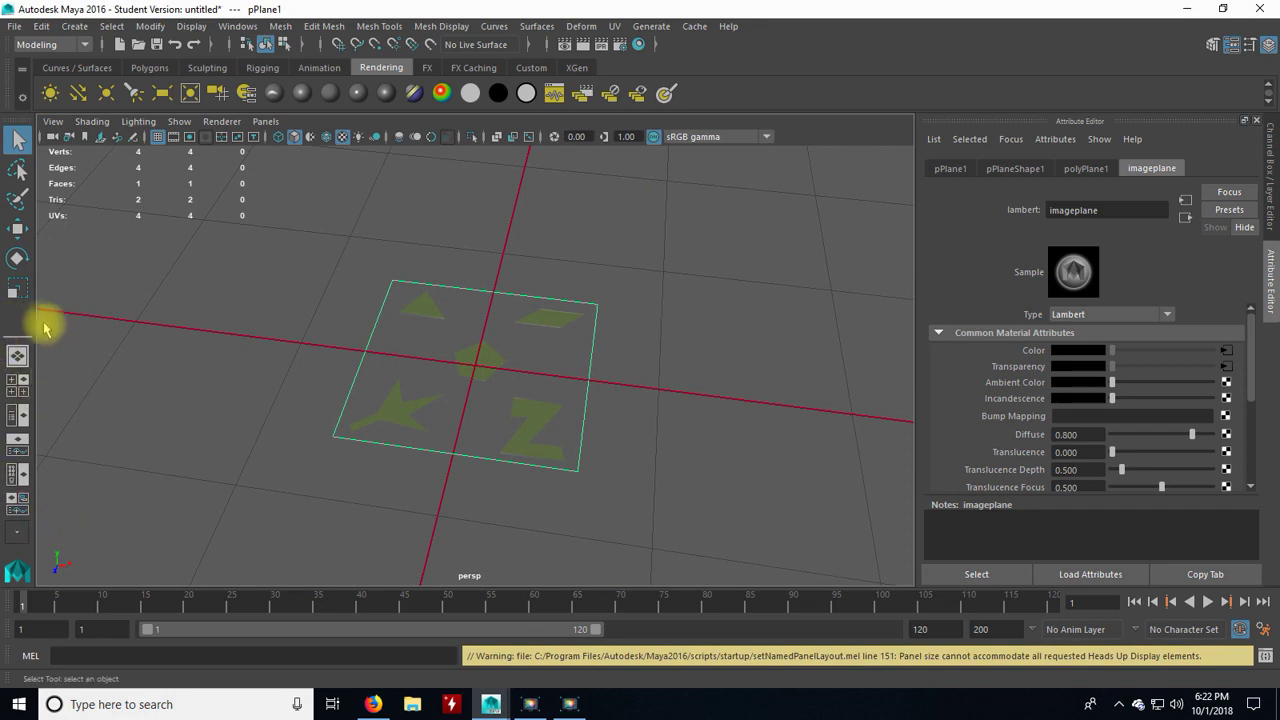
pyautogui.click(18, 383)
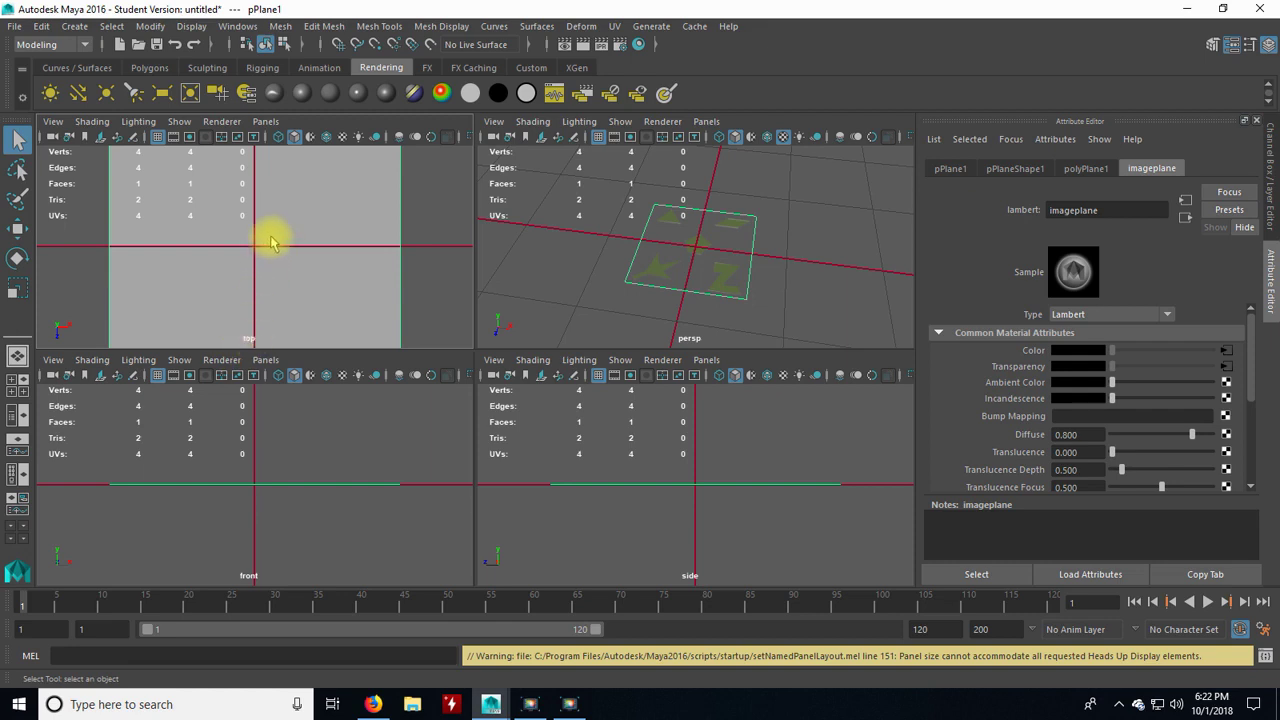
pyautogui.press('space')
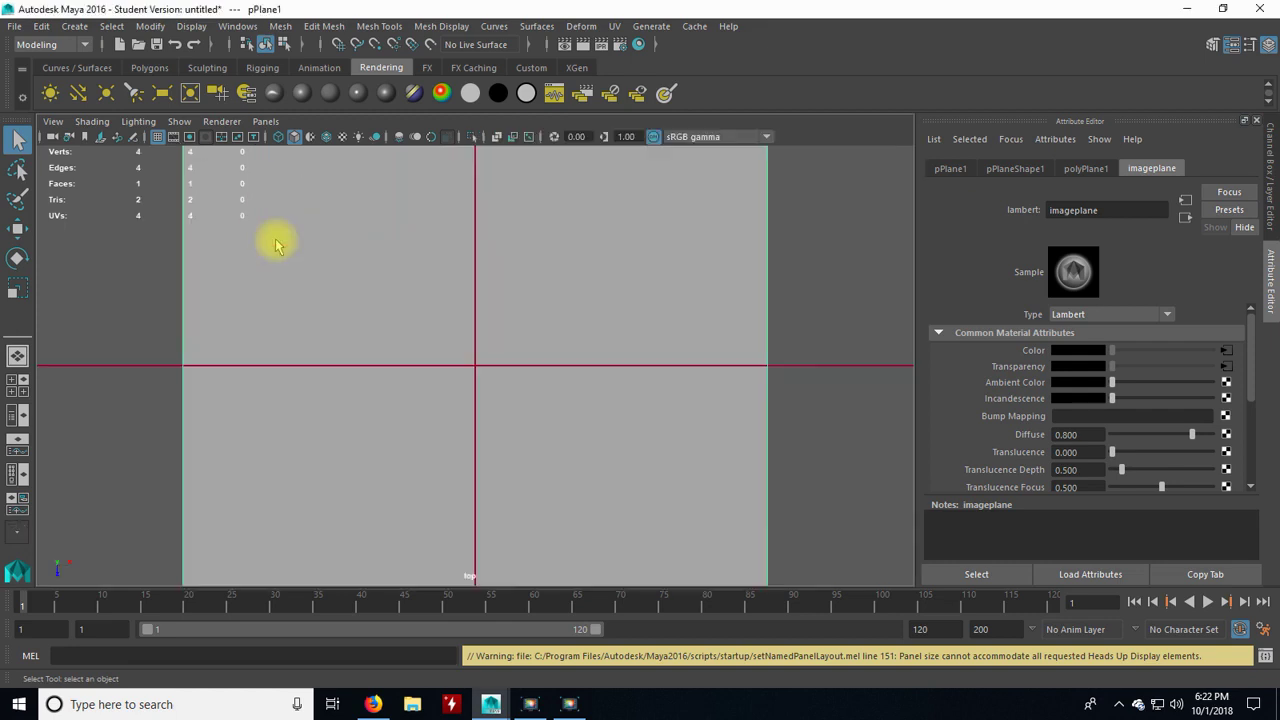
pyautogui.scroll(-3, 534, 378)
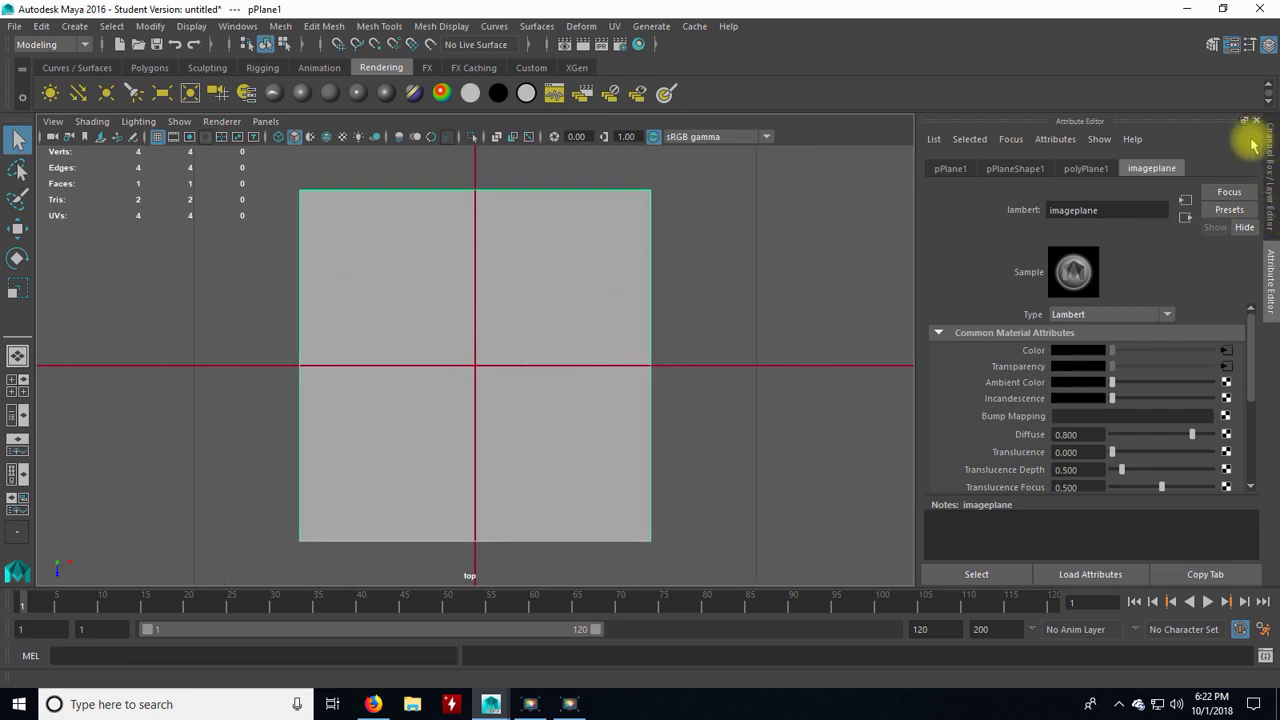
# - Replace the Attribute Editor with the Channel Box / Layer Editor beside the viewport
pyautogui.click(1272, 170)
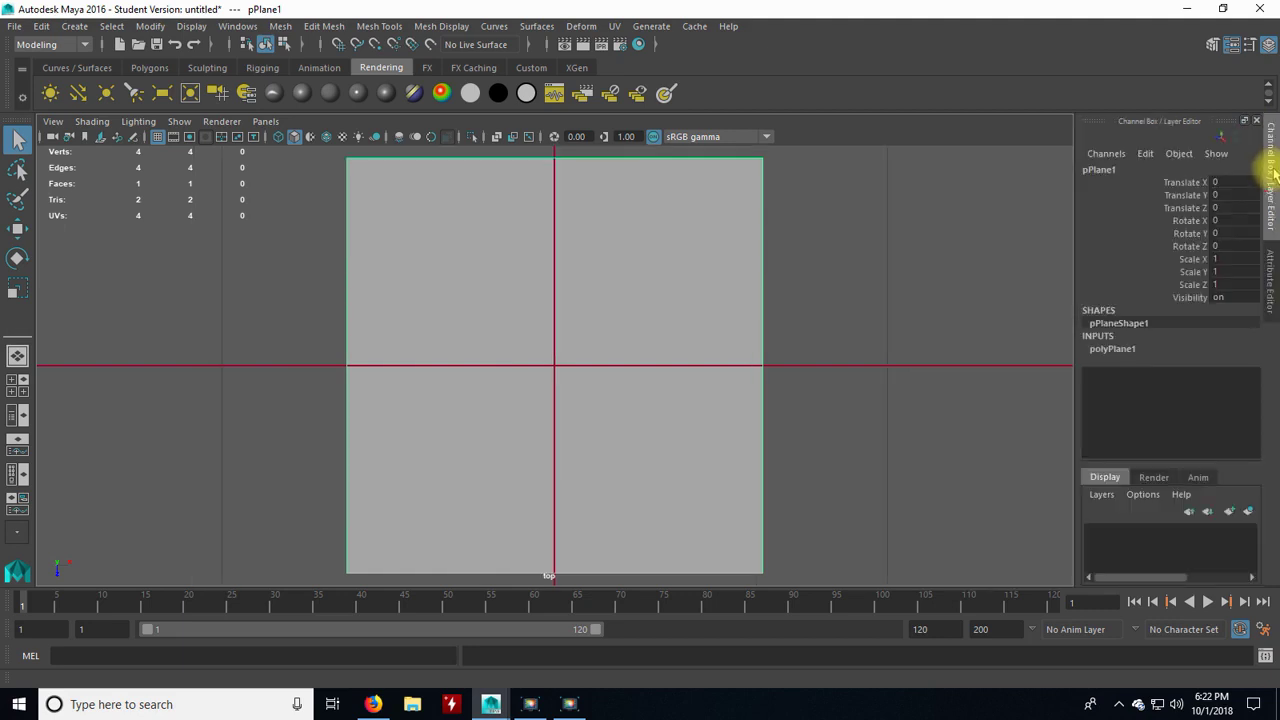
pyautogui.click(1272, 171)
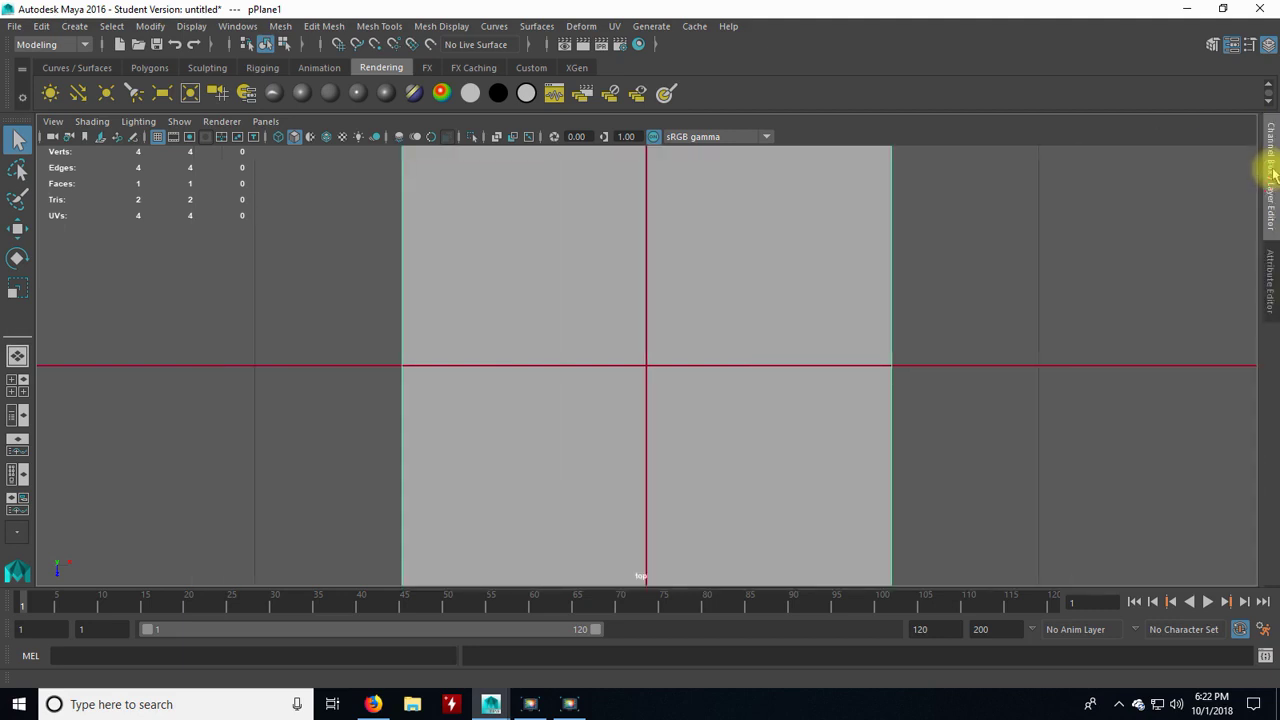
pyautogui.click(1268, 46)
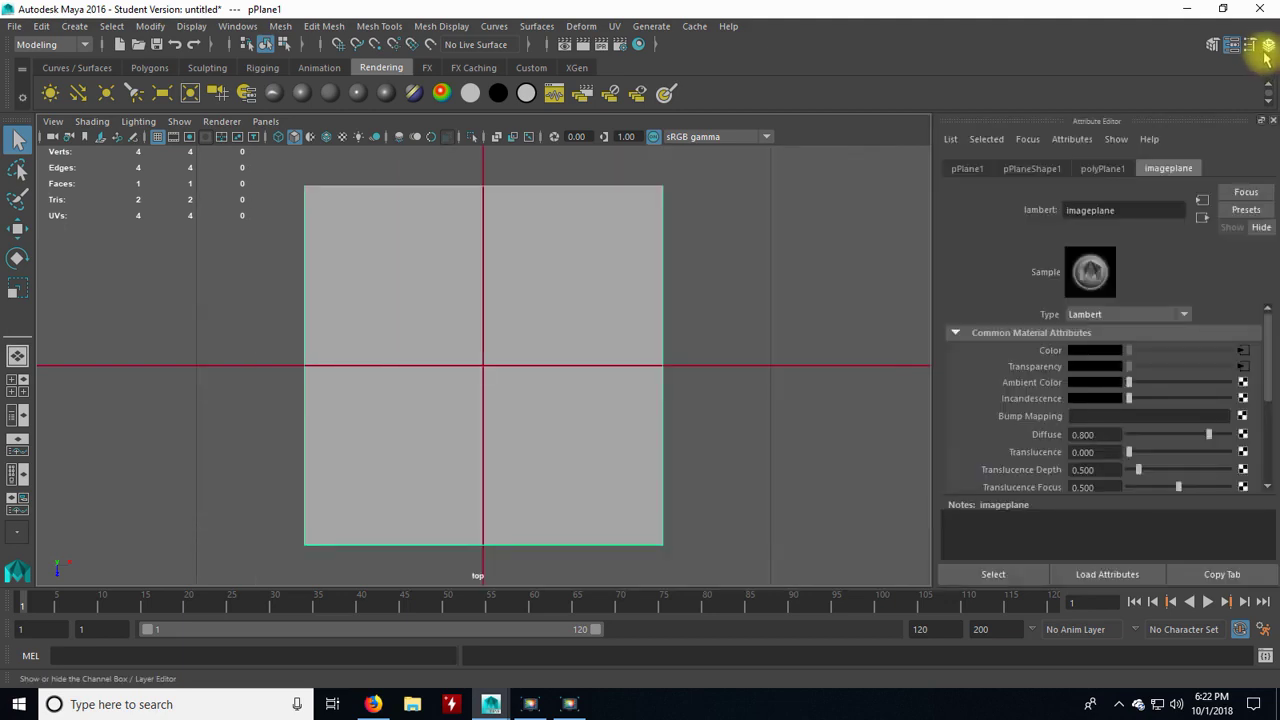
pyautogui.click(1271, 46)
pyautogui.click(1271, 46)
pyautogui.click(1271, 46)
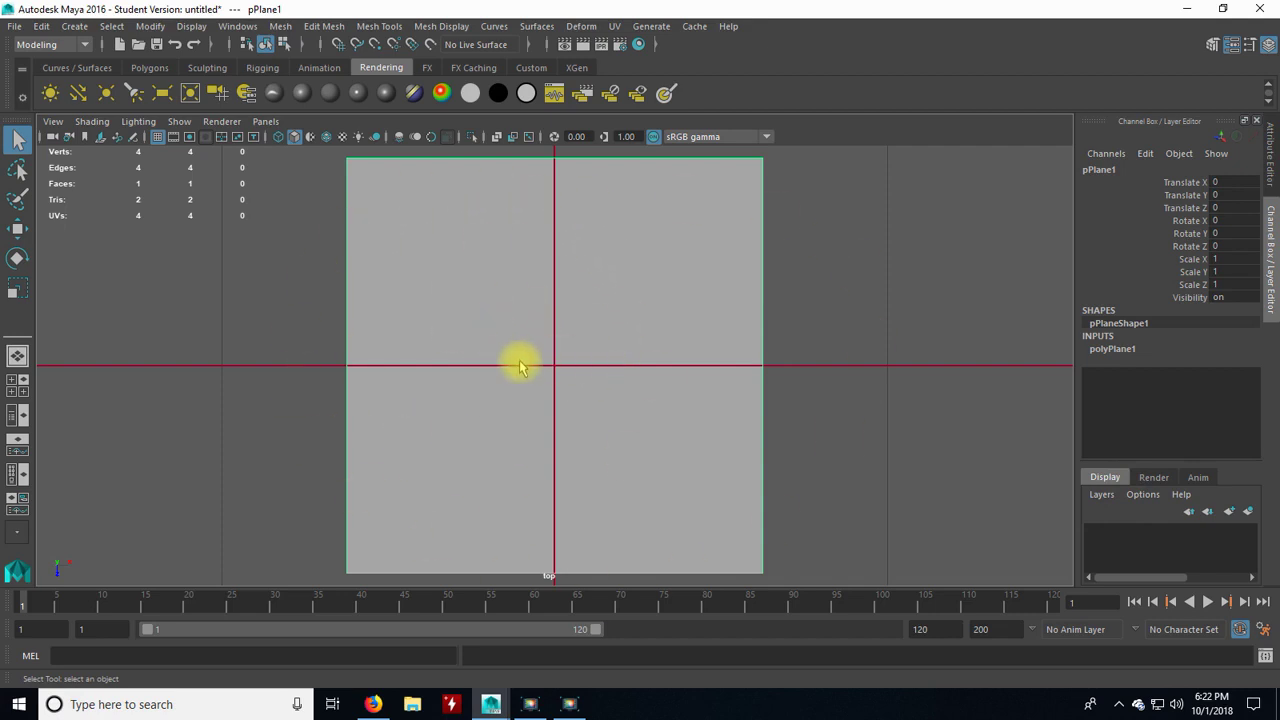
# - Turn on textured display in the maximized top view
pyautogui.press('space')
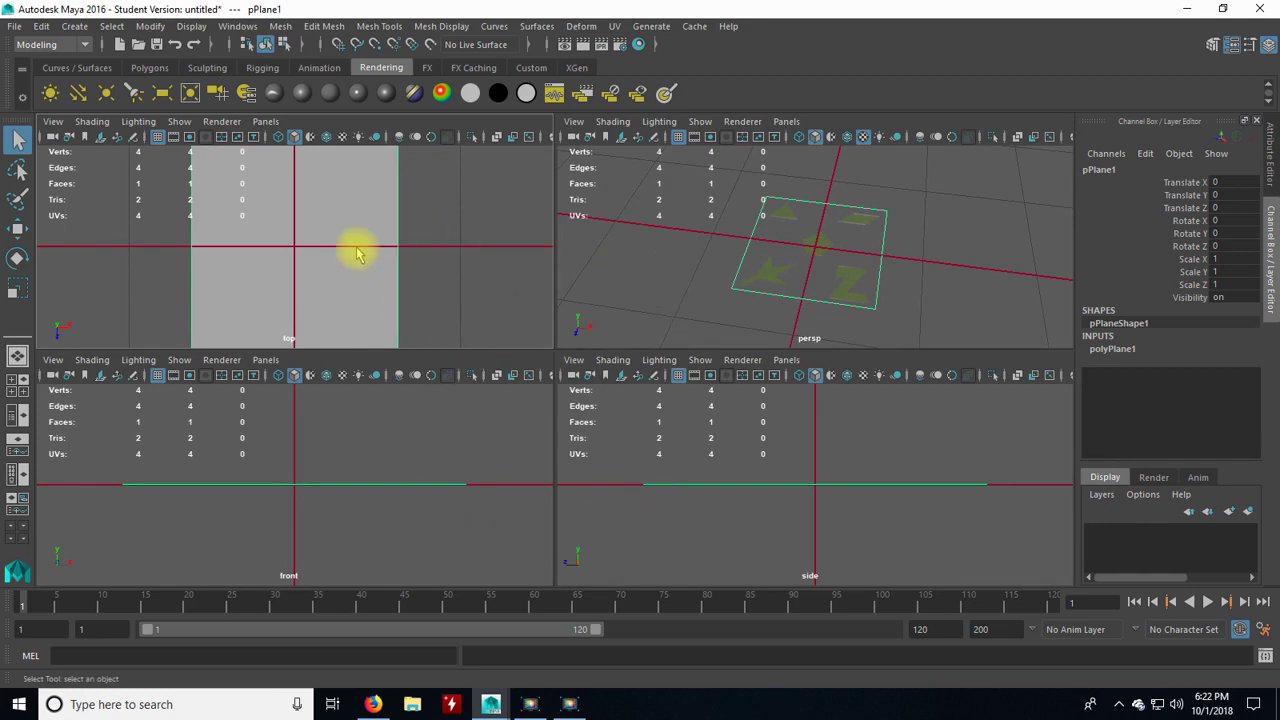
pyautogui.press('space')
pyautogui.press('6')
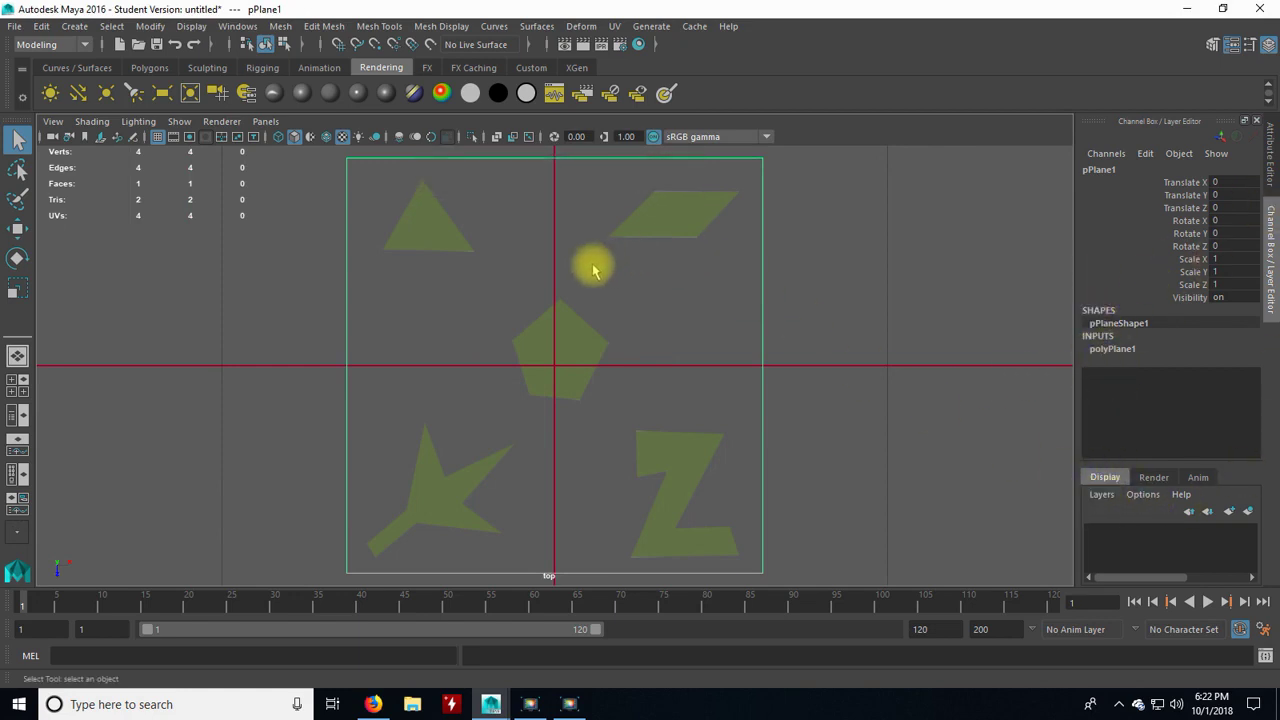
# - Create a display layer from the selected plane, test its visibility toggle, and set the layer to Reference
pyautogui.click(1102, 494)
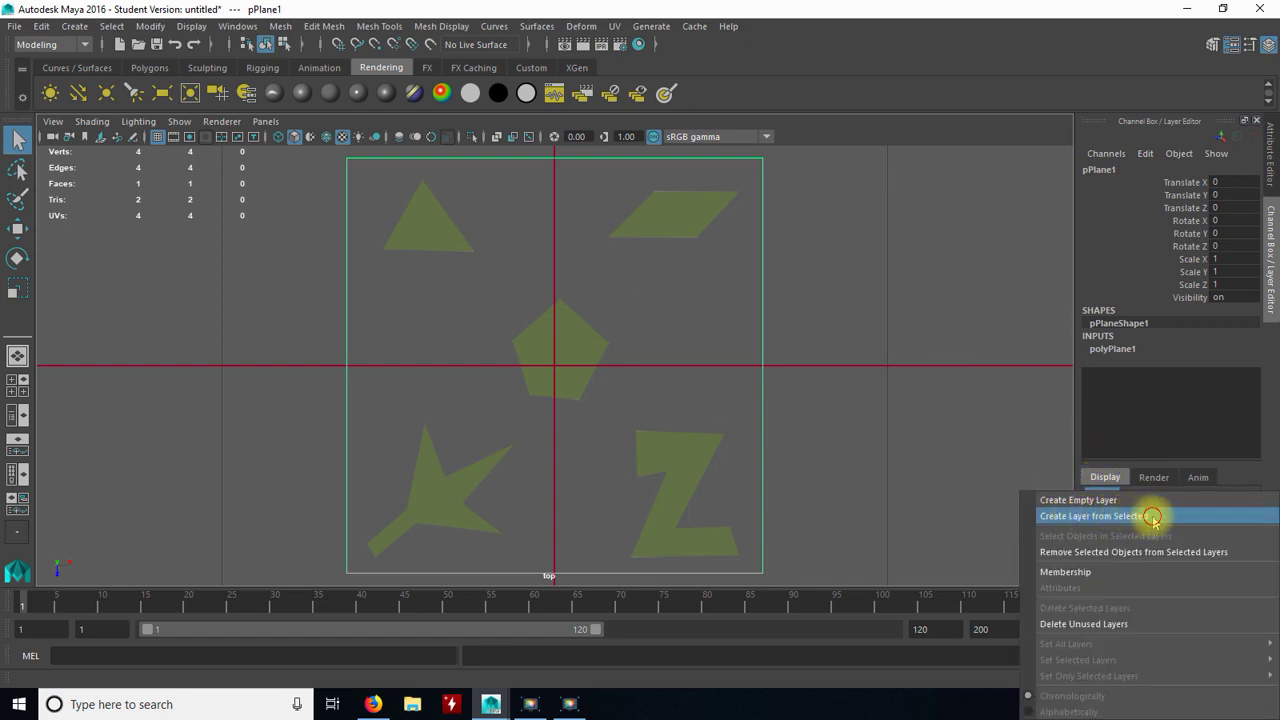
pyautogui.click(1153, 517)
pyautogui.click(1096, 532)
pyautogui.click(1096, 532)
pyautogui.click(1096, 532)
pyautogui.click(1096, 532)
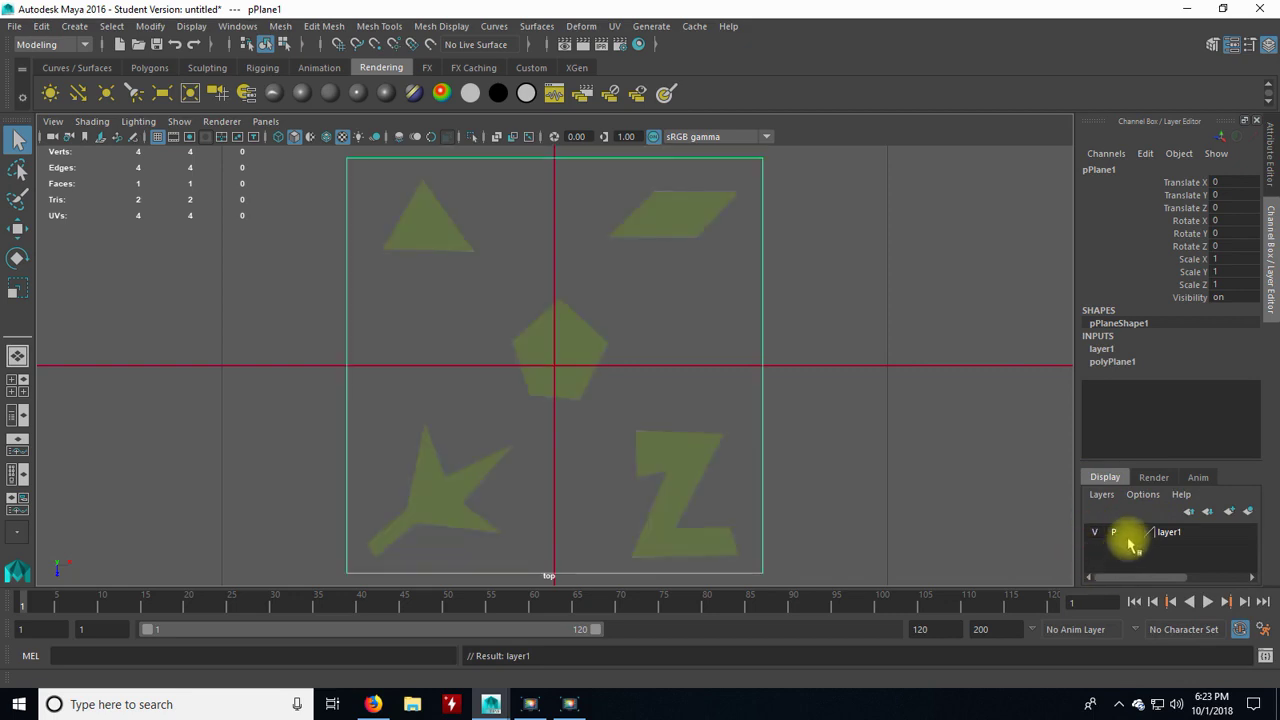
pyautogui.click(1133, 535)
pyautogui.click(1133, 535)
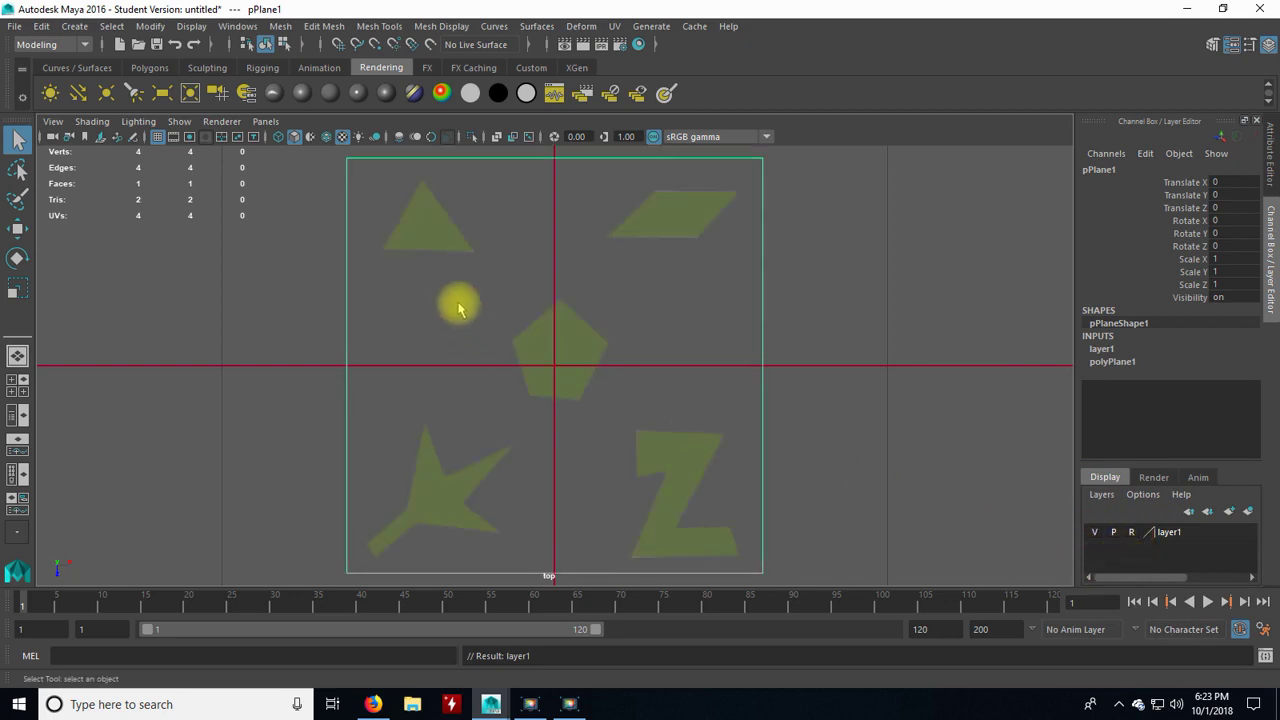
# - Deselect the image plane and try selecting it again in the top view to test the layer's reference lock
pyautogui.moveTo(490, 302); pyautogui.dragTo(557, 386)
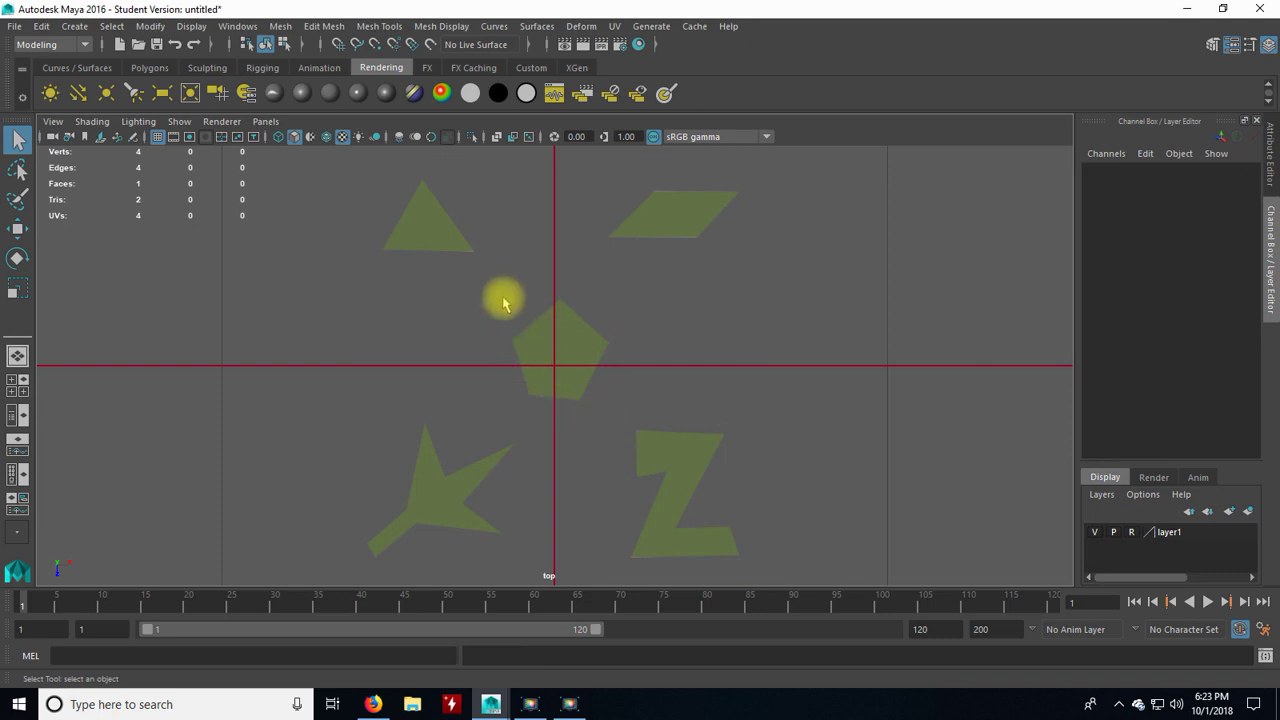
pyautogui.click(823, 350)
pyautogui.moveTo(616, 470); pyautogui.dragTo(560, 469)
pyautogui.moveTo(415, 391); pyautogui.dragTo(409, 348)
pyautogui.click(452, 225)
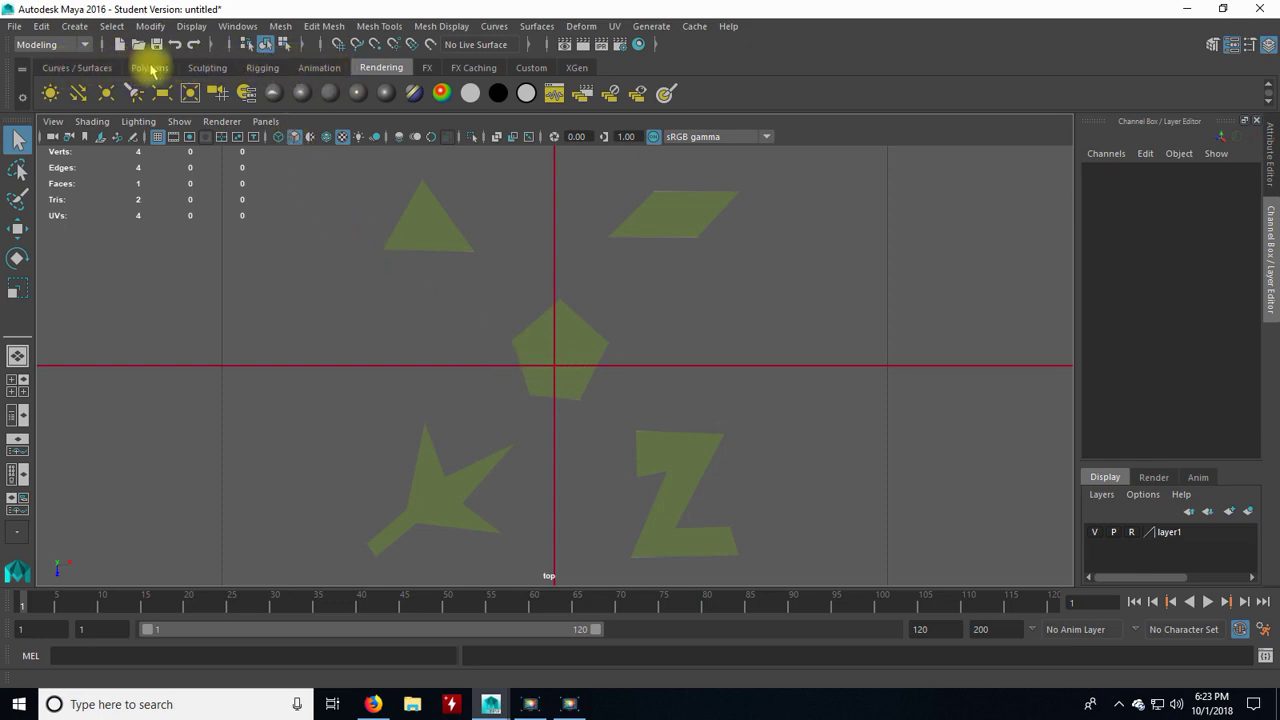
# - Create a new polygon plane at the origin over the pentagon shape
pyautogui.click(150, 68)
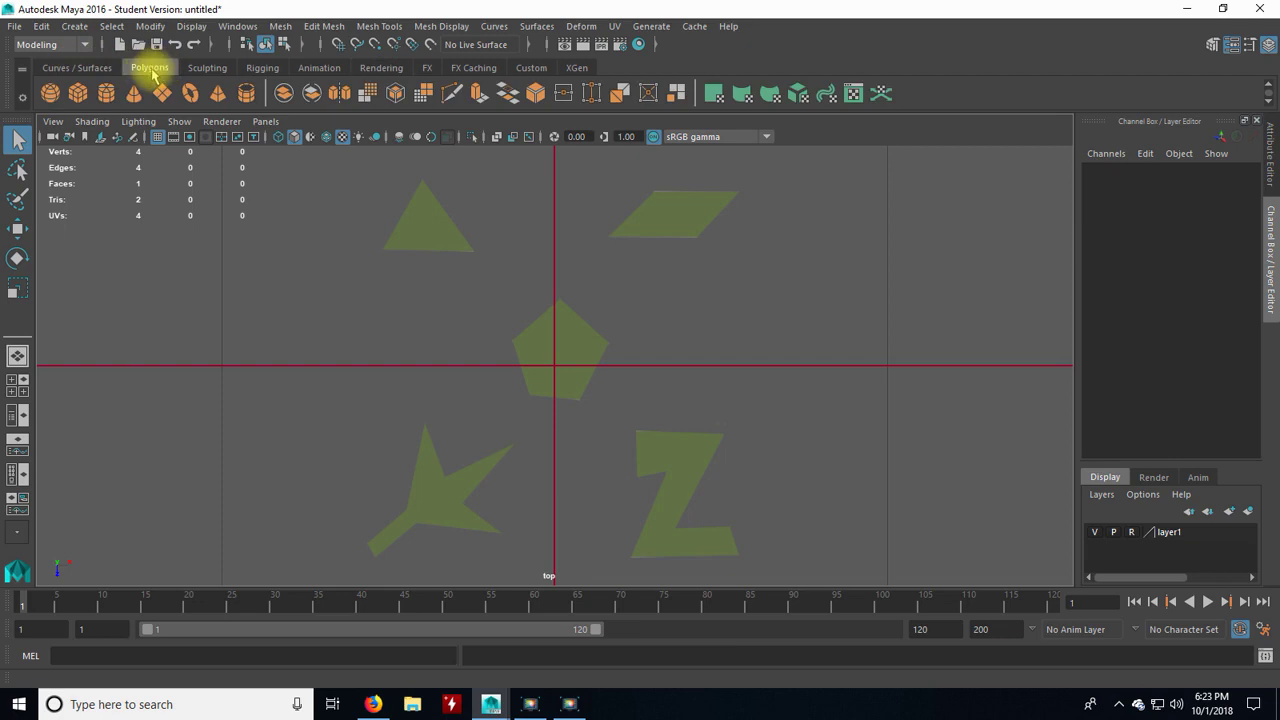
pyautogui.click(75, 26)
pyautogui.moveTo(70, 64)
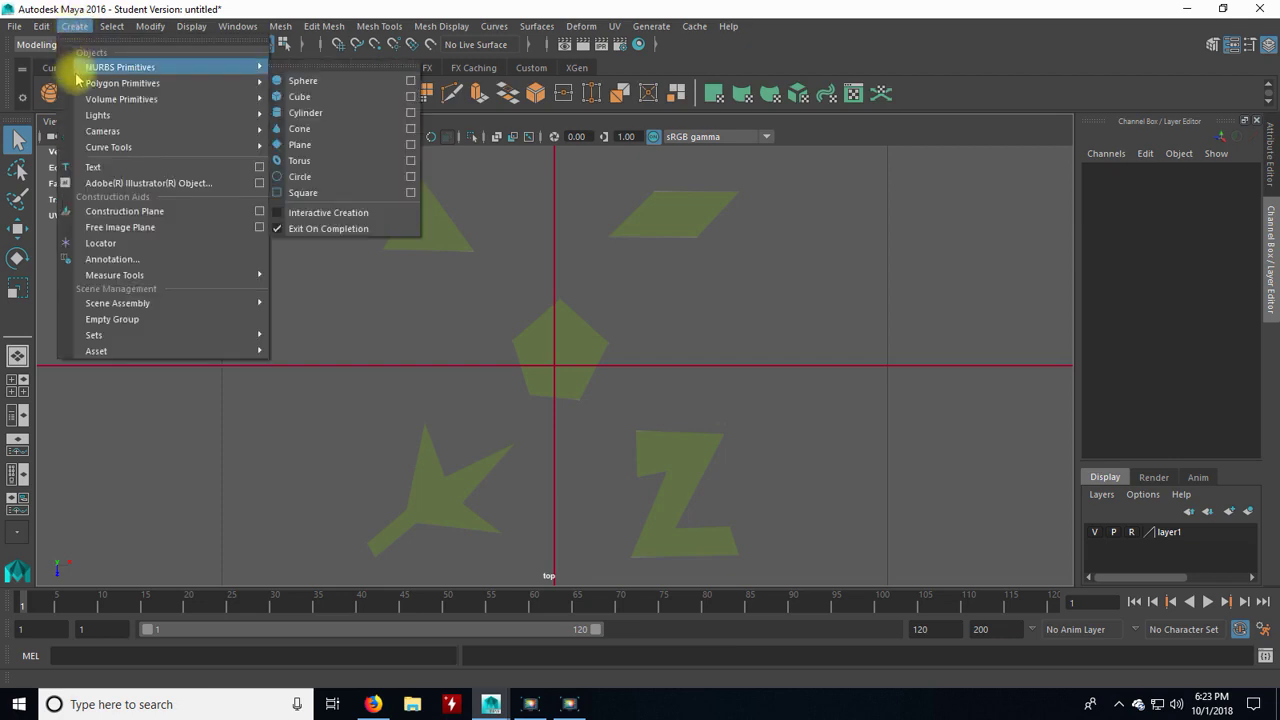
pyautogui.moveTo(229, 85)
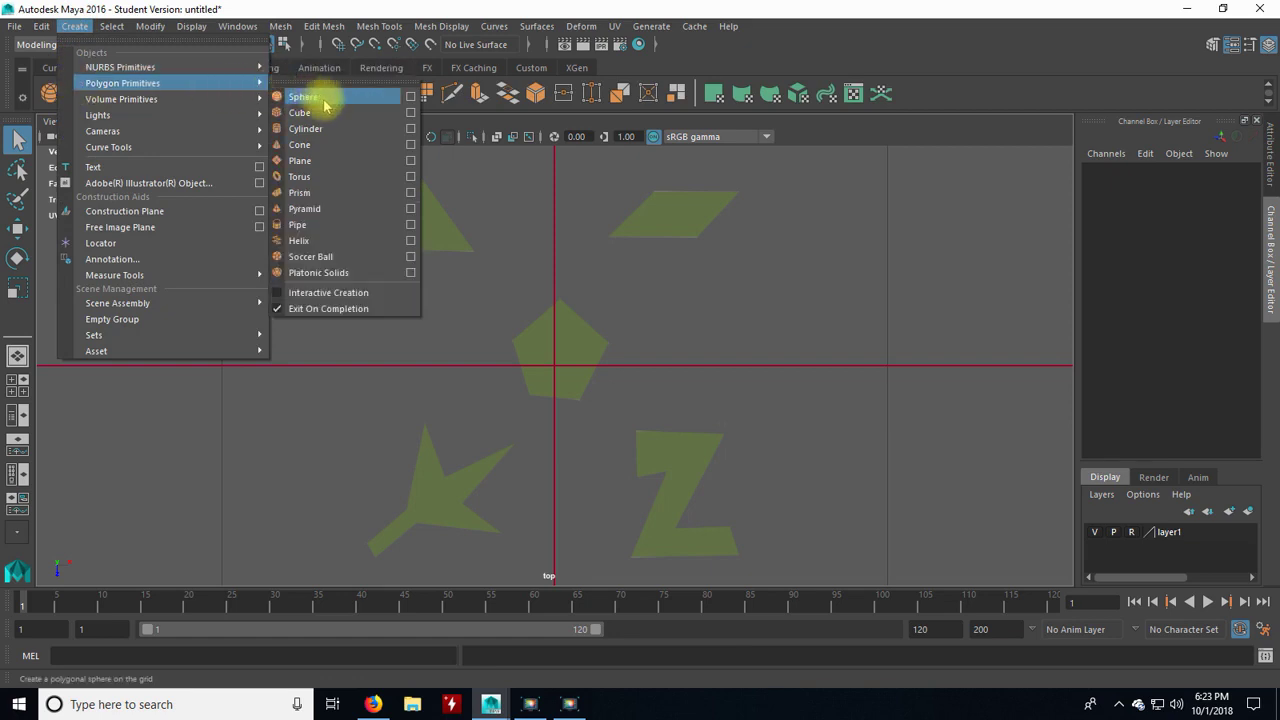
pyautogui.click(64, 25)
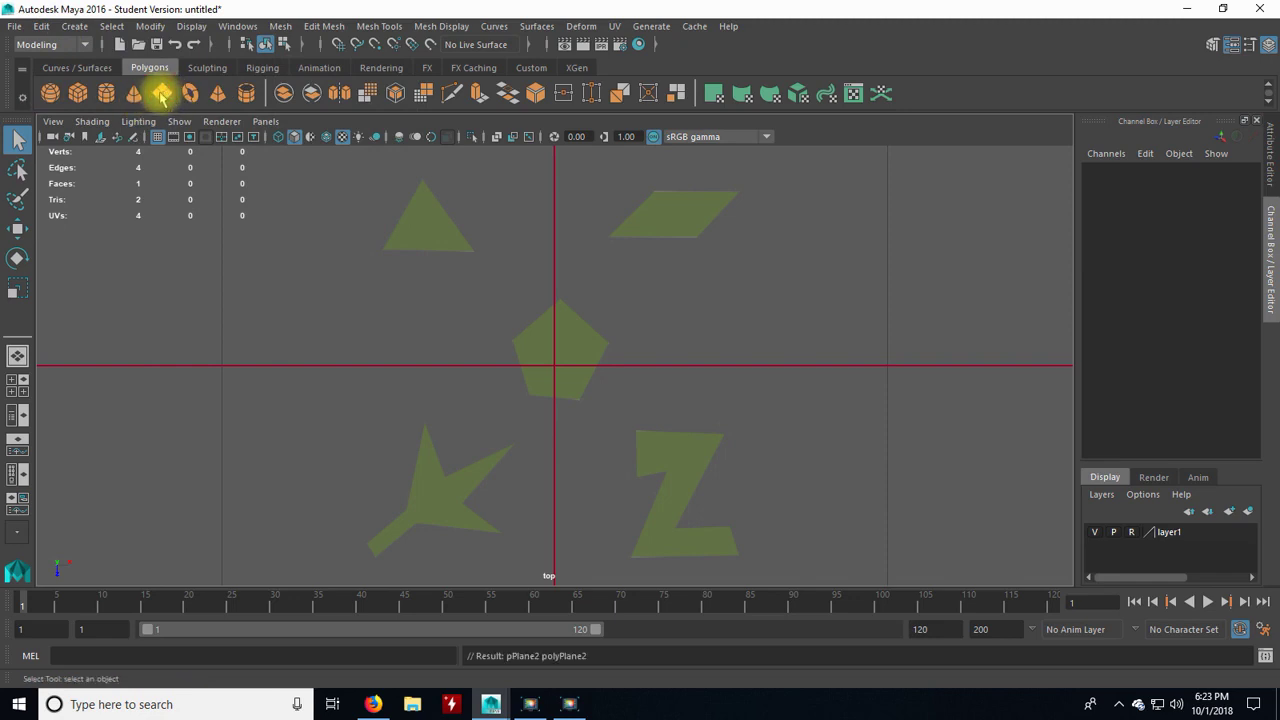
pyautogui.click(161, 93)
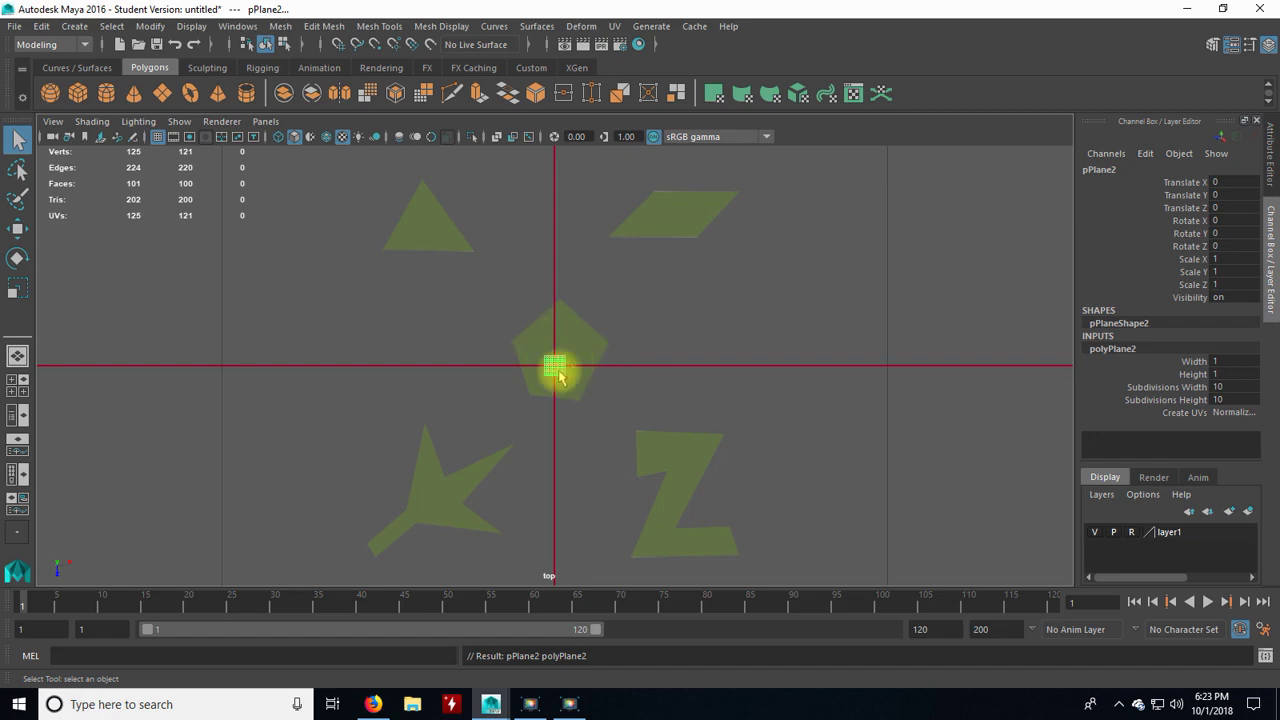
# - Set the new plane's Subdivisions Width and Subdivisions Height to 1
pyautogui.scroll(8, 572, 369)
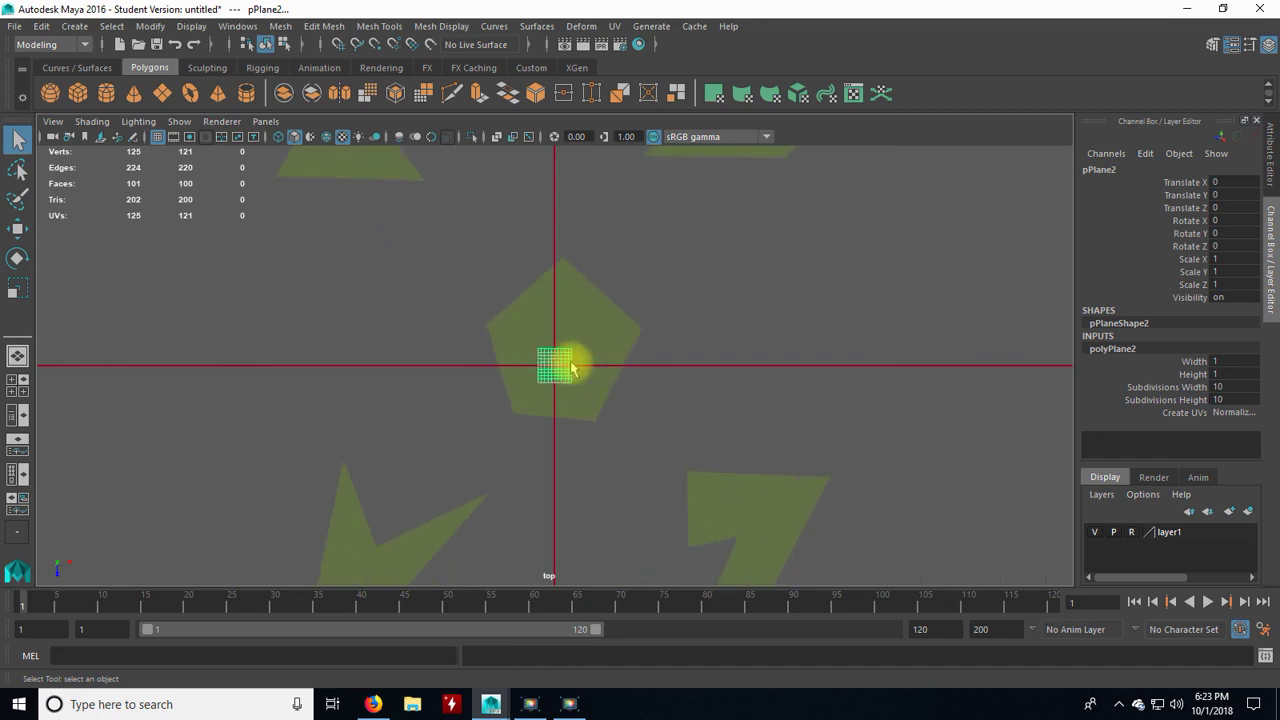
pyautogui.scroll(1, 572, 369)
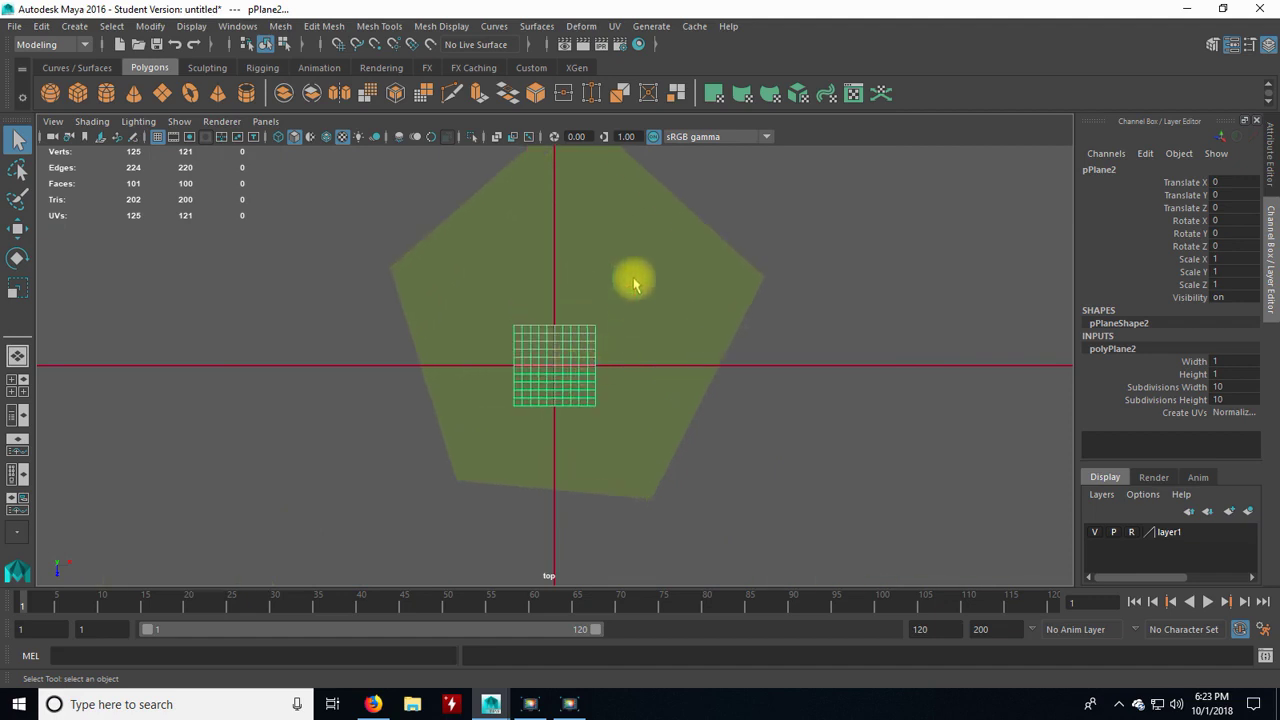
pyautogui.scroll(-3, 570, 330)
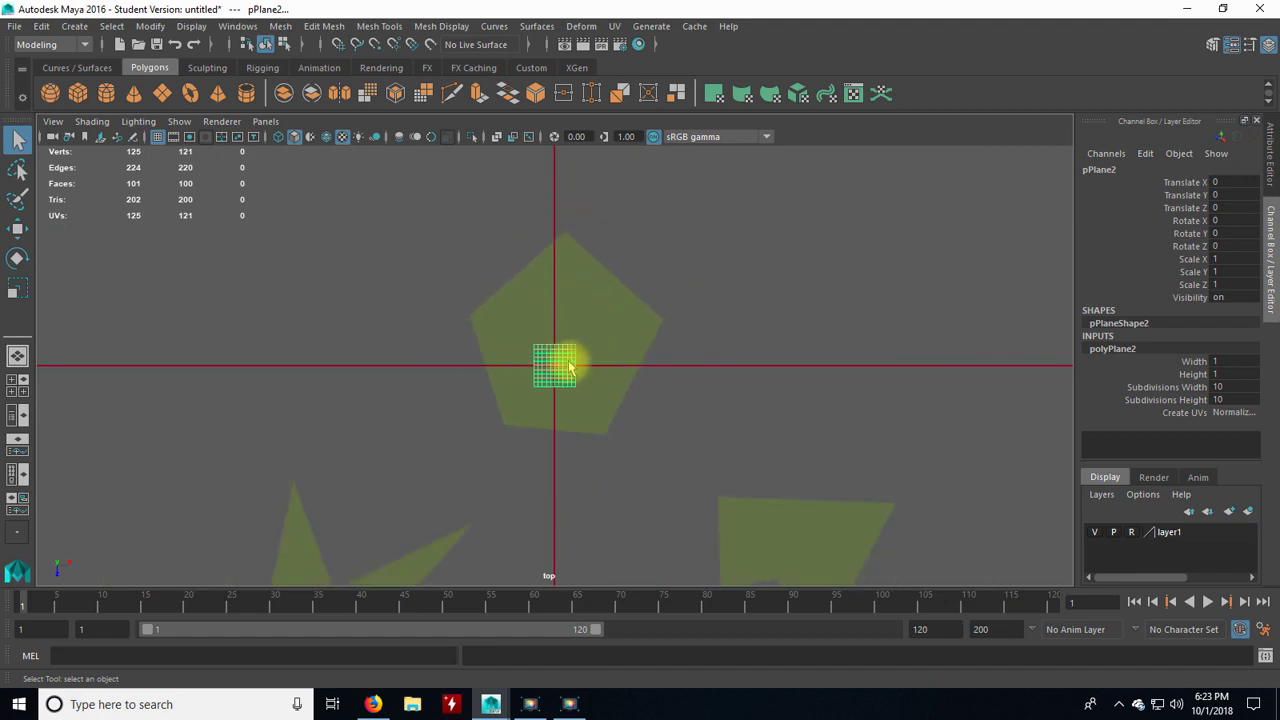
pyautogui.scroll(1, 556, 315)
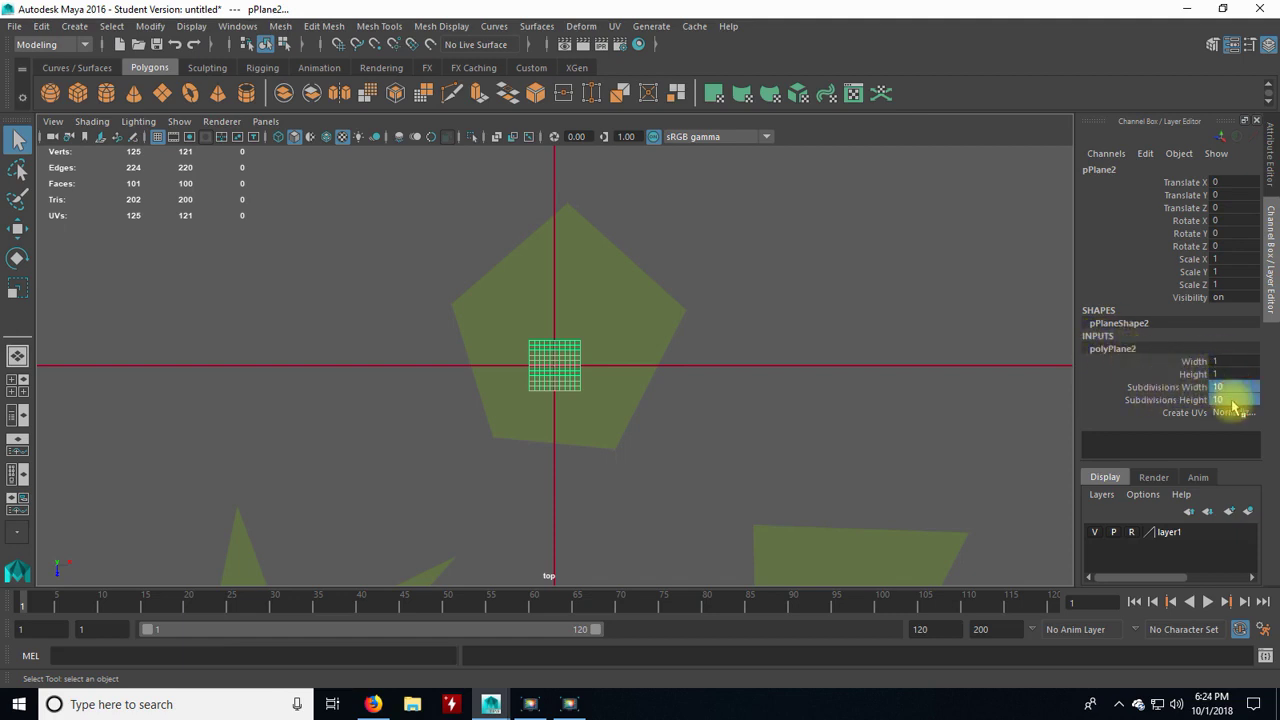
pyautogui.press('Return')
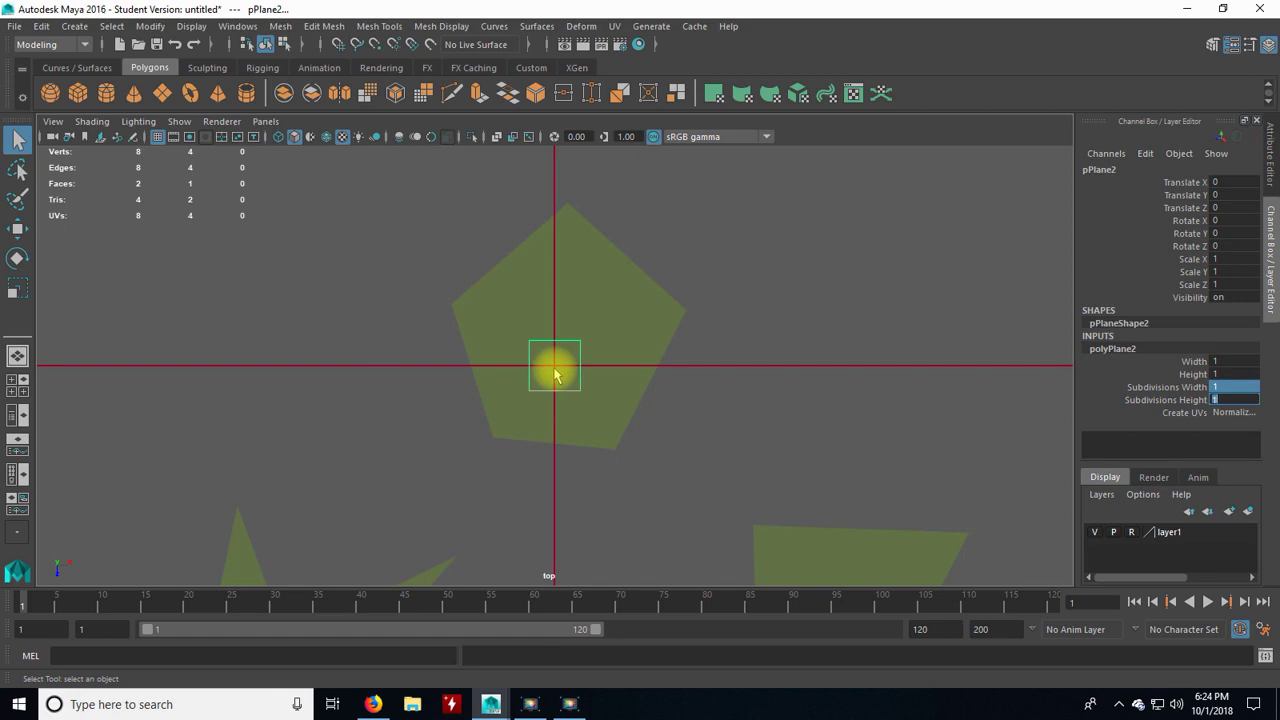
# - Switch the new plane to Vertex component mode
pyautogui.moveTo(638, 258); pyautogui.dragTo(582, 292, button='right')
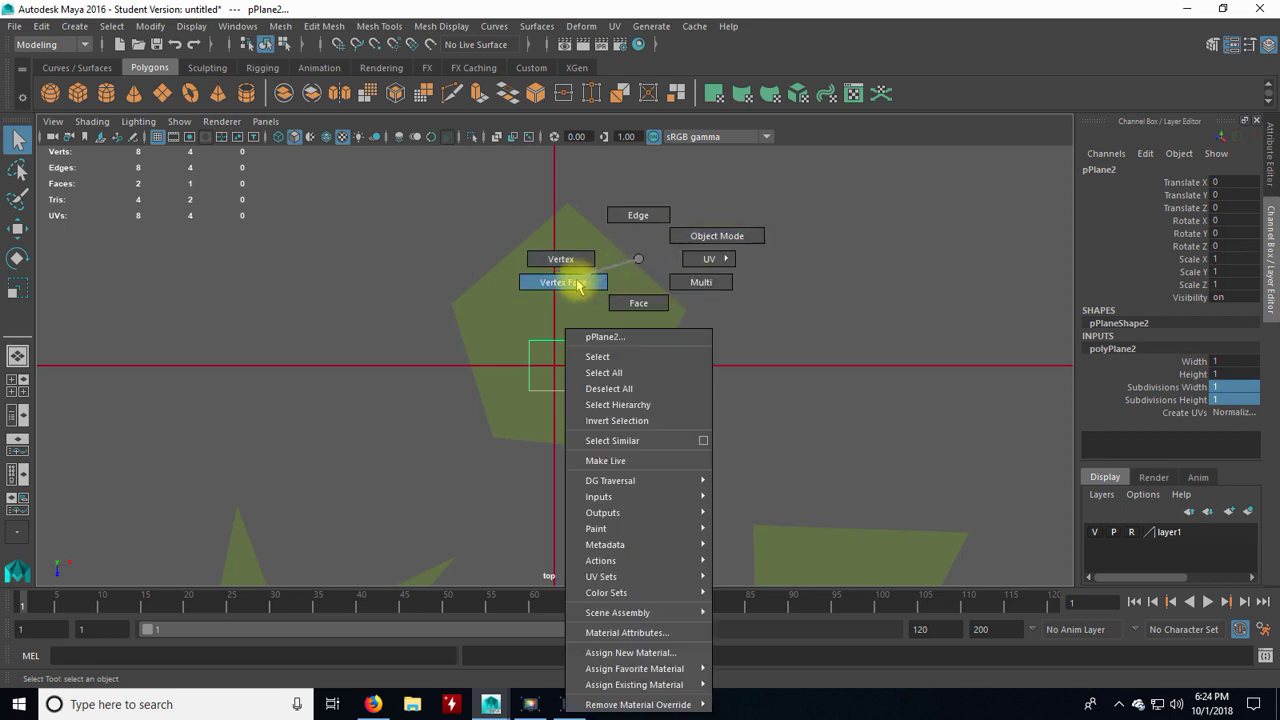
pyautogui.moveTo(584, 287); pyautogui.dragTo(566, 260, button='right')
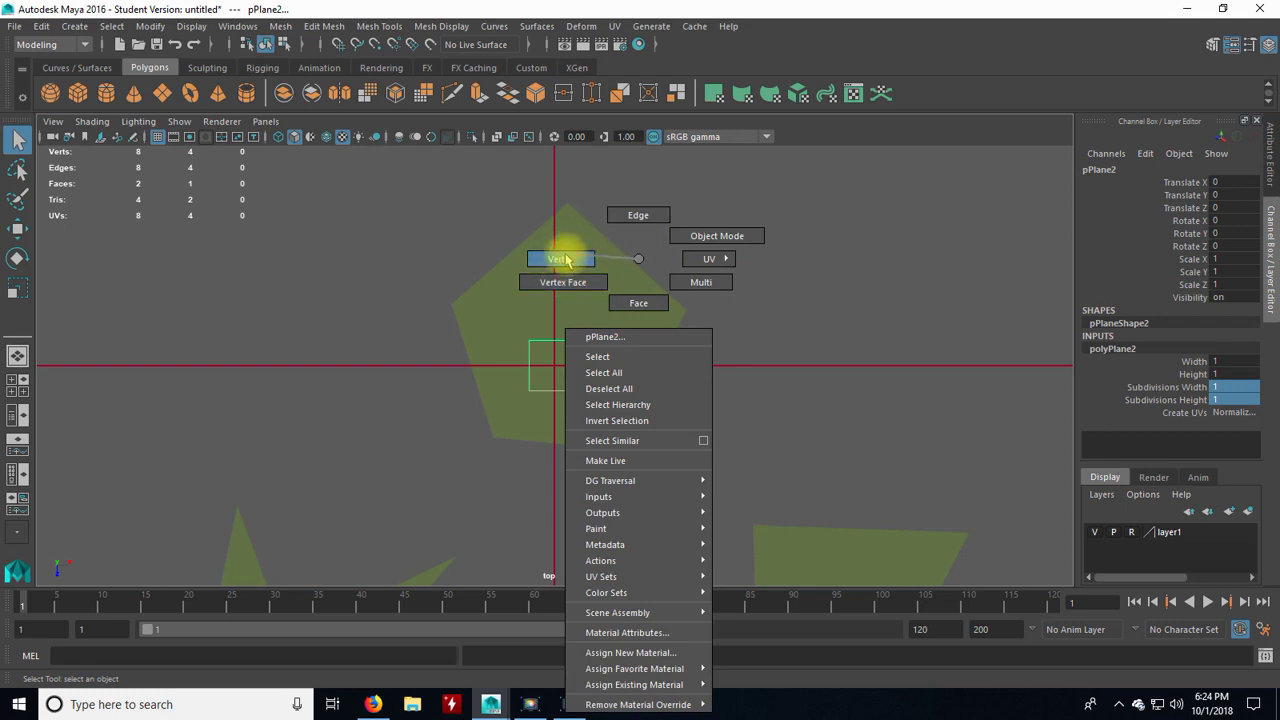
pyautogui.moveTo(566, 260); pyautogui.dragTo(566, 258, button='right')
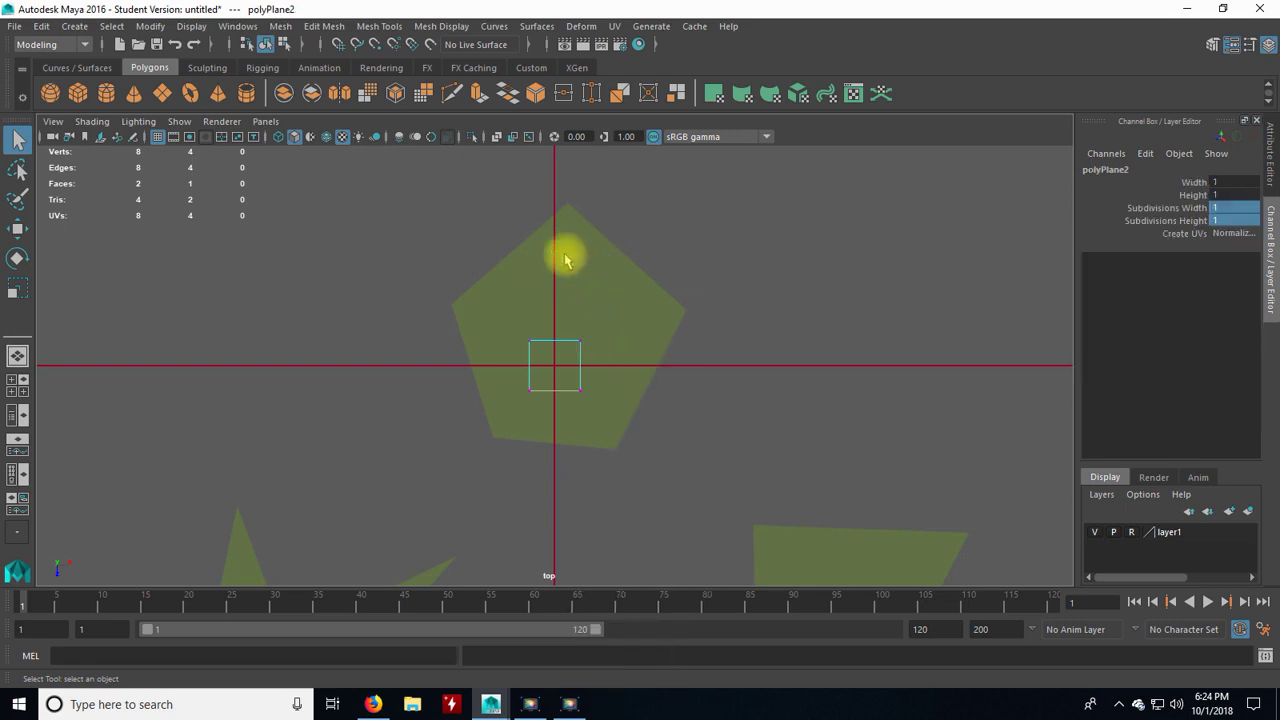
# - Select the corner vertices of the small plane one at a time to show its editable points
pyautogui.click(592, 344)
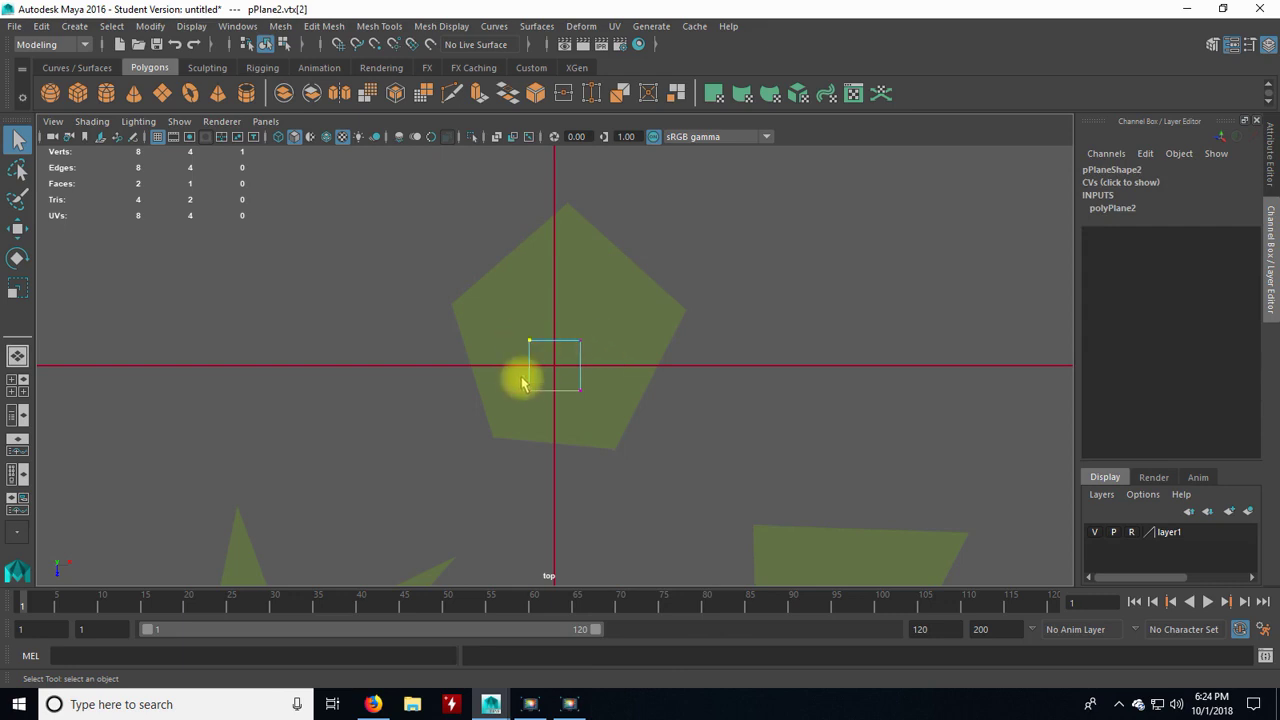
pyautogui.click(527, 393)
pyautogui.click(533, 393)
pyautogui.click(571, 388)
pyautogui.click(569, 356)
# - Try component selection on the plane in Edge mode, selecting its right edge, and return to Vertex mode
pyautogui.moveTo(563, 272); pyautogui.dragTo(560, 232, button='right')
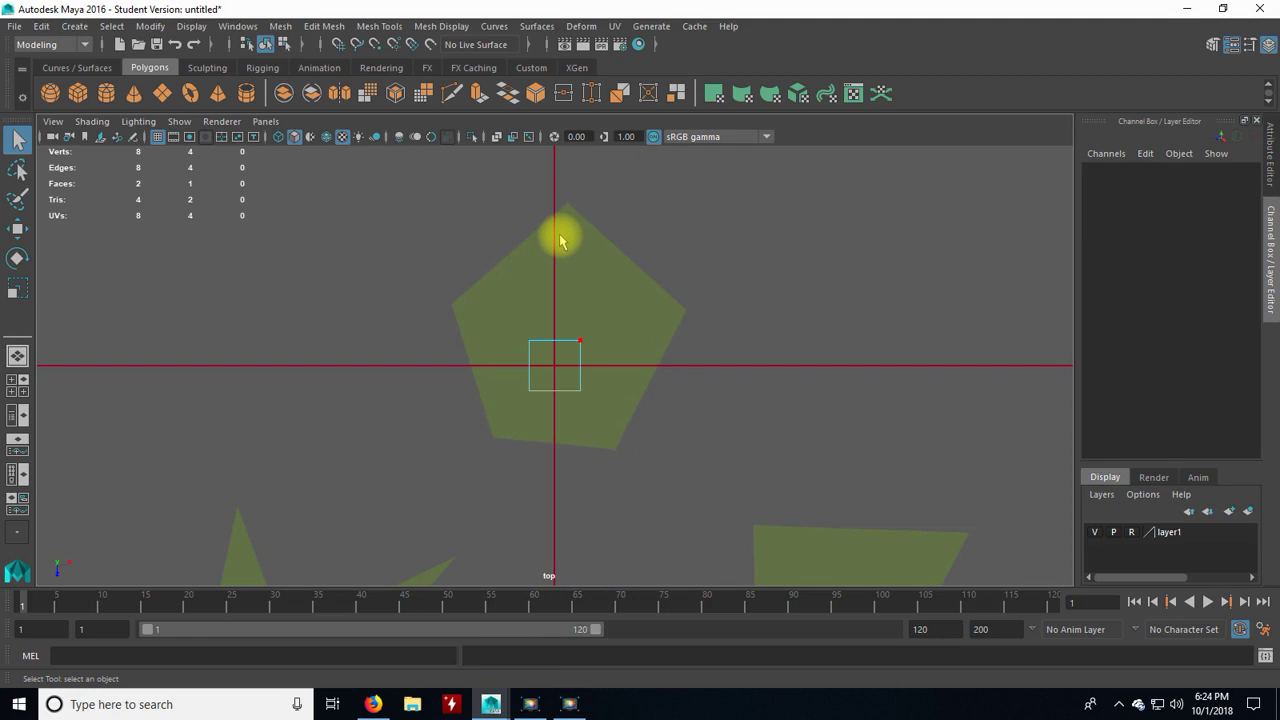
pyautogui.click(544, 400)
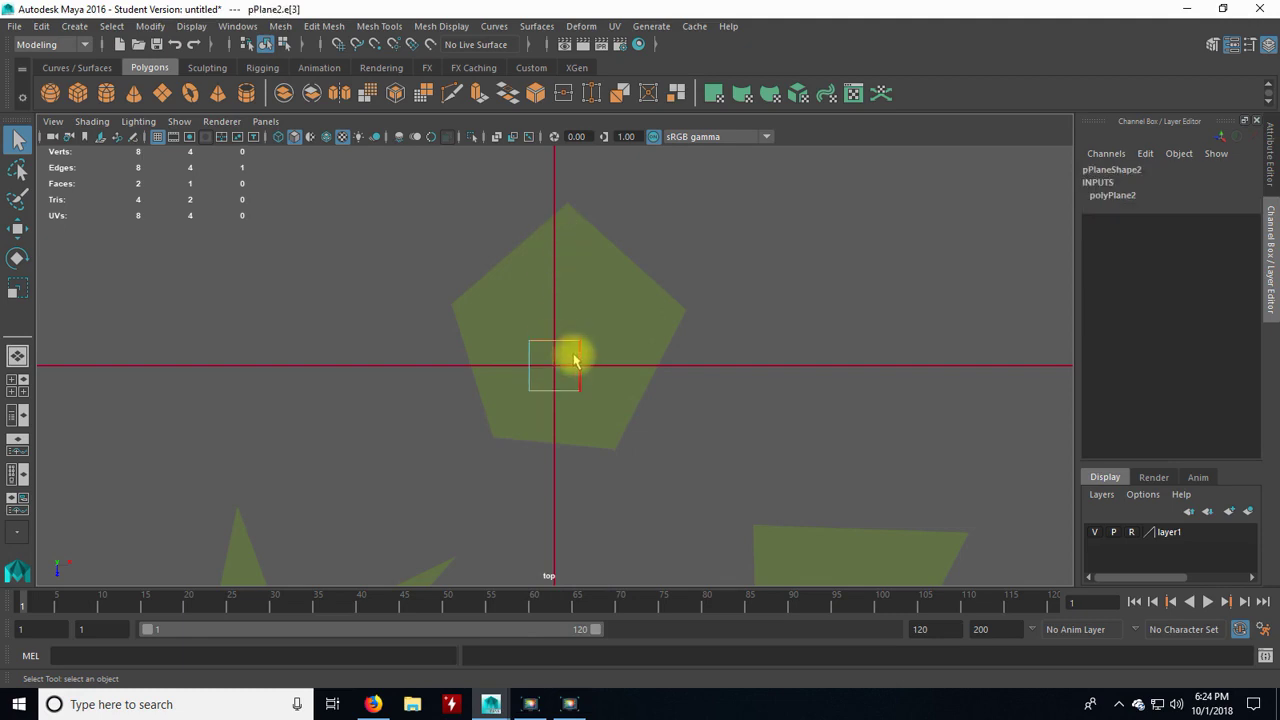
pyautogui.moveTo(575, 378); pyautogui.dragTo(566, 297, button='right')
pyautogui.click(537, 380)
pyautogui.moveTo(558, 370); pyautogui.dragTo(468, 258, button='right')
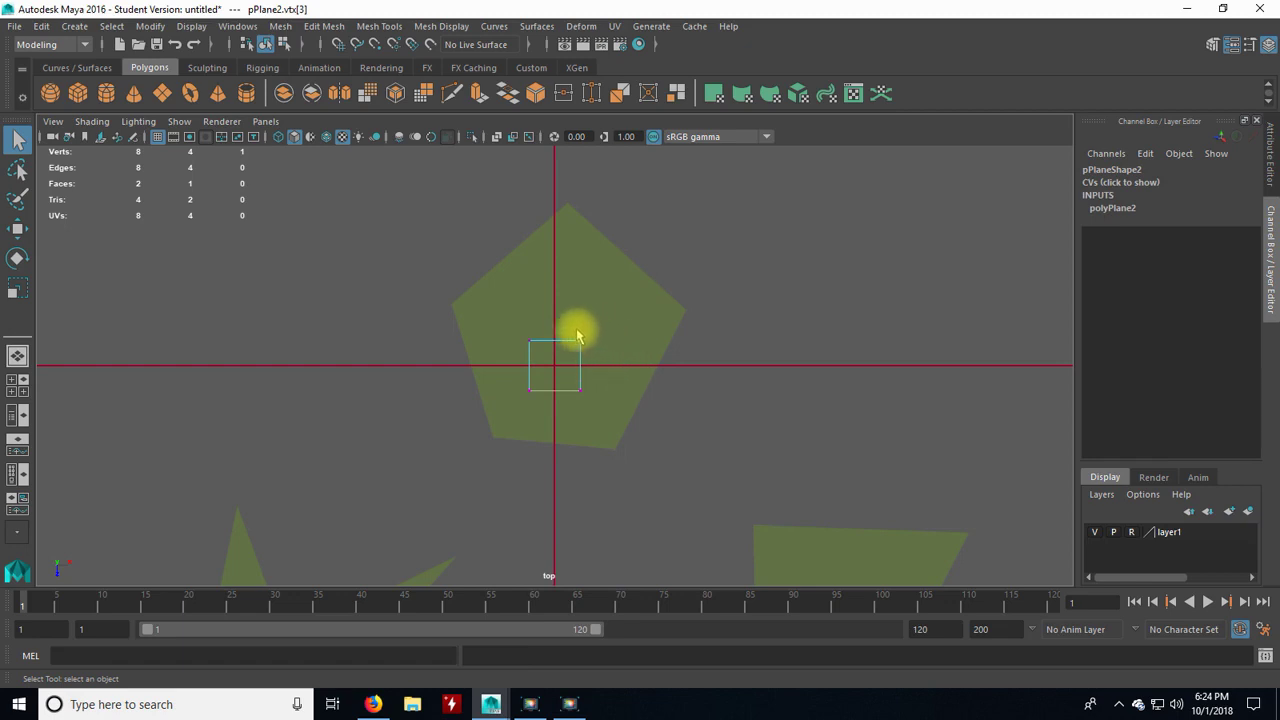
# - Move the plane's upper-right, upper-left and lower-left vertices onto the pentagon's top, left and lower-left corners
pyautogui.press('w')
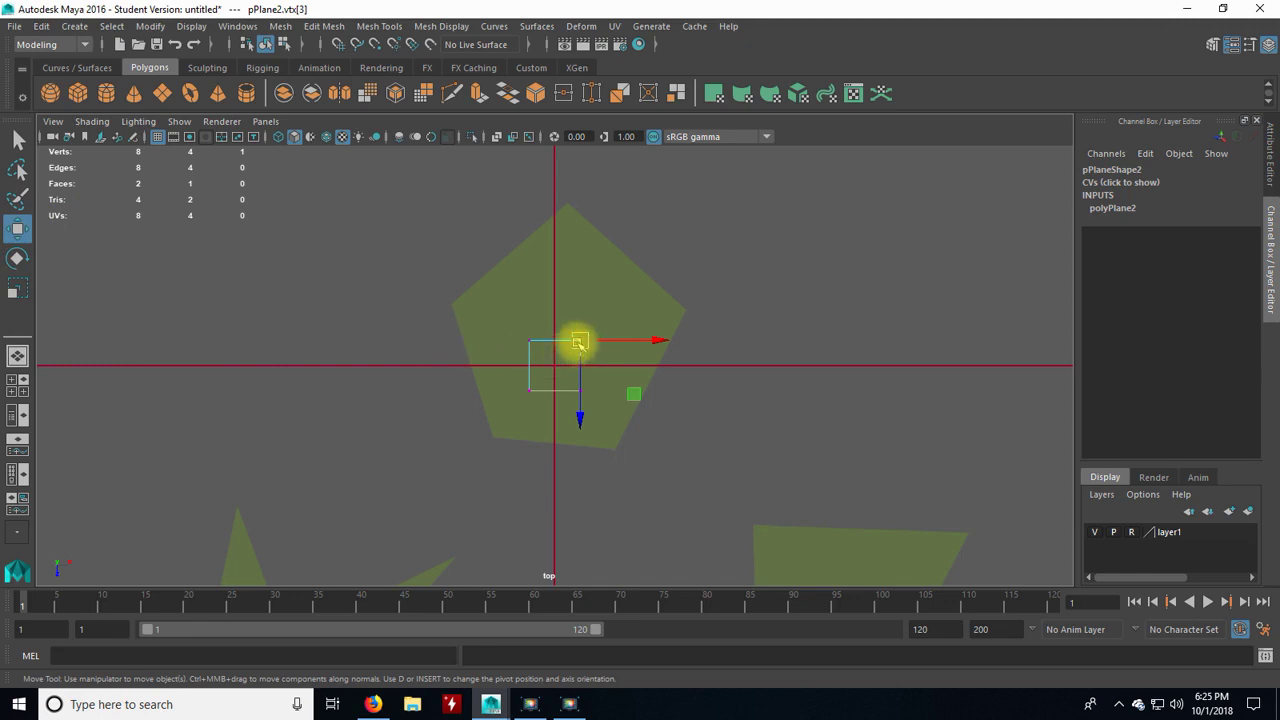
pyautogui.moveTo(580, 340); pyautogui.dragTo(568, 202)
pyautogui.moveTo(480, 306); pyautogui.dragTo(452, 308)
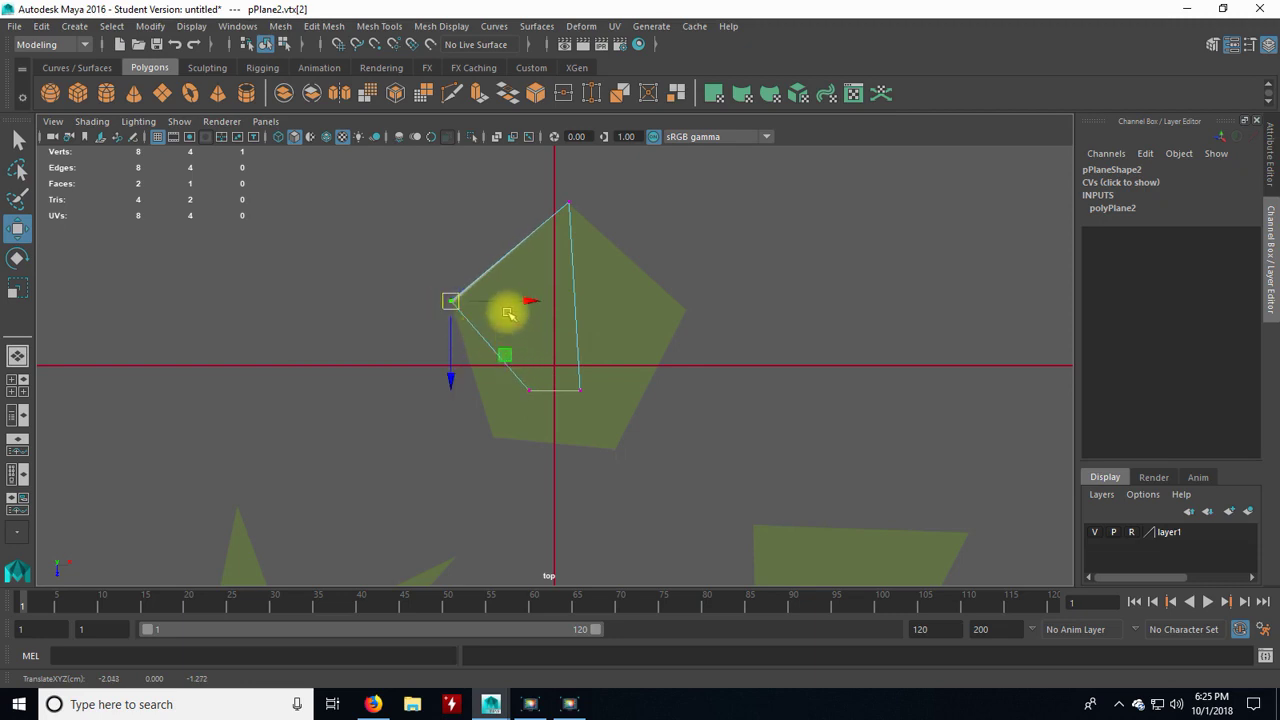
pyautogui.moveTo(495, 376); pyautogui.dragTo(492, 437)
# - Move the plane's remaining lower-right vertex onto the pentagon's lower-right corner
pyautogui.moveTo(552, 362); pyautogui.dragTo(601, 412)
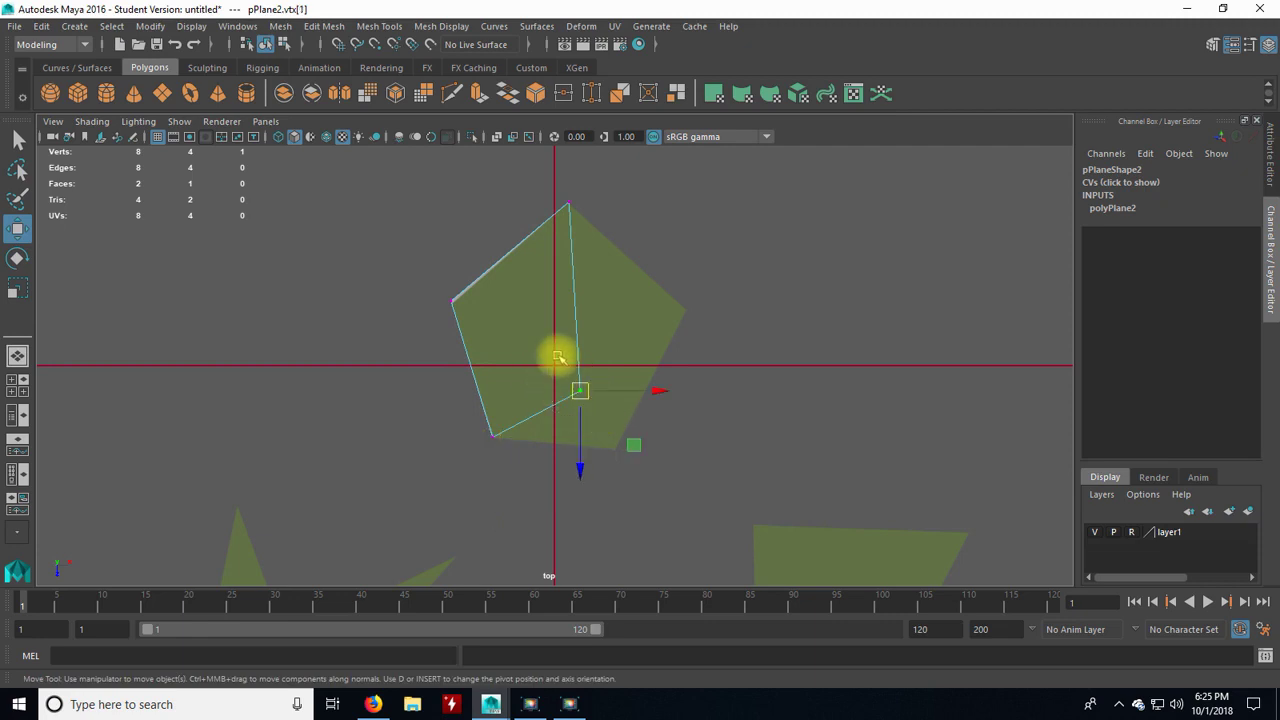
pyautogui.click(500, 433)
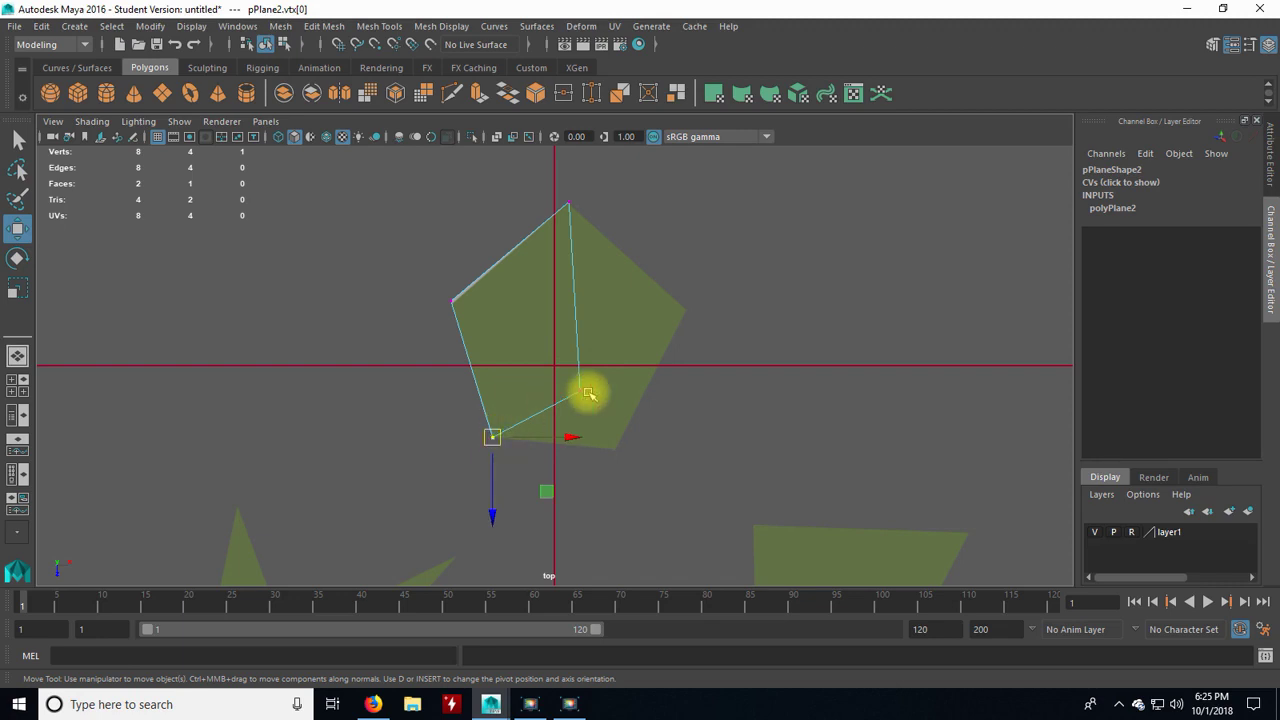
pyautogui.click(575, 383)
pyautogui.click(566, 223)
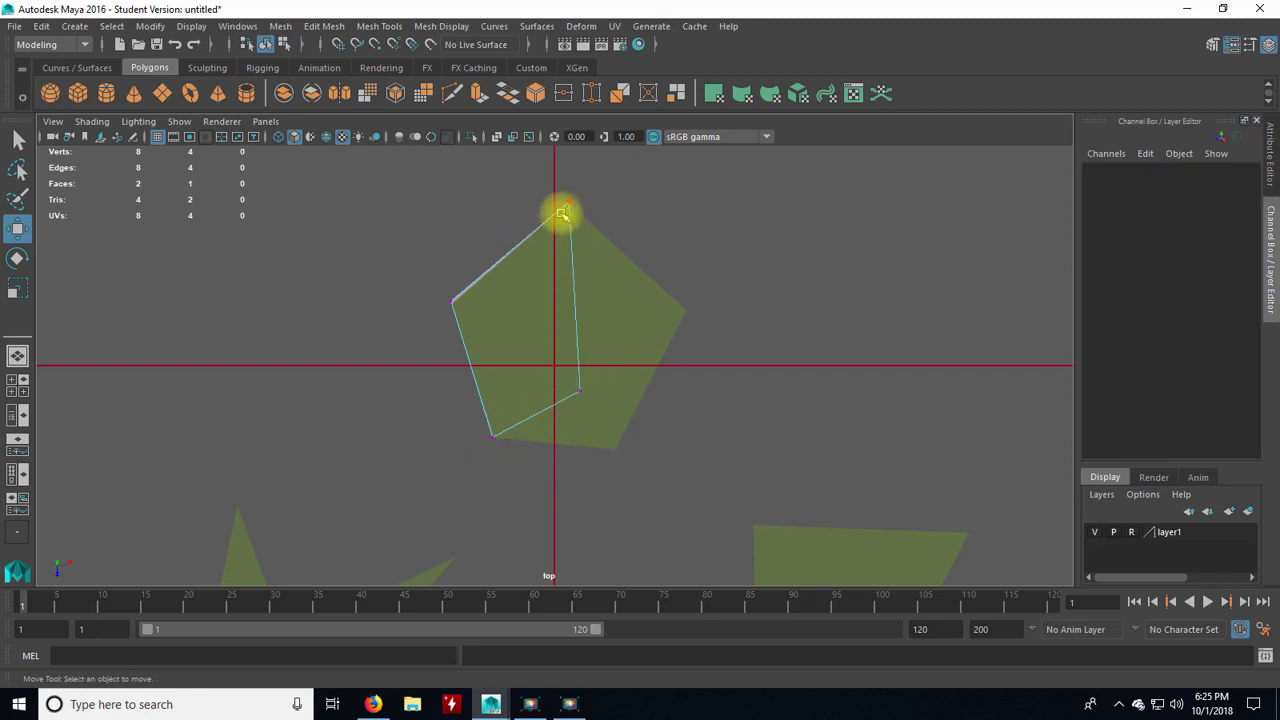
pyautogui.click(568, 204)
pyautogui.click(453, 299)
pyautogui.moveTo(557, 357); pyautogui.dragTo(612, 449)
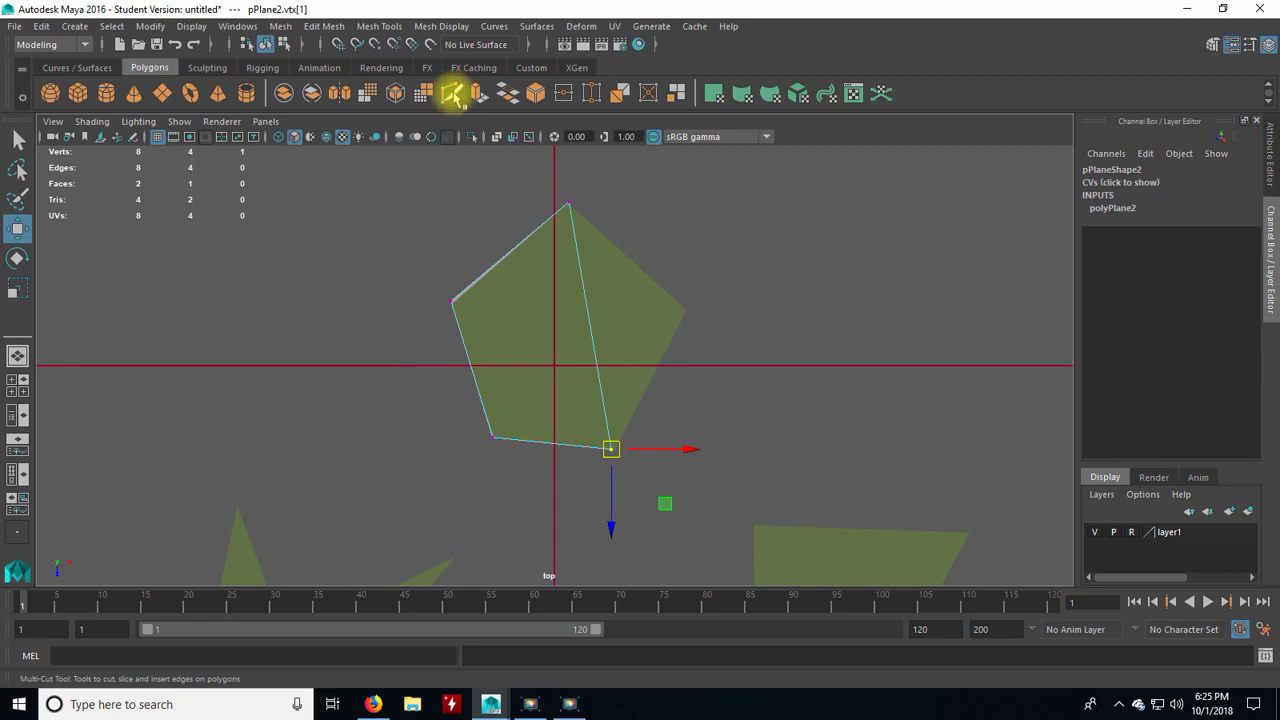
# - Add a vertex near the middle of the plane's right edge with Multi-Cut and move it onto the pentagon's right corner
pyautogui.click(453, 93)
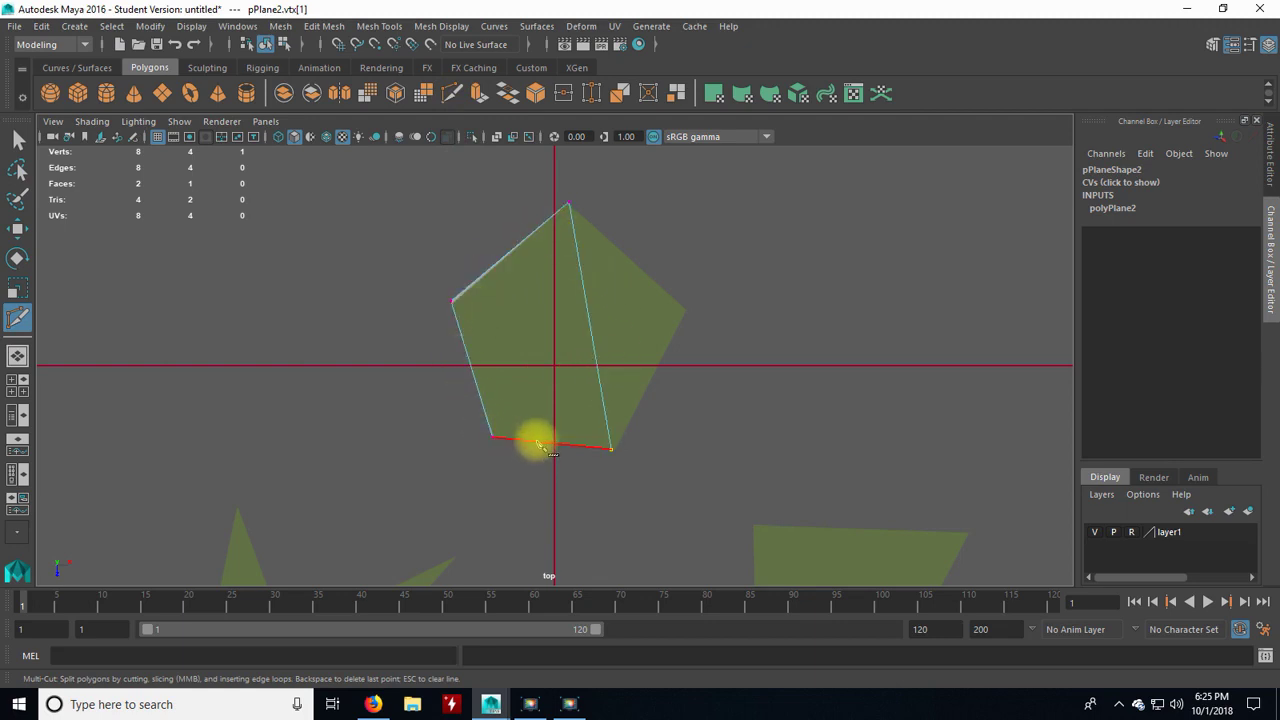
pyautogui.rightClick(625, 313)
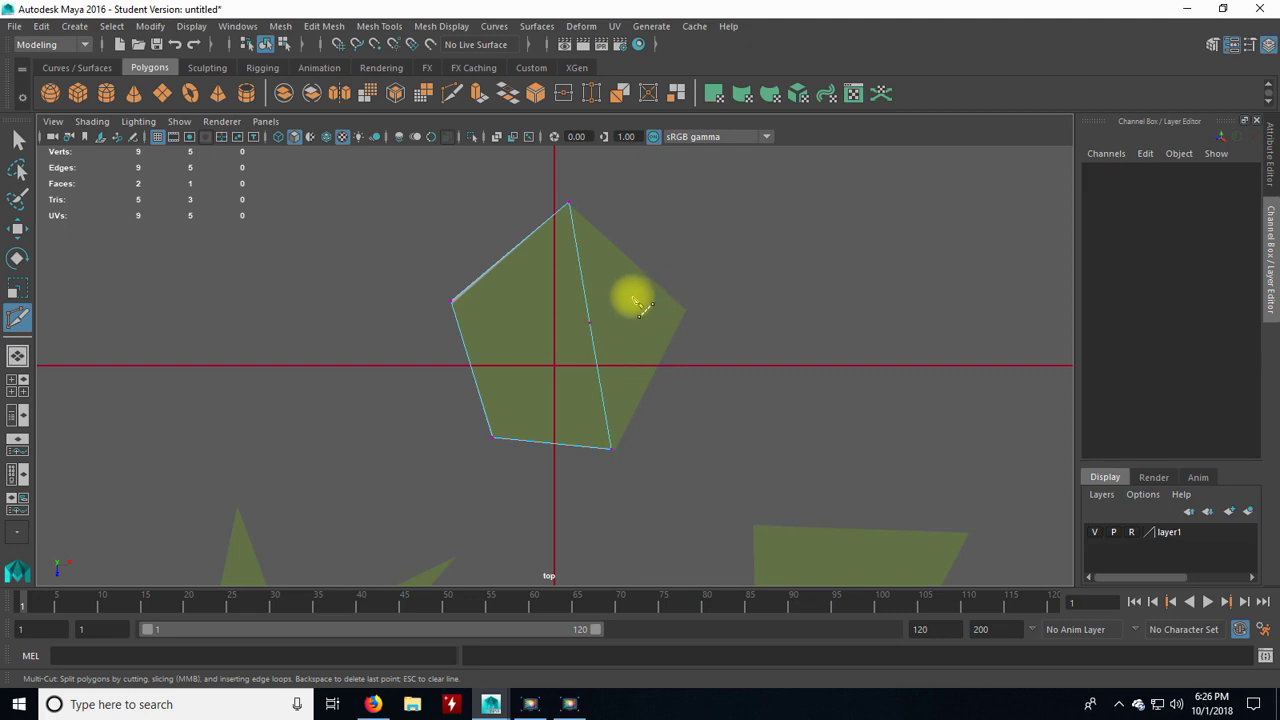
pyautogui.press('w')
pyautogui.moveTo(566, 297); pyautogui.dragTo(679, 306)
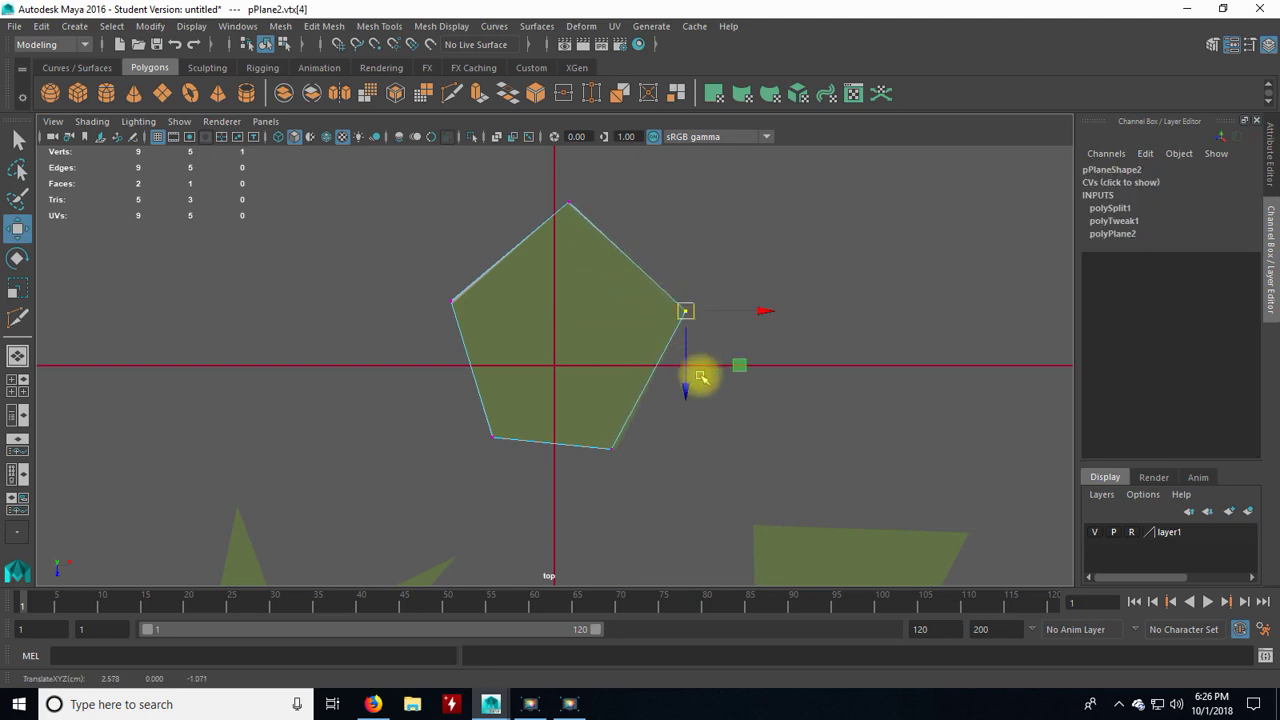
pyautogui.click(699, 455)
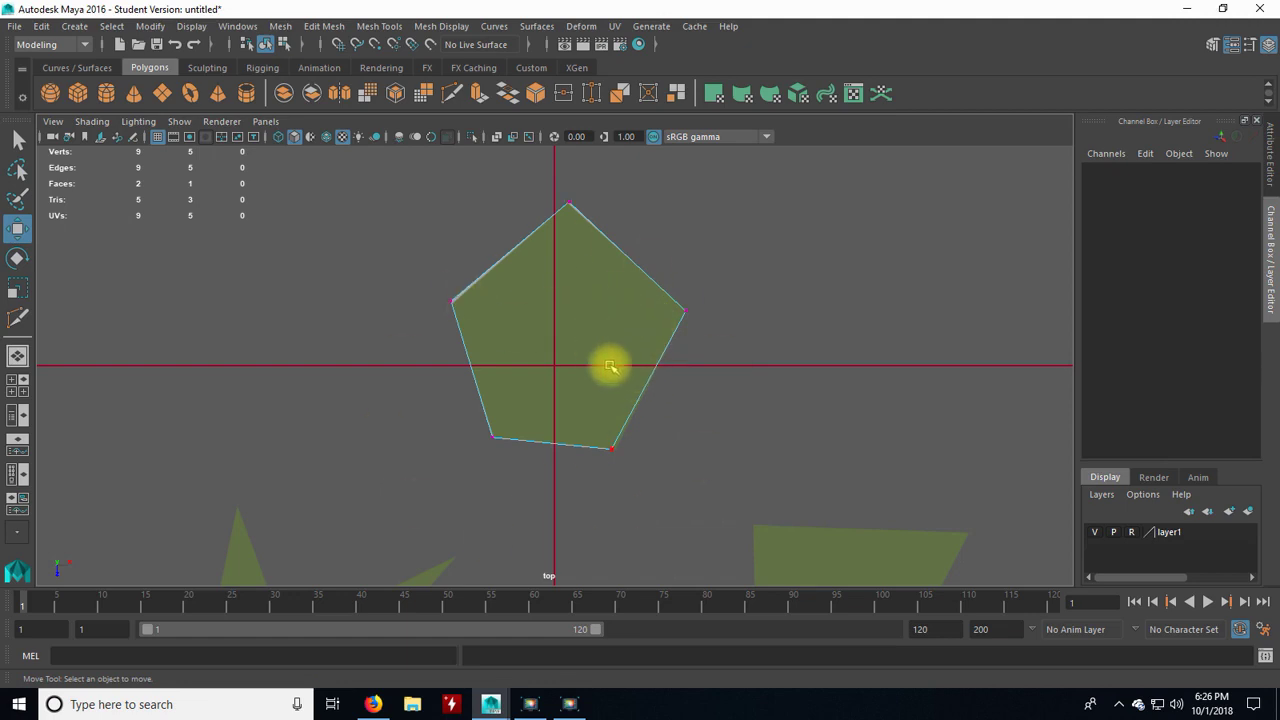
# - Create another polygon plane and move it over the parallelogram, to about X 5.744 and Z -7.231
pyautogui.click(161, 95)
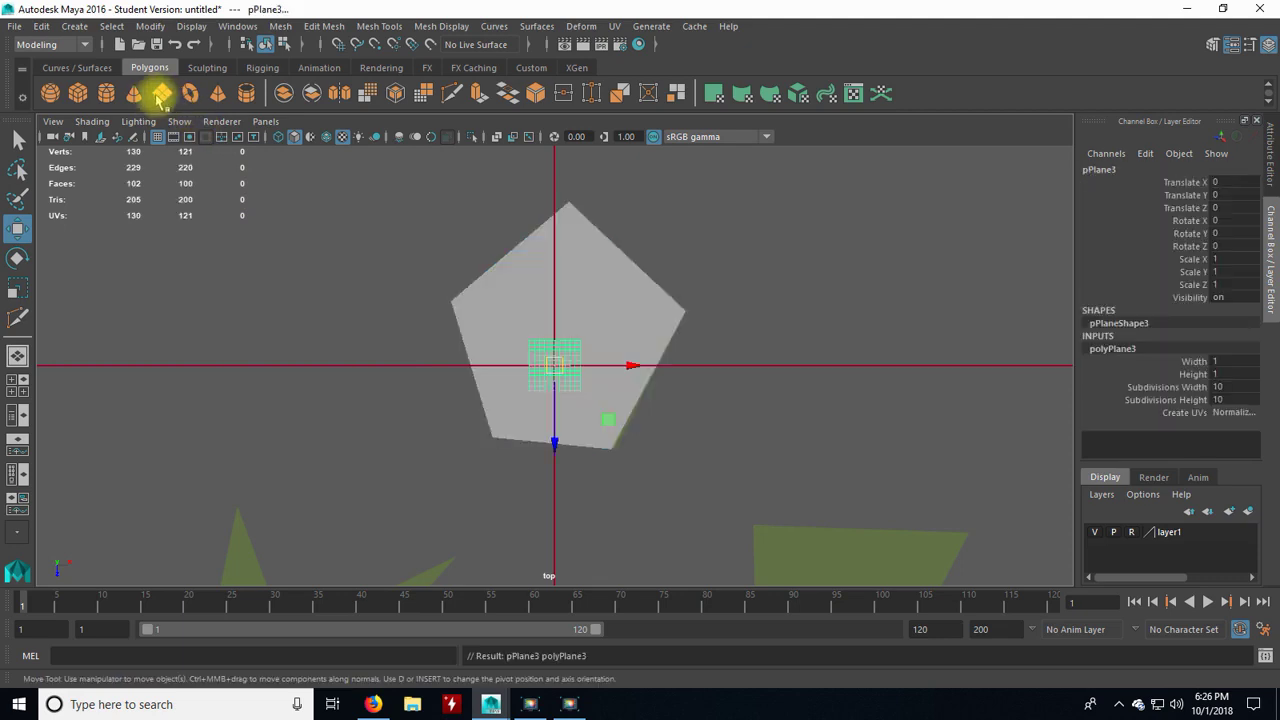
pyautogui.moveTo(550, 366); pyautogui.dragTo(785, 497)
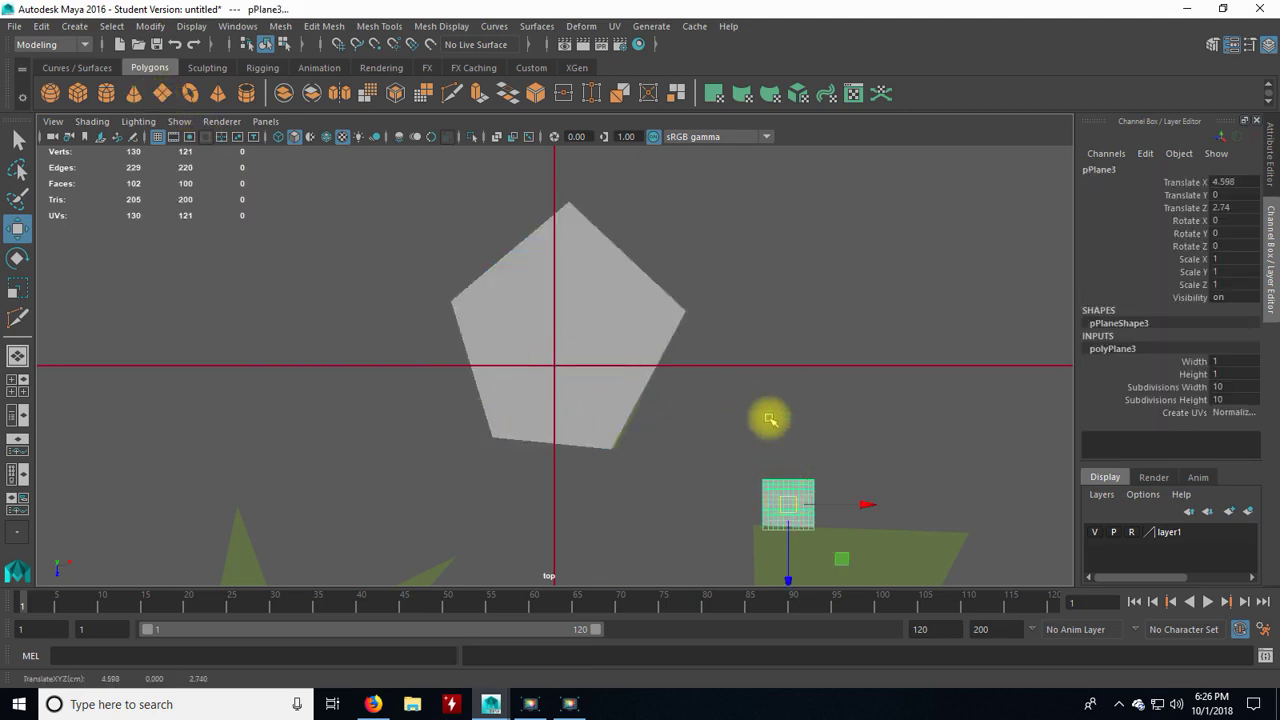
pyautogui.scroll(-5, 752, 410)
pyautogui.scroll(-3, 752, 410)
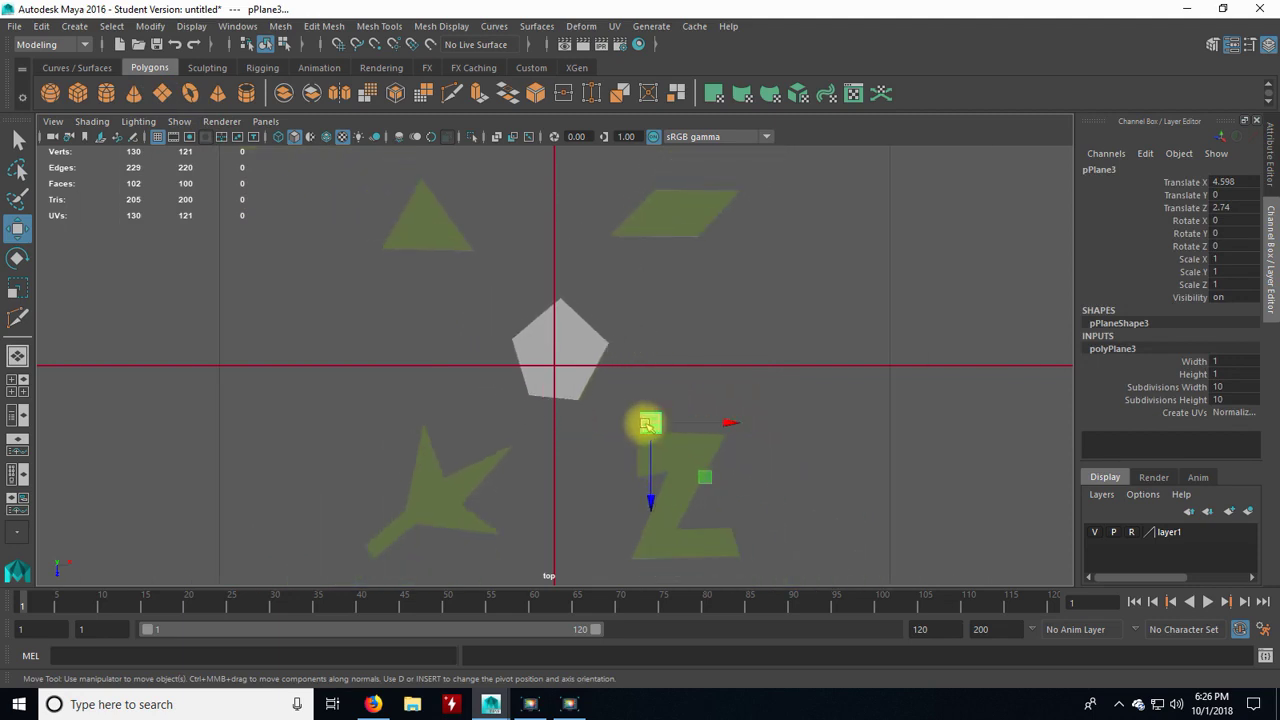
pyautogui.moveTo(651, 424); pyautogui.dragTo(677, 211)
pyautogui.keyDown('alt'); pyautogui.moveTo(817, 209); pyautogui.dragTo(665, 327, button='middle'); pyautogui.keyUp('alt')
pyautogui.scroll(1, 643, 377)
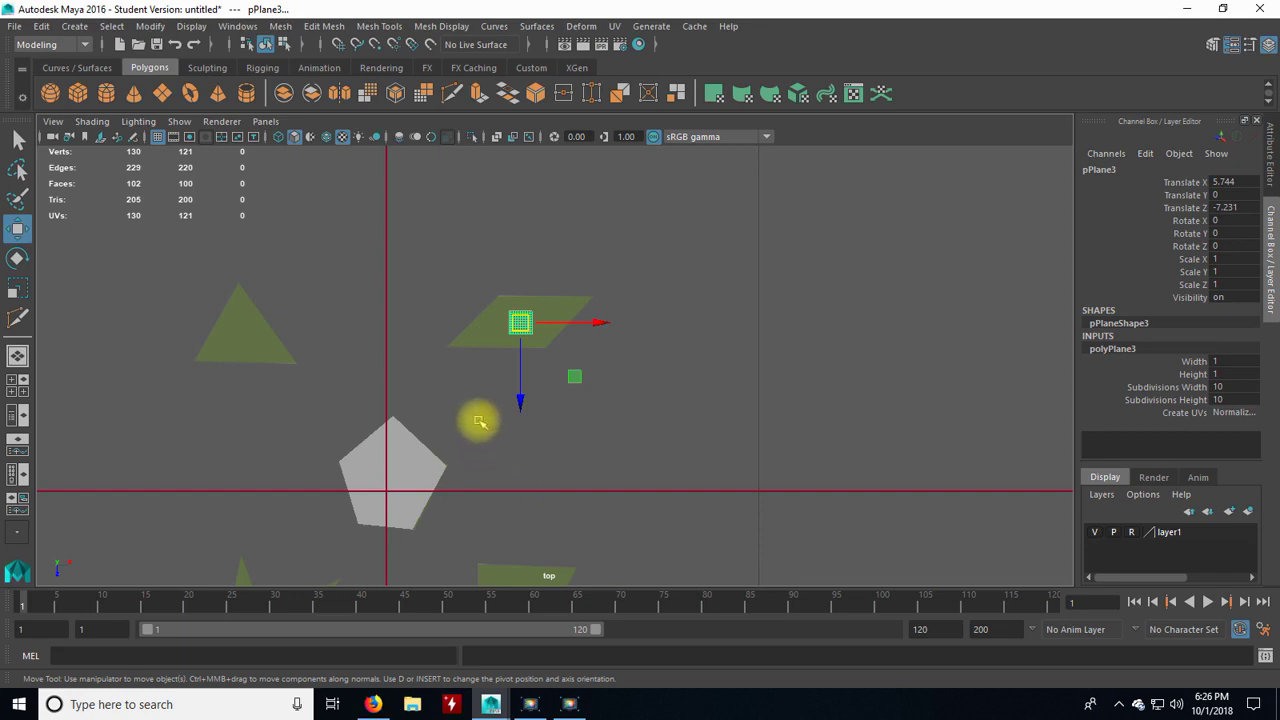
pyautogui.keyDown('alt'); pyautogui.moveTo(477, 420); pyautogui.dragTo(511, 443, button='middle'); pyautogui.keyUp('alt')
pyautogui.keyDown('alt'); pyautogui.moveTo(514, 366); pyautogui.dragTo(512, 412, button='middle'); pyautogui.keyUp('alt')
pyautogui.scroll(6, 512, 412)
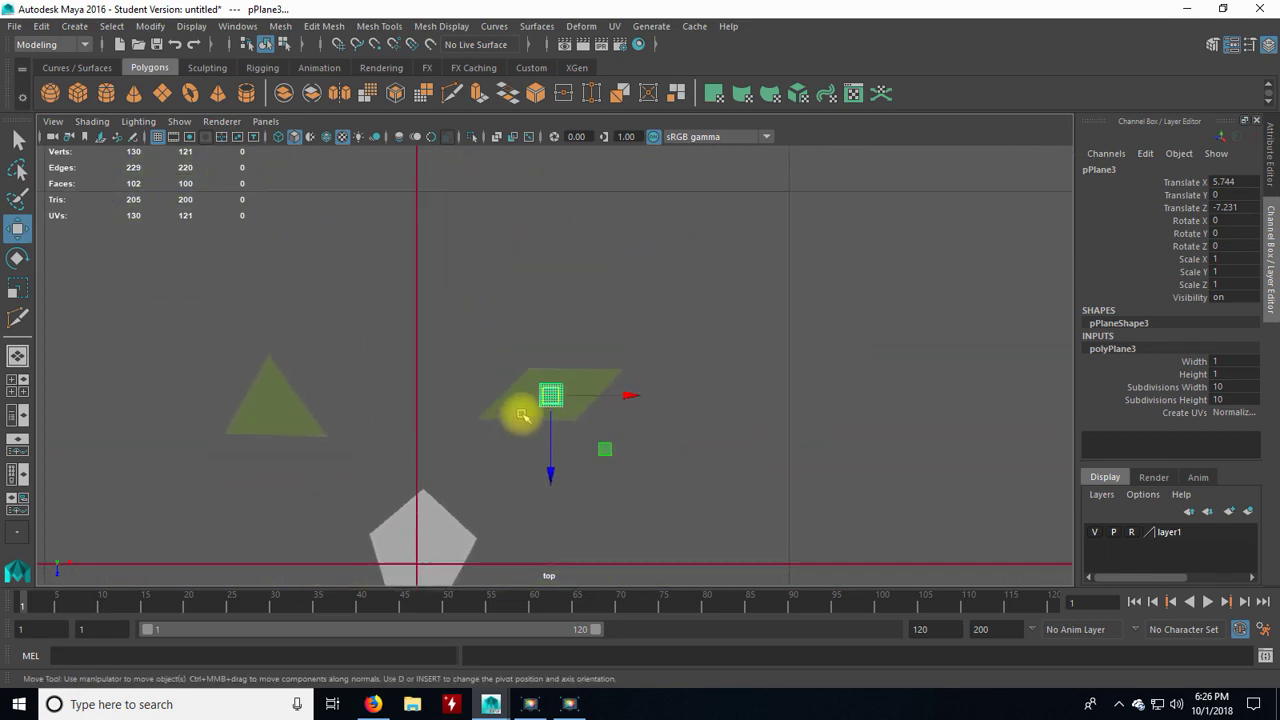
pyautogui.keyDown('alt'); pyautogui.moveTo(483, 396); pyautogui.dragTo(486, 309, button='middle'); pyautogui.keyUp('alt')
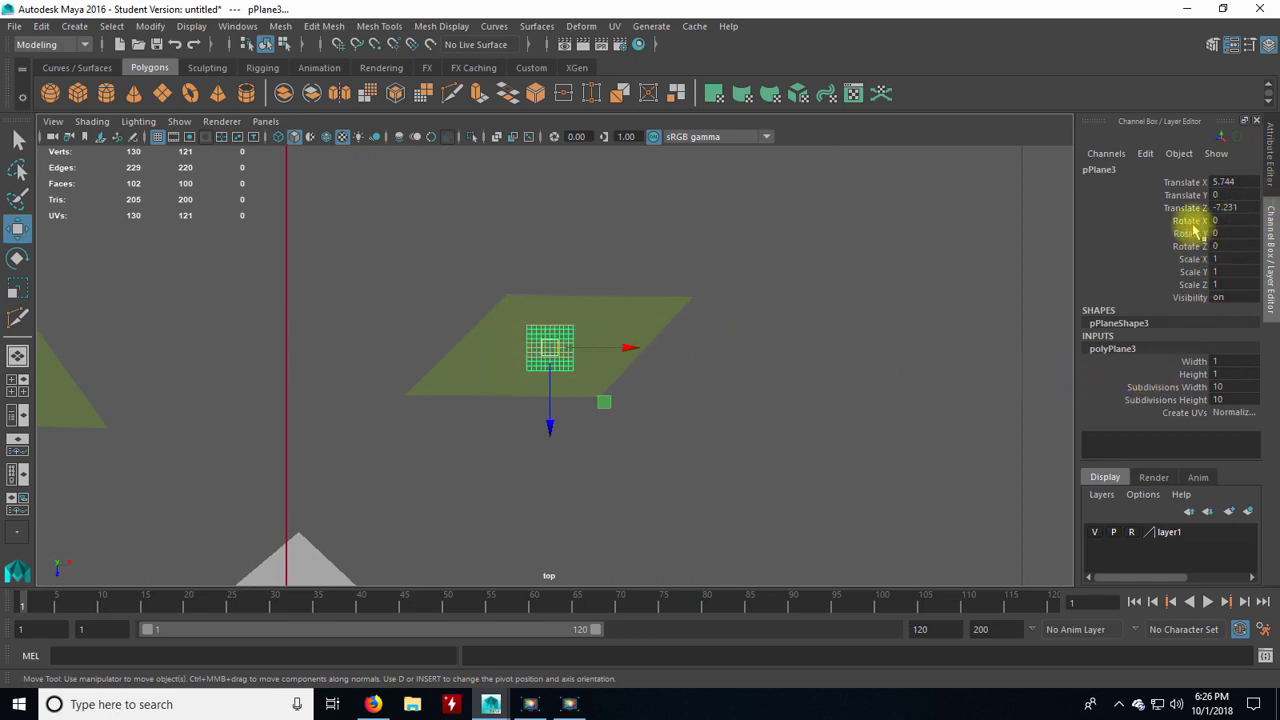
# - Bring back the Channel Box and set the new plane's Subdivisions Width and Subdivisions Height to 1
pyautogui.click(1265, 46)
pyautogui.click(1265, 46)
pyautogui.click(1265, 46)
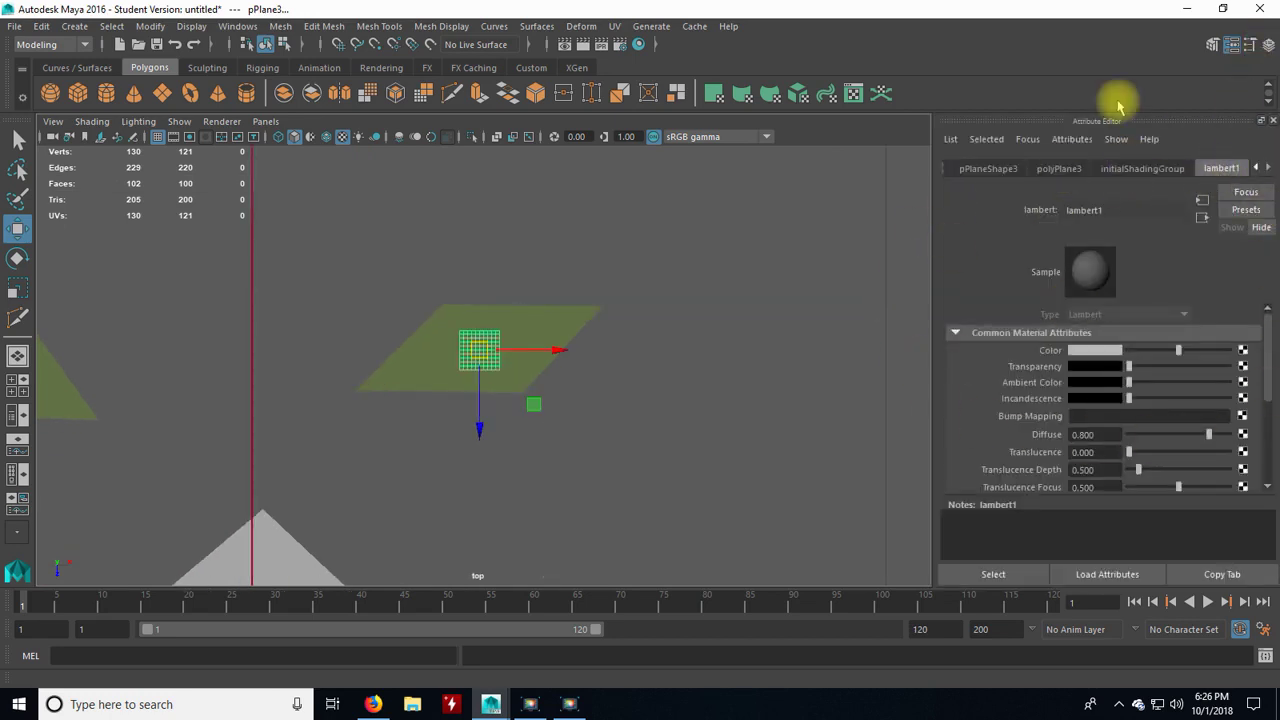
pyautogui.click(1269, 45)
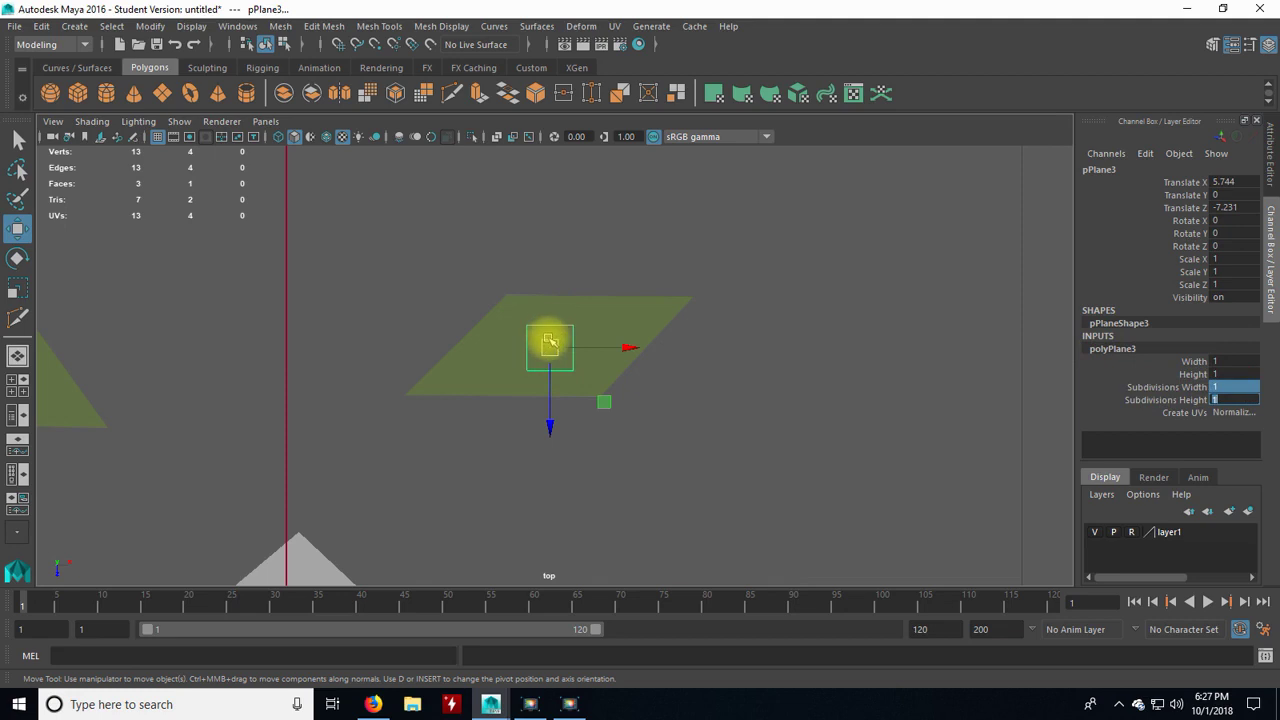
# - In Vertex mode, move the plane's four vertices onto the corners of the parallelogram and deselect
pyautogui.moveTo(550, 259); pyautogui.dragTo(490, 260, button='right')
pyautogui.moveTo(551, 303); pyautogui.dragTo(686, 298)
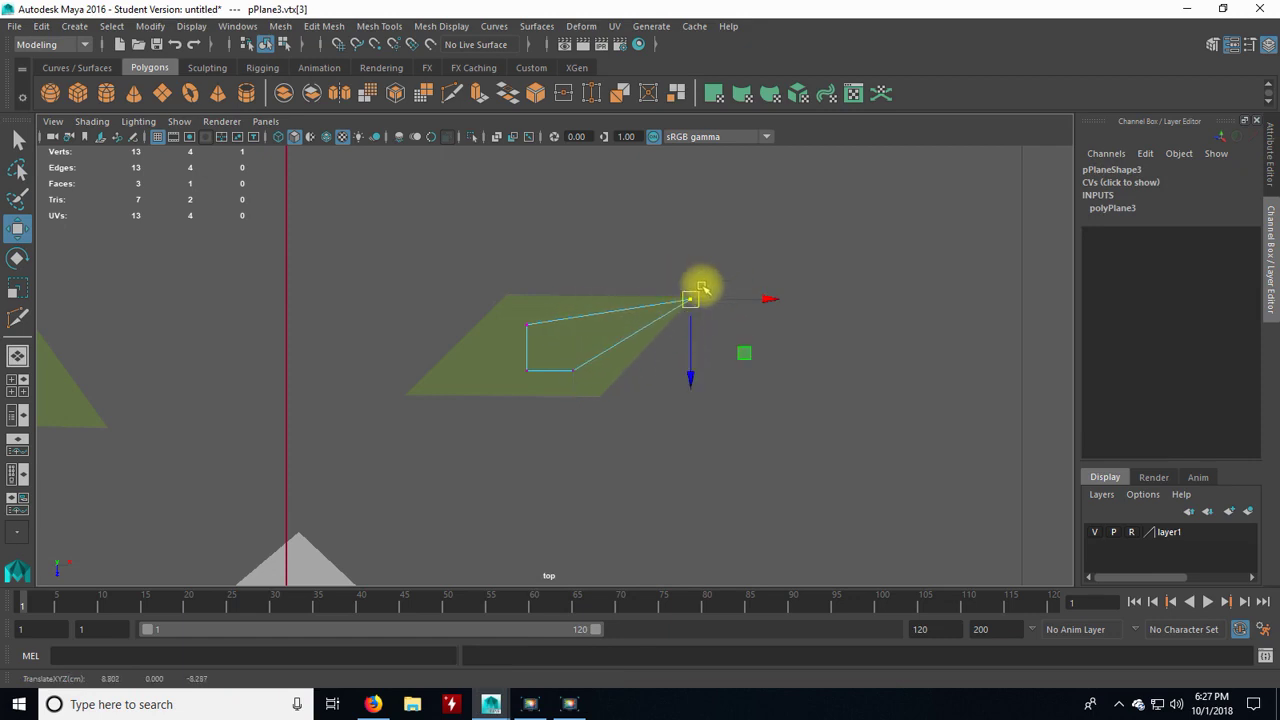
pyautogui.moveTo(508, 297)
pyautogui.mouseDown()
pyautogui.moveTo(543, 343)
pyautogui.moveTo(507, 297)
pyautogui.mouseUp()
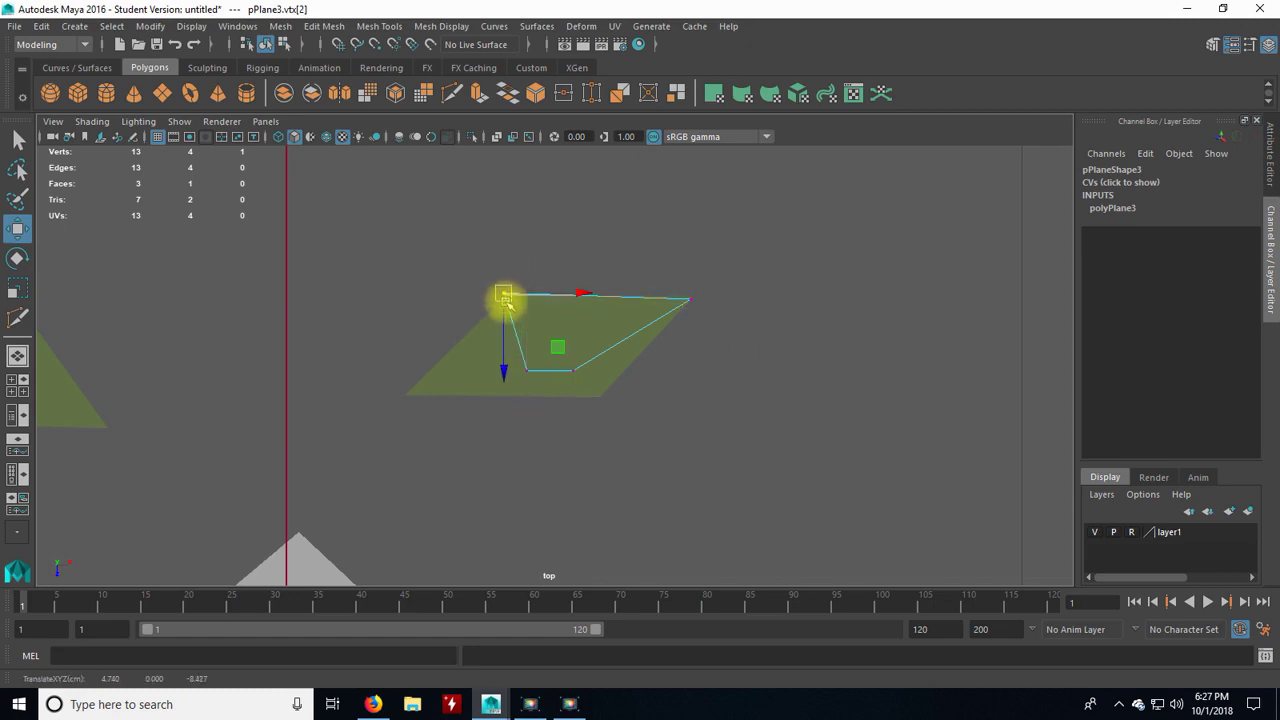
pyautogui.click(529, 370)
pyautogui.moveTo(532, 369); pyautogui.dragTo(411, 395)
pyautogui.moveTo(517, 335); pyautogui.dragTo(583, 403)
pyautogui.moveTo(570, 368); pyautogui.dragTo(589, 388)
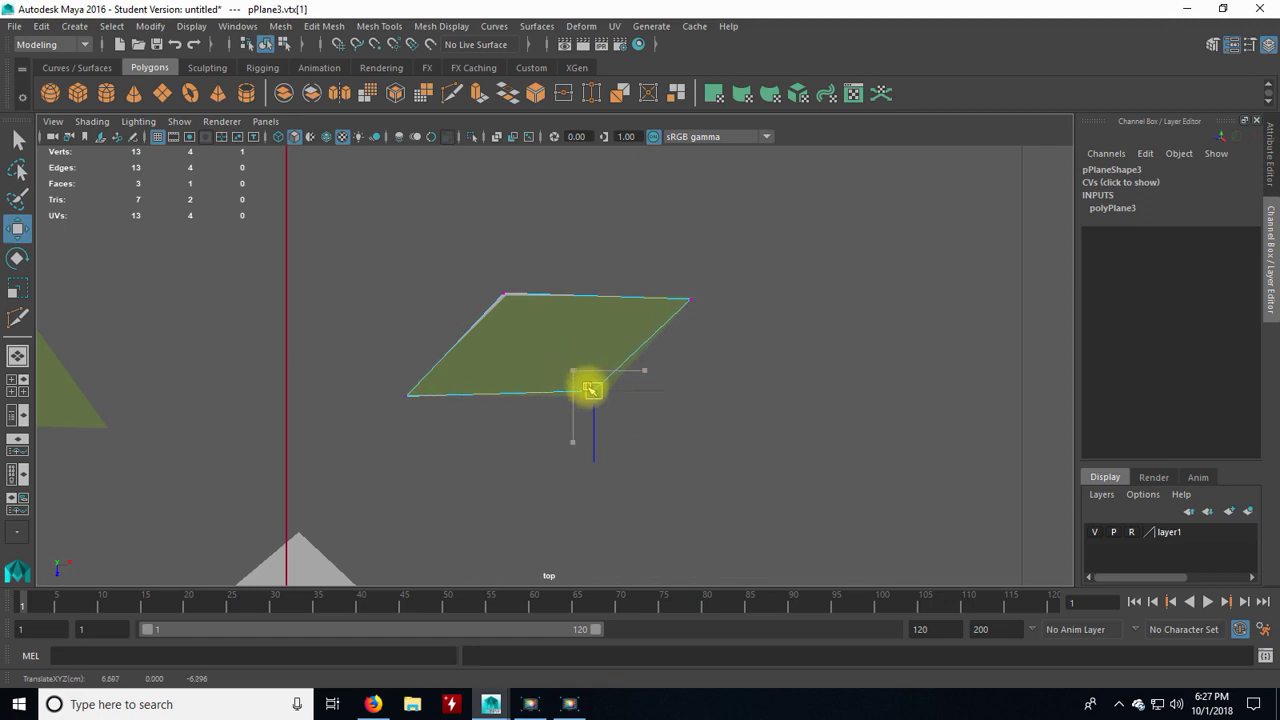
pyautogui.click(522, 453)
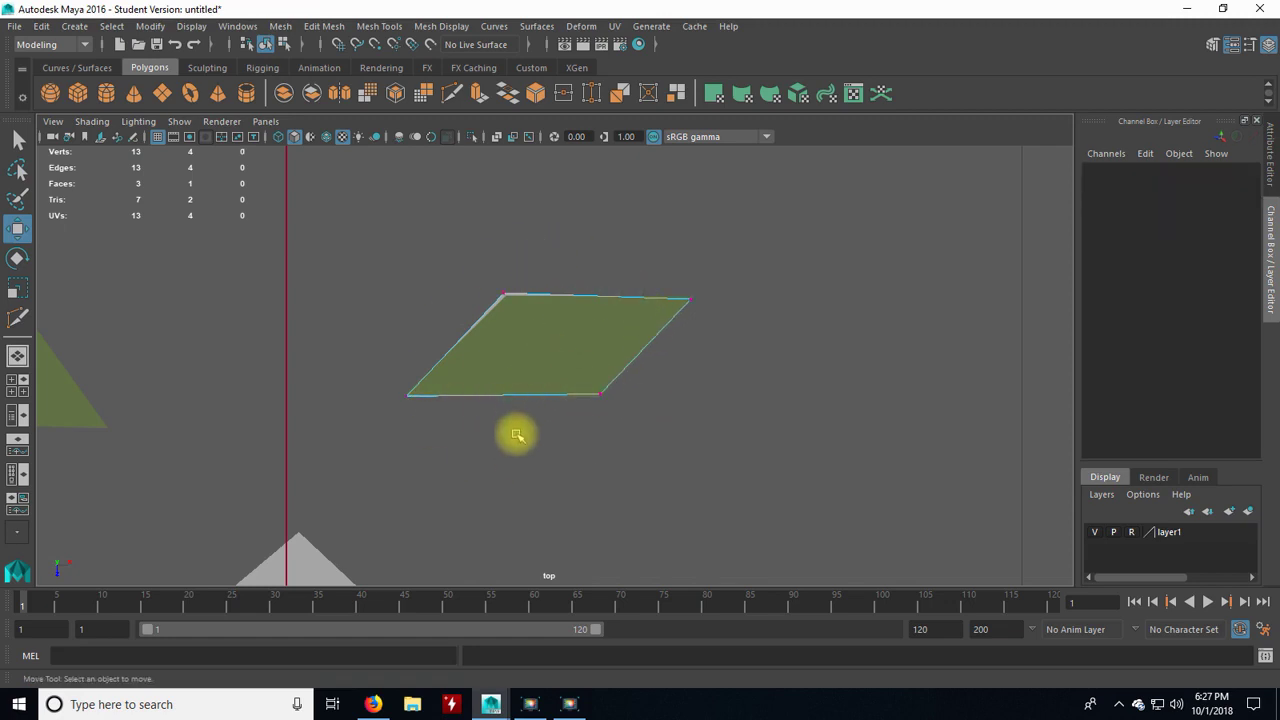
# - Create a polygon plane, position it over the triangle, and set its Subdivisions Width and Subdivisions Height to 1
pyautogui.click(160, 95)
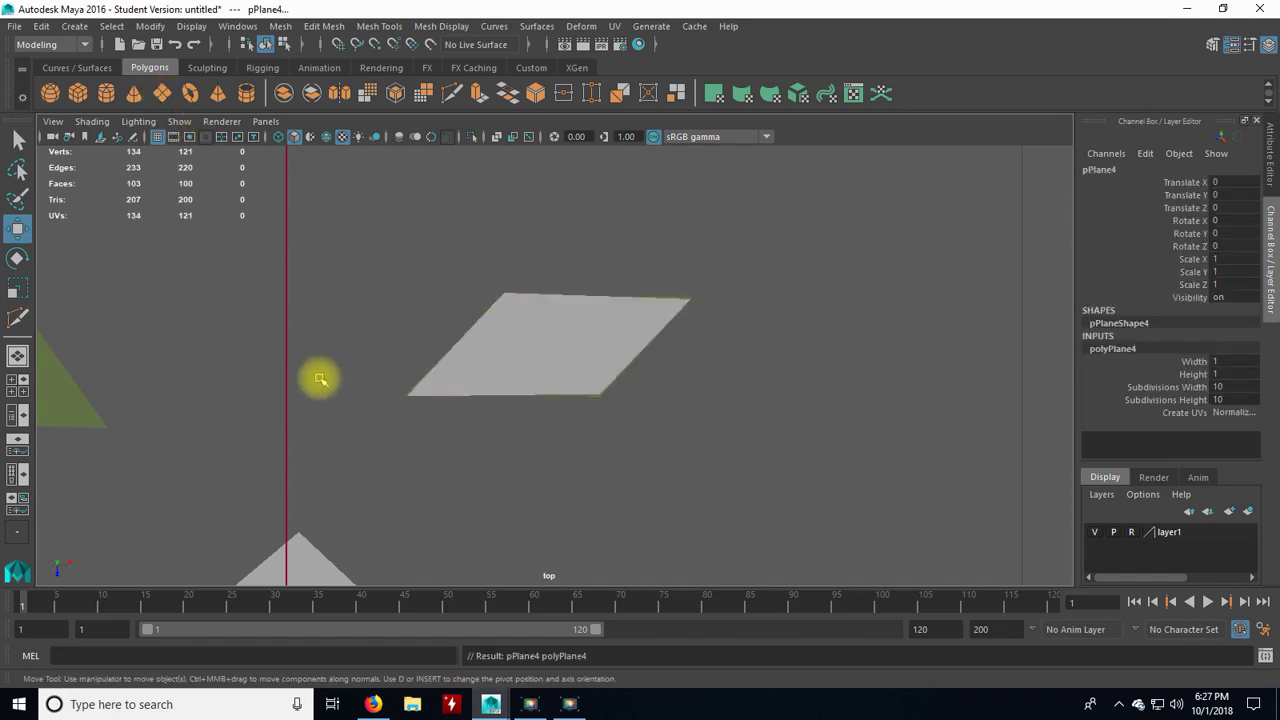
pyautogui.scroll(-3, 314, 374)
pyautogui.moveTo(397, 555); pyautogui.dragTo(232, 371)
pyautogui.keyDown('alt'); pyautogui.moveTo(301, 306); pyautogui.dragTo(577, 286, button='middle'); pyautogui.keyUp('alt')
pyautogui.scroll(5, 583, 391)
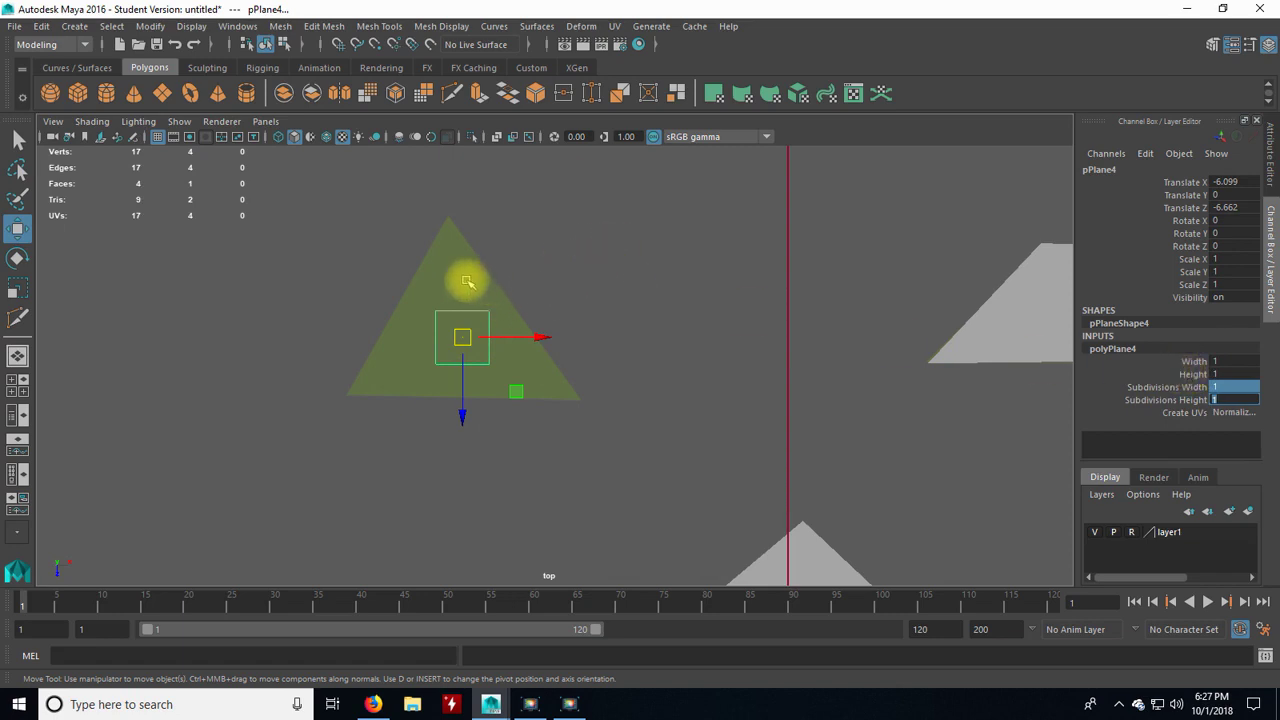
pyautogui.moveTo(470, 331); pyautogui.dragTo(459, 334)
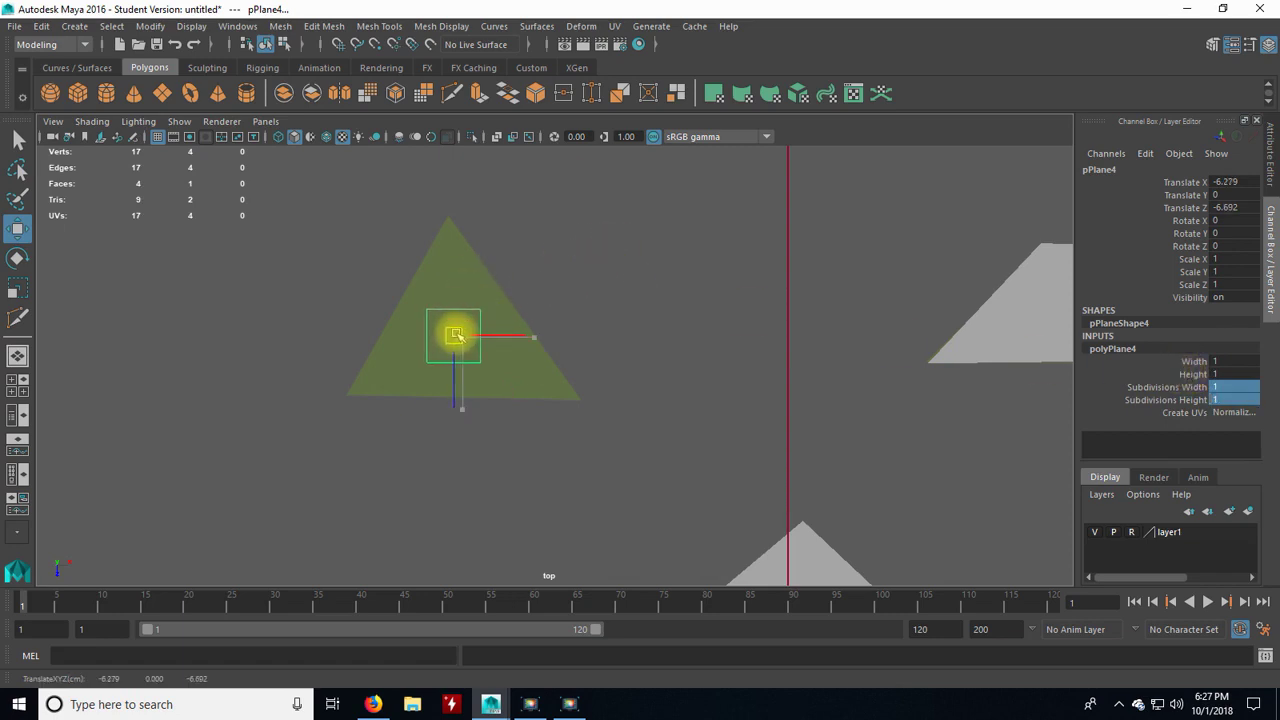
# - Move three of the plane's vertices onto the triangle's corners and delete the leftover upper-right vertex
pyautogui.moveTo(469, 259); pyautogui.dragTo(398, 257, button='right')
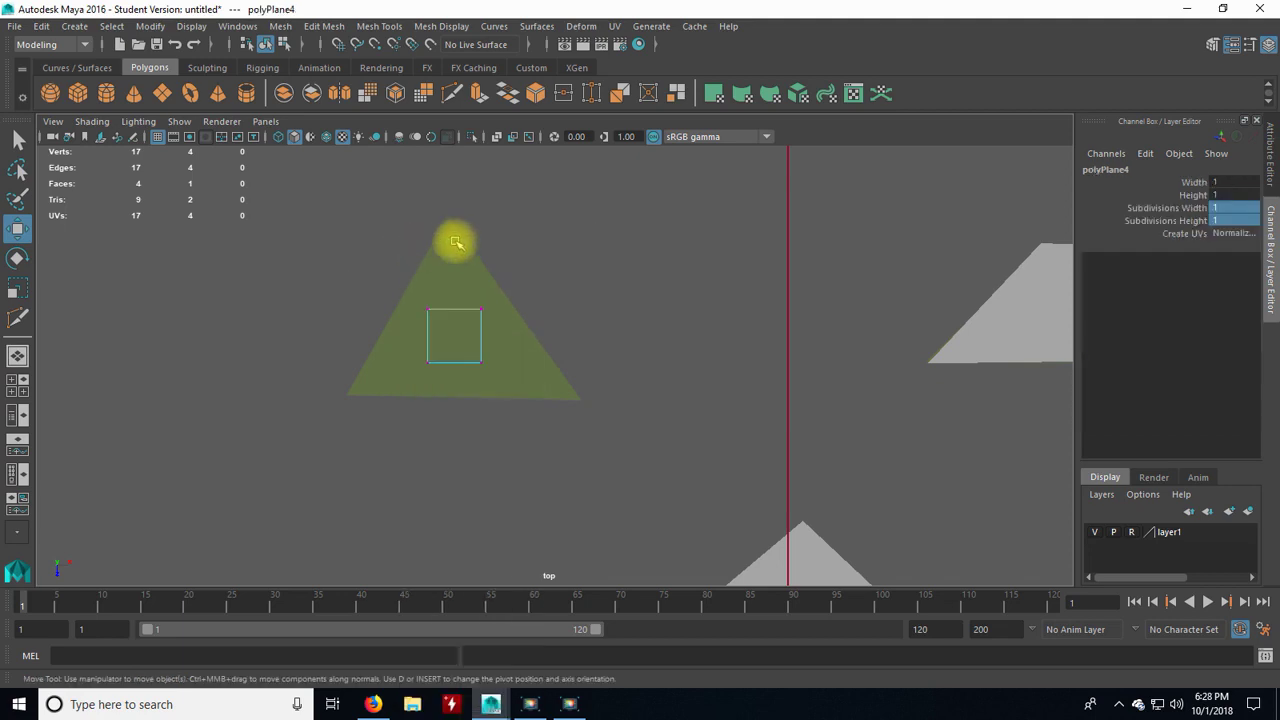
pyautogui.click(434, 314)
pyautogui.moveTo(434, 314); pyautogui.dragTo(447, 218)
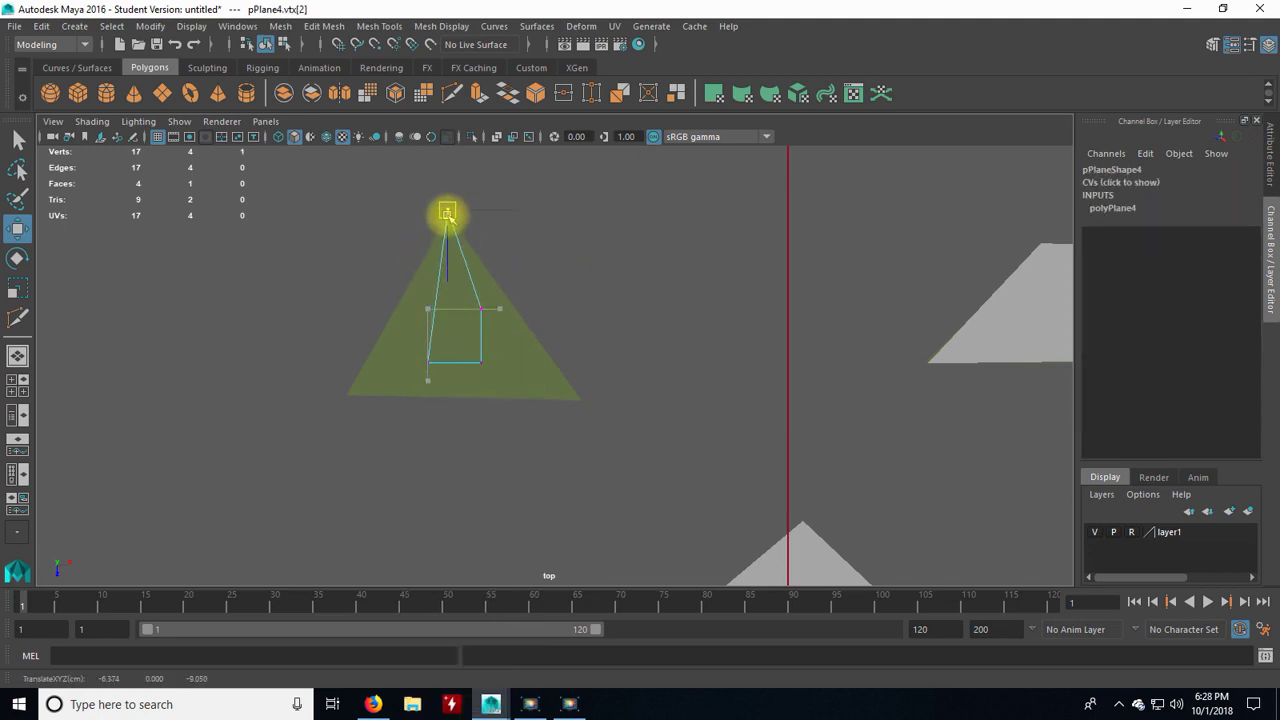
pyautogui.click(428, 362)
pyautogui.moveTo(432, 365); pyautogui.dragTo(350, 393)
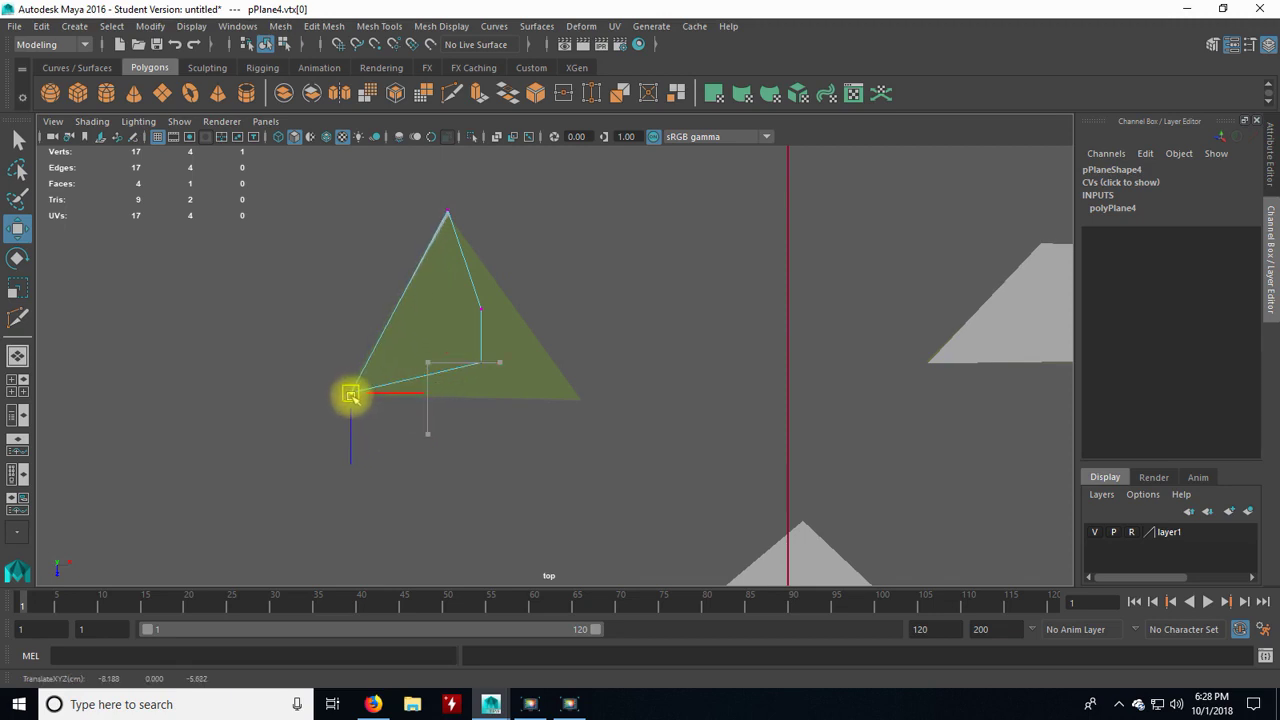
pyautogui.moveTo(483, 362); pyautogui.dragTo(578, 398)
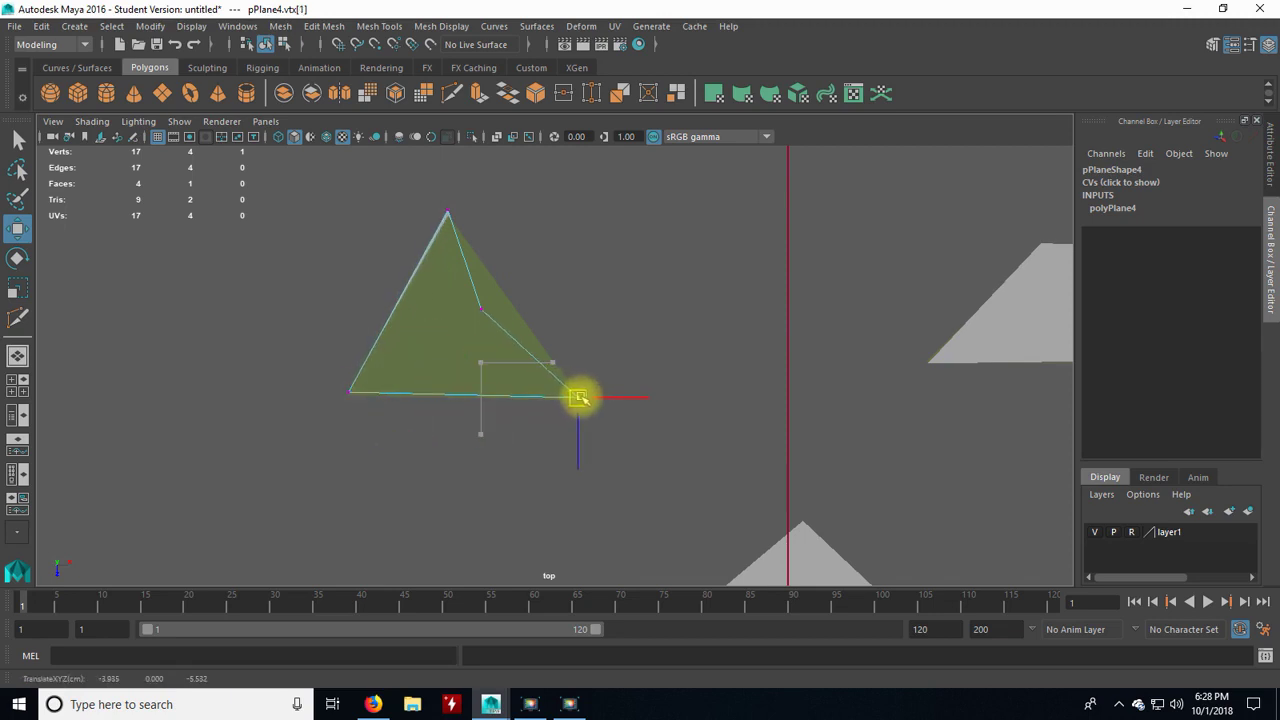
pyautogui.click(481, 309)
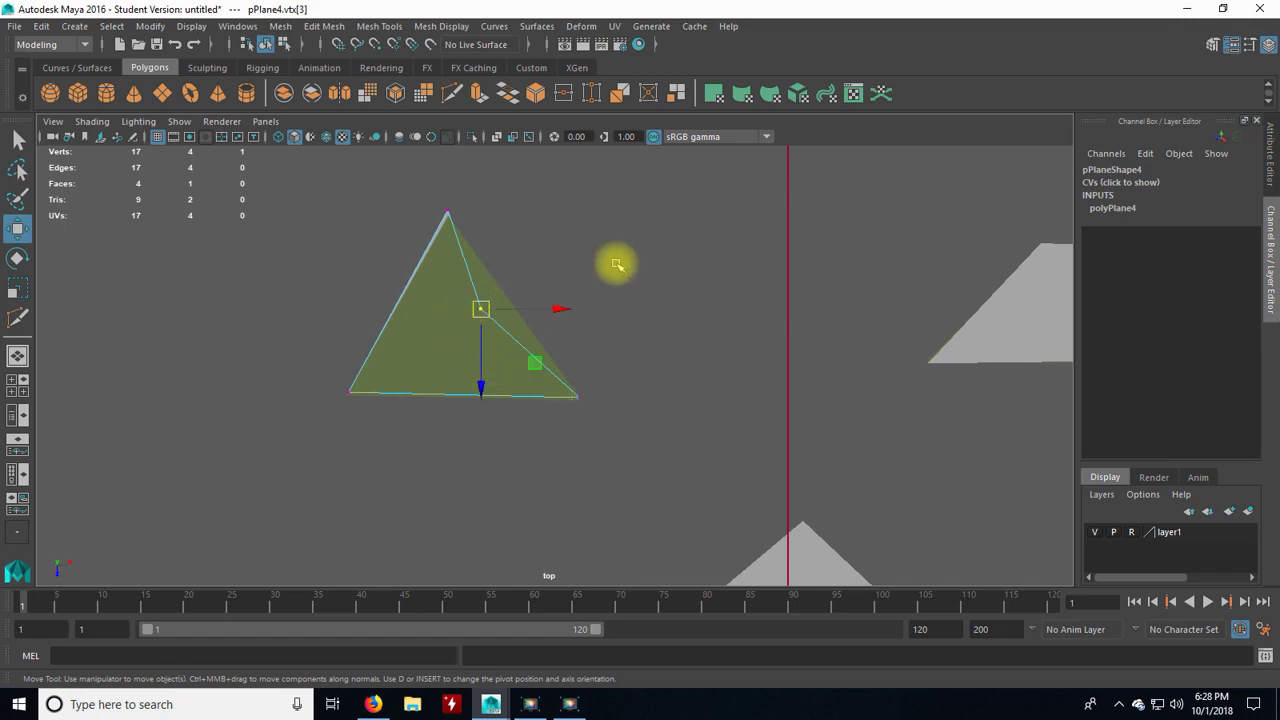
pyautogui.press('Delete')
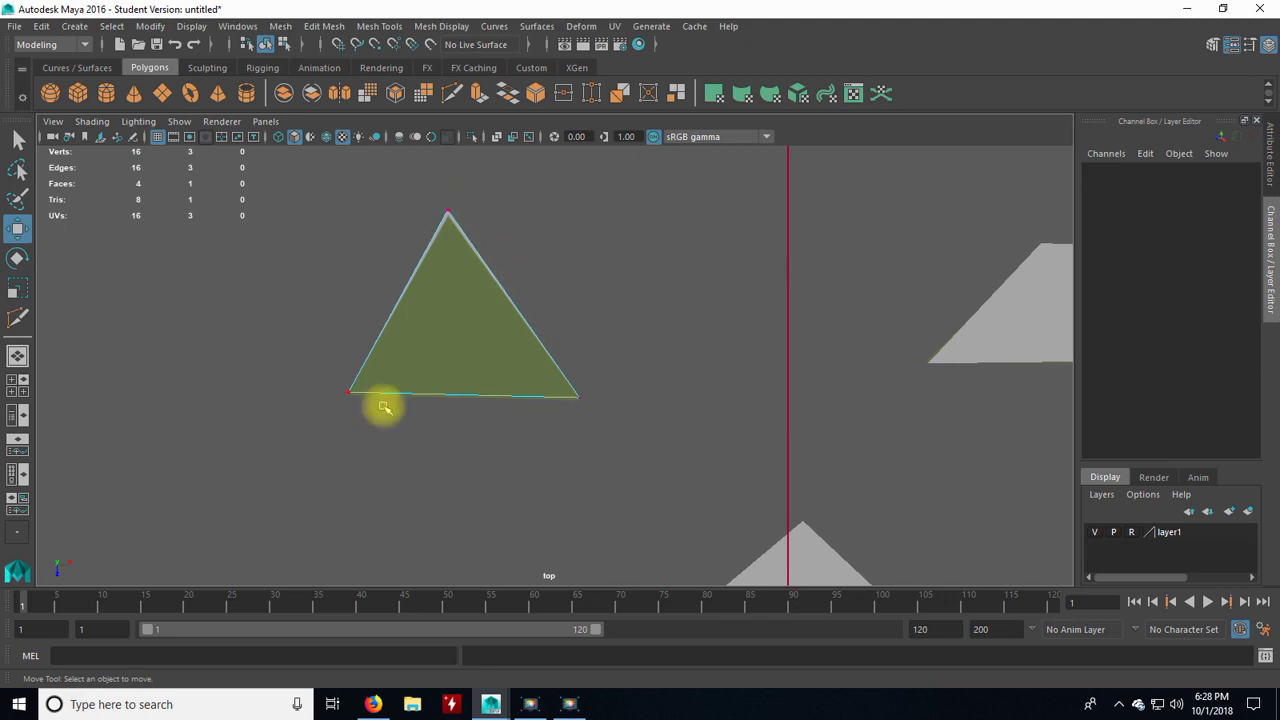
# - Create a polygon plane, position it over the Z shape, and set its Subdivisions Width and Subdivisions Height to 1
pyautogui.click(454, 344)
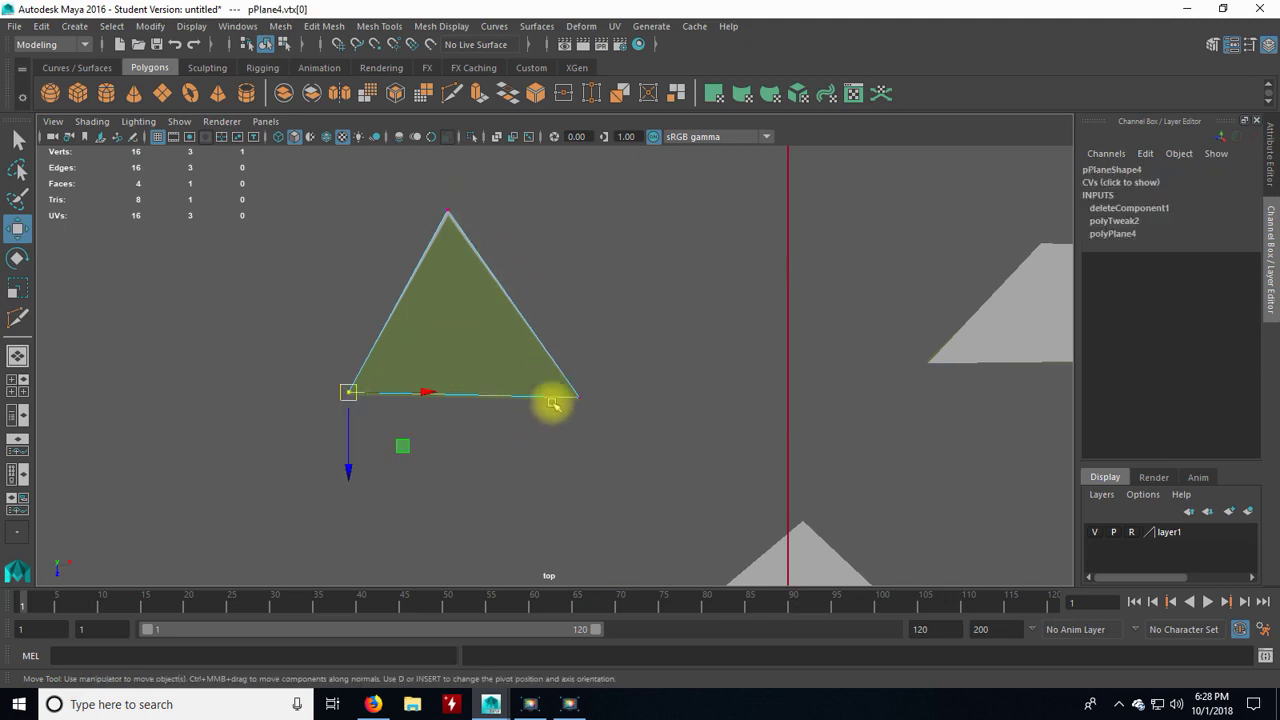
pyautogui.keyDown('alt'); pyautogui.moveTo(824, 475); pyautogui.dragTo(730, 346, button='middle'); pyautogui.keyUp('alt')
pyautogui.scroll(-2, 729, 345)
pyautogui.scroll(-3, 730, 346)
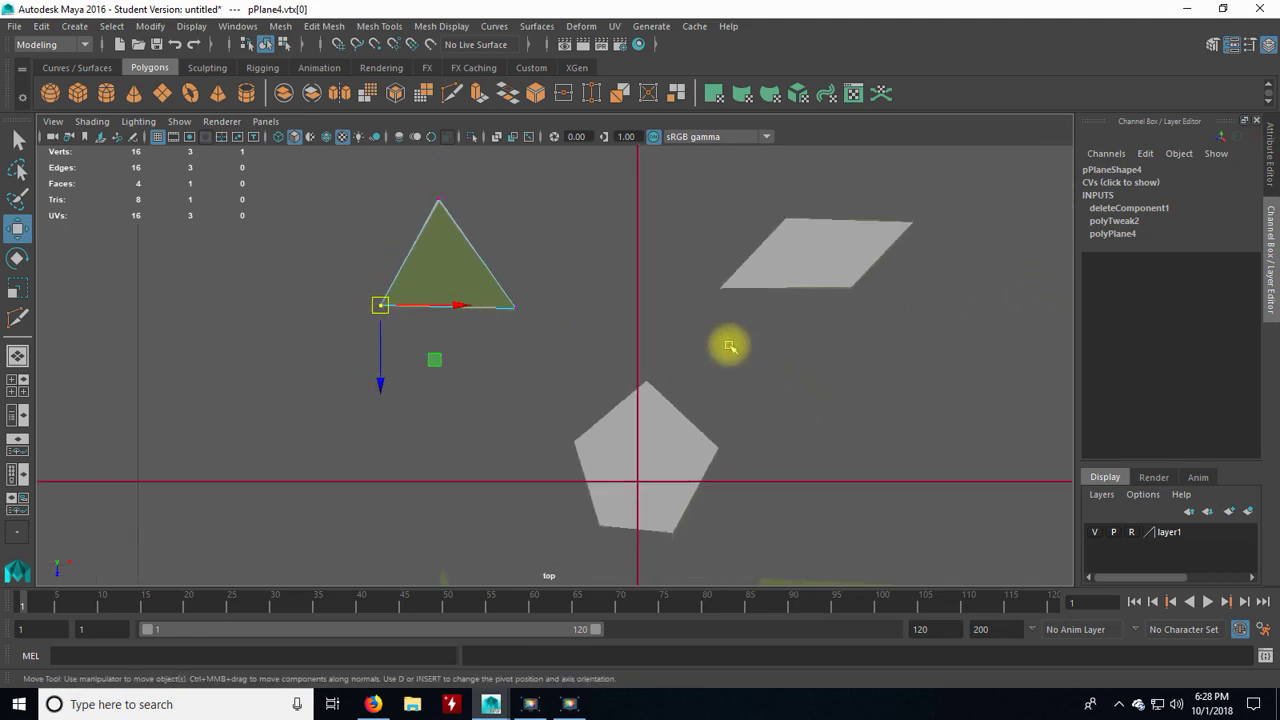
pyautogui.keyDown('alt'); pyautogui.moveTo(729, 454); pyautogui.dragTo(713, 217, button='middle'); pyautogui.keyUp('alt')
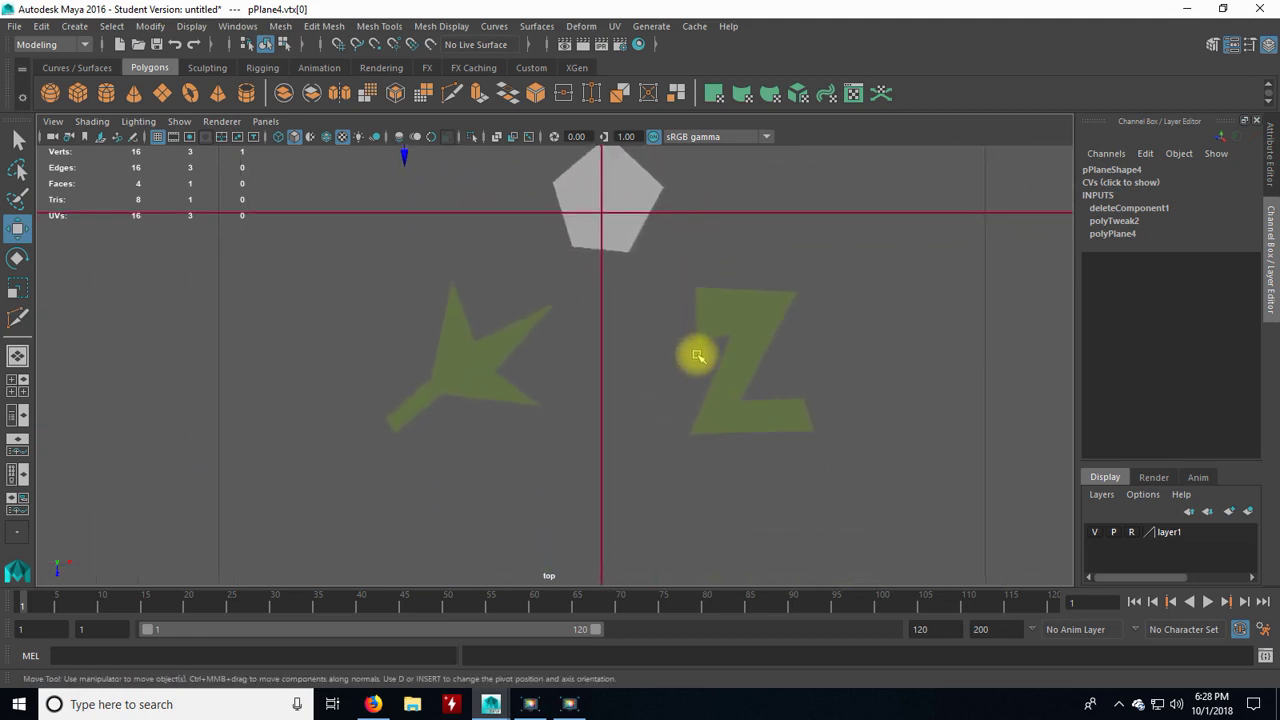
pyautogui.scroll(5, 694, 357)
pyautogui.keyDown('alt'); pyautogui.moveTo(722, 271); pyautogui.dragTo(614, 300, button='middle'); pyautogui.keyUp('alt')
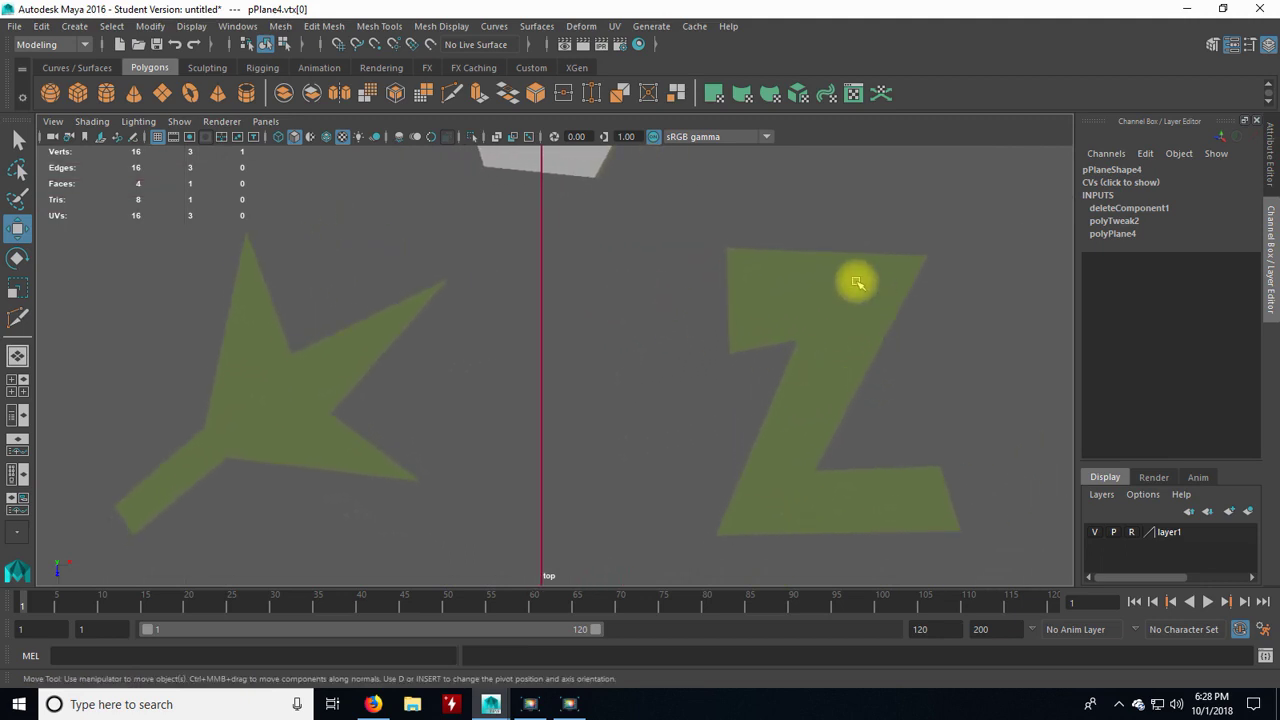
pyautogui.click(162, 93)
pyautogui.moveTo(537, 186); pyautogui.dragTo(535, 443)
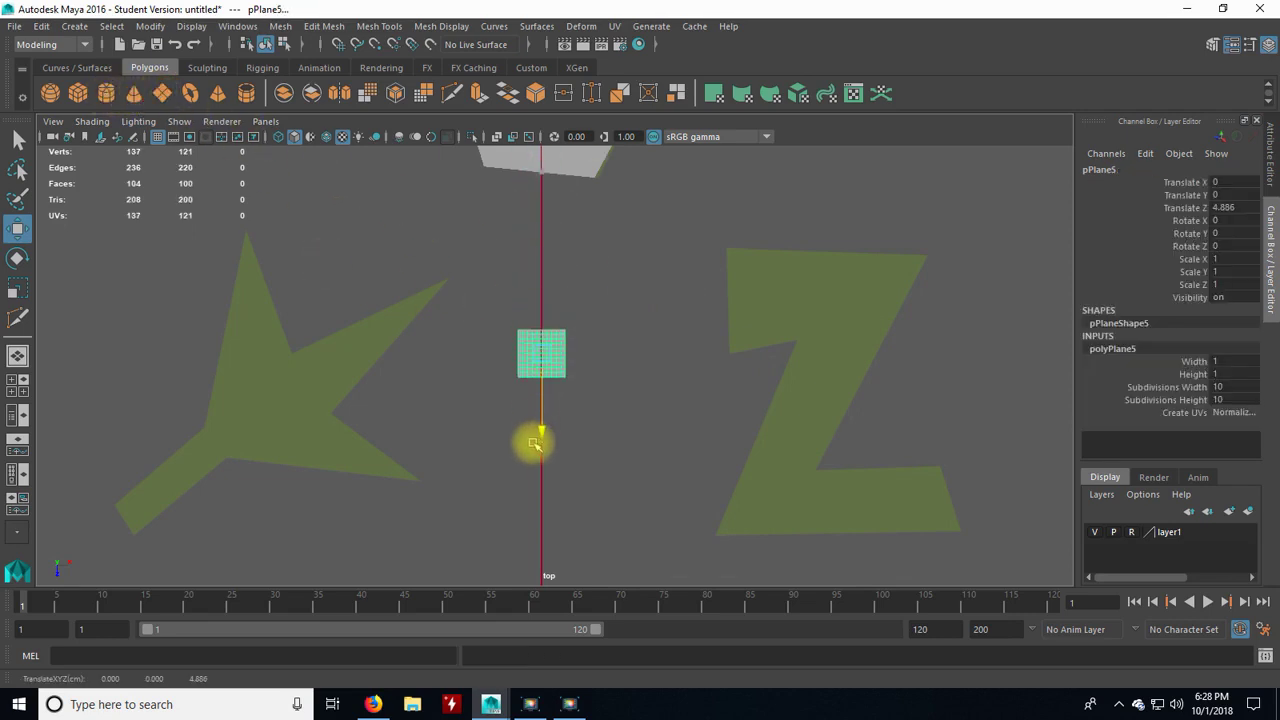
pyautogui.moveTo(540, 366); pyautogui.dragTo(820, 386)
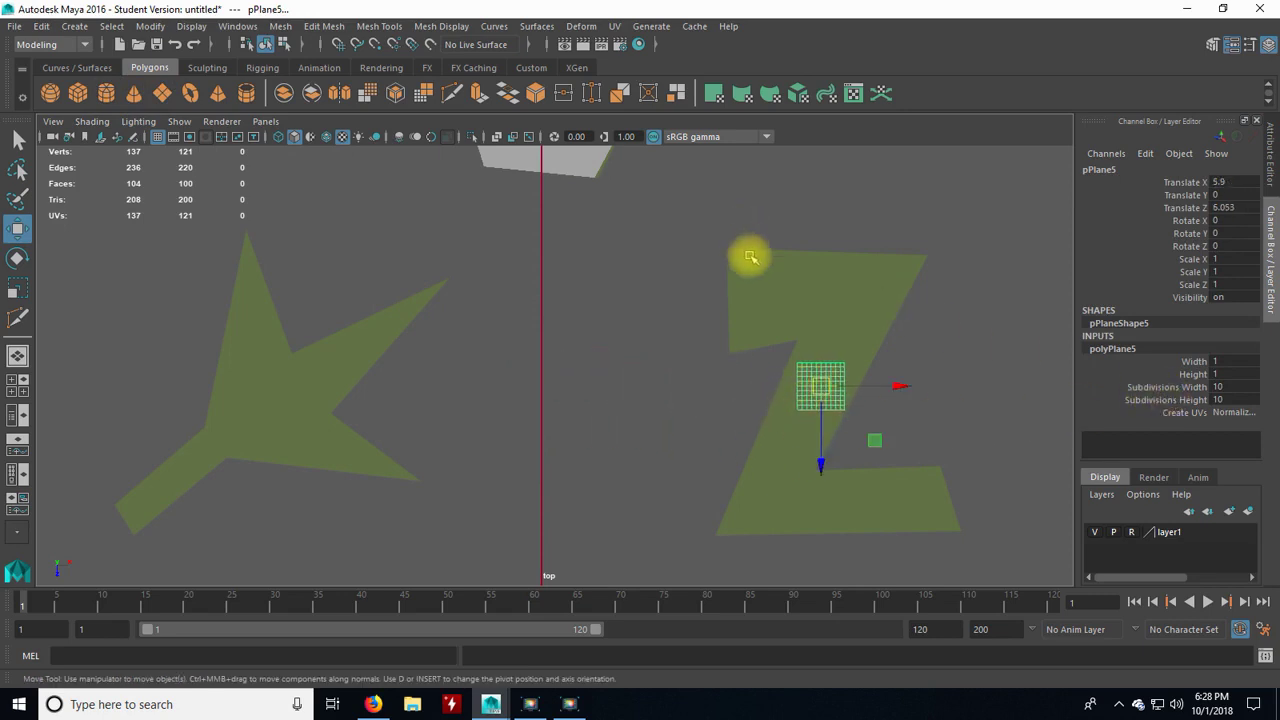
pyautogui.moveTo(815, 383); pyautogui.dragTo(835, 335)
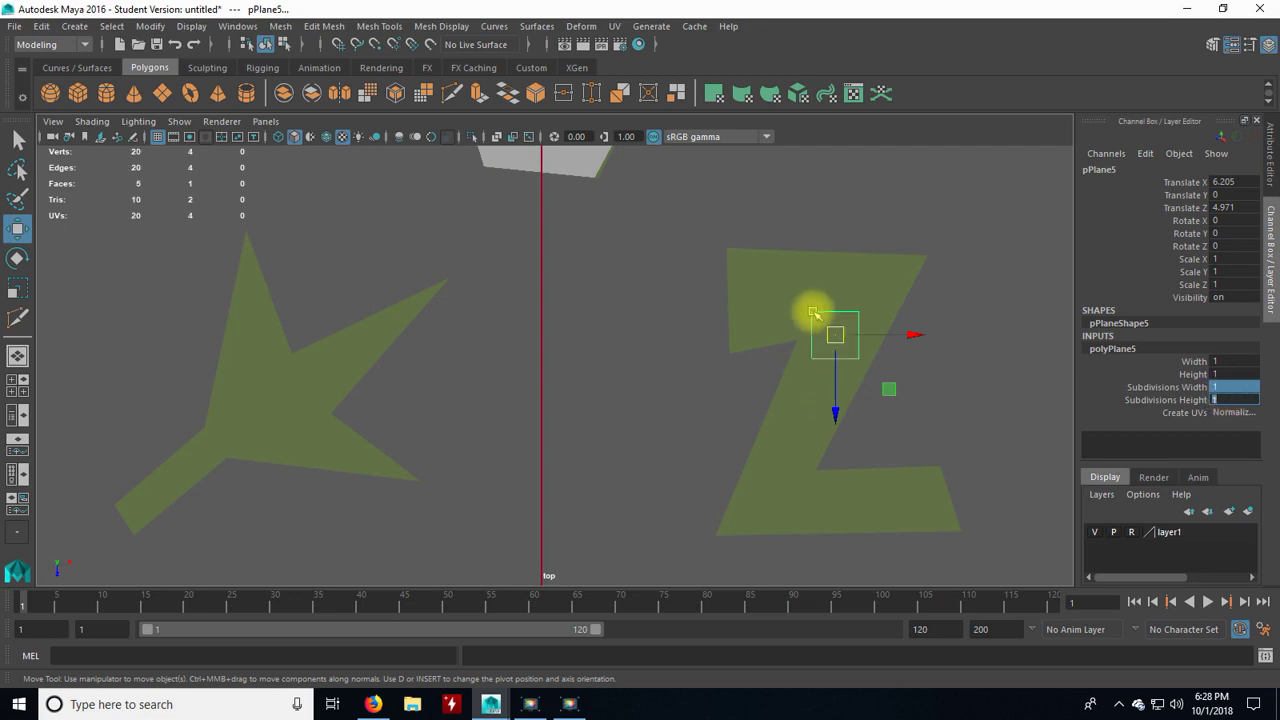
# - In Vertex mode, move the plane's four vertices to outline the upper bar of the Z
pyautogui.moveTo(815, 323); pyautogui.dragTo(753, 260, button='right')
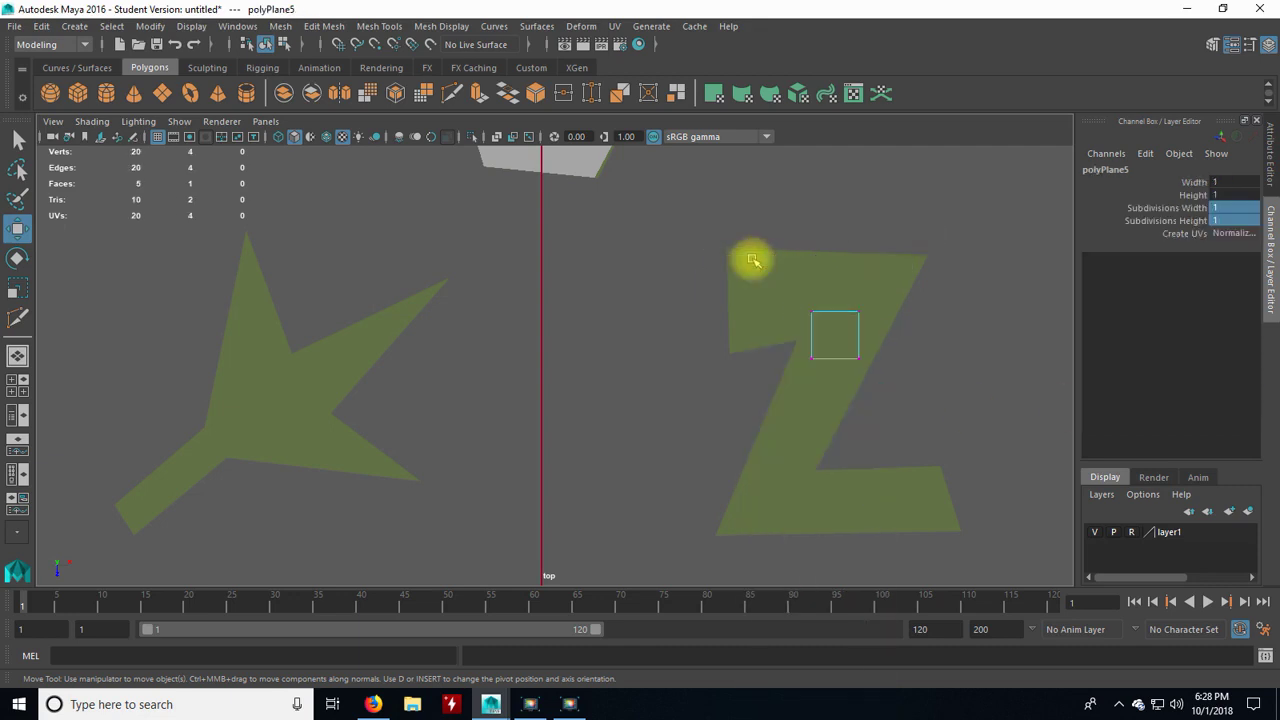
pyautogui.moveTo(753, 260)
pyautogui.mouseDown()
pyautogui.moveTo(846, 320)
pyautogui.moveTo(731, 249)
pyautogui.mouseUp()
pyautogui.moveTo(771, 322); pyautogui.dragTo(819, 377)
pyautogui.moveTo(813, 358); pyautogui.dragTo(735, 350)
pyautogui.moveTo(834, 300); pyautogui.dragTo(917, 258)
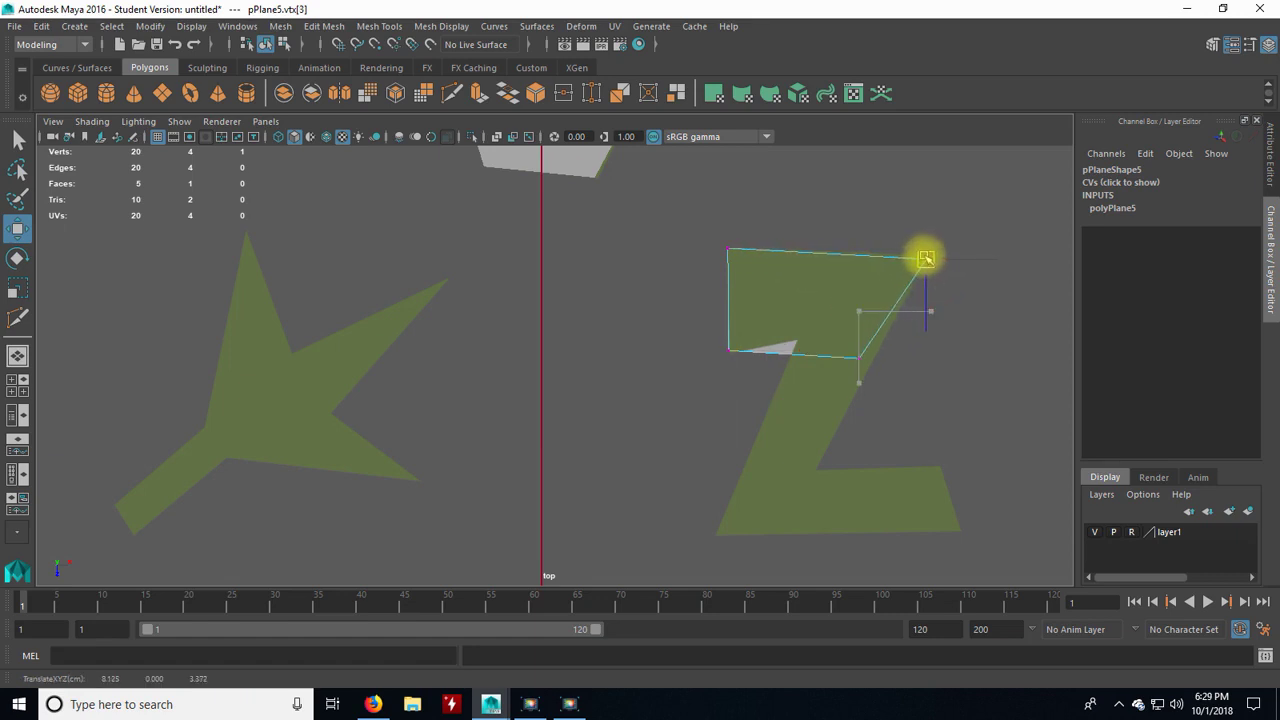
pyautogui.moveTo(829, 334); pyautogui.dragTo(876, 340)
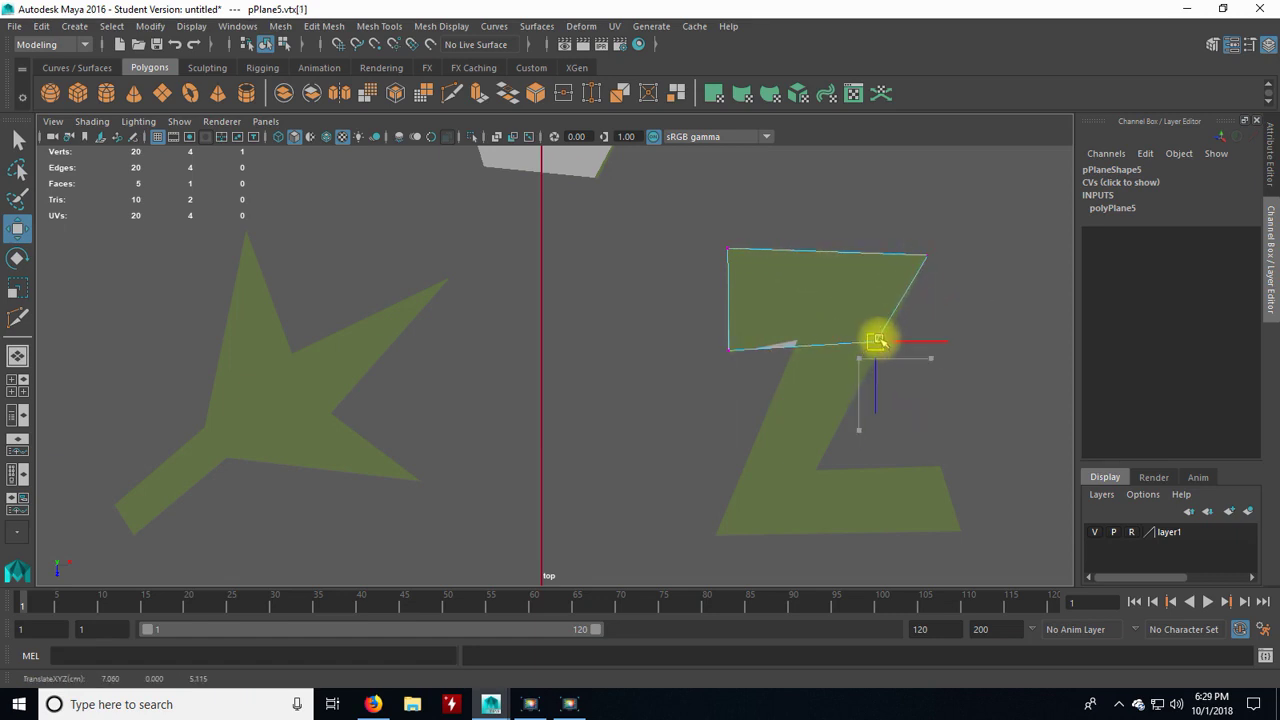
pyautogui.moveTo(879, 342)
pyautogui.mouseDown()
pyautogui.moveTo(774, 511)
pyautogui.moveTo(963, 534)
pyautogui.moveTo(903, 486)
pyautogui.moveTo(951, 514)
pyautogui.moveTo(700, 526)
pyautogui.moveTo(736, 483)
pyautogui.moveTo(934, 514)
pyautogui.moveTo(877, 294)
pyautogui.moveTo(833, 459)
pyautogui.moveTo(831, 329)
pyautogui.moveTo(886, 338)
pyautogui.mouseUp()
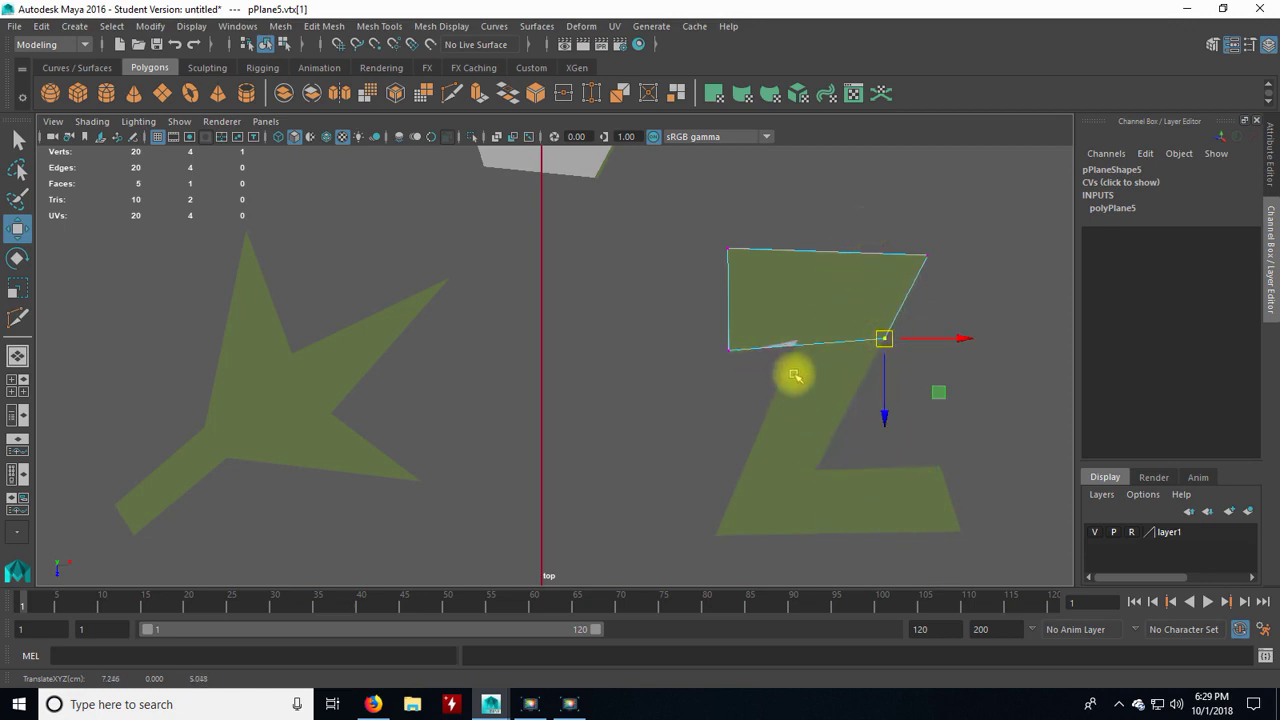
# - Add a vertex on the plane's lower edge with Multi-Cut and move it onto the inner corner under the Z's upper bar
pyautogui.click(453, 97)
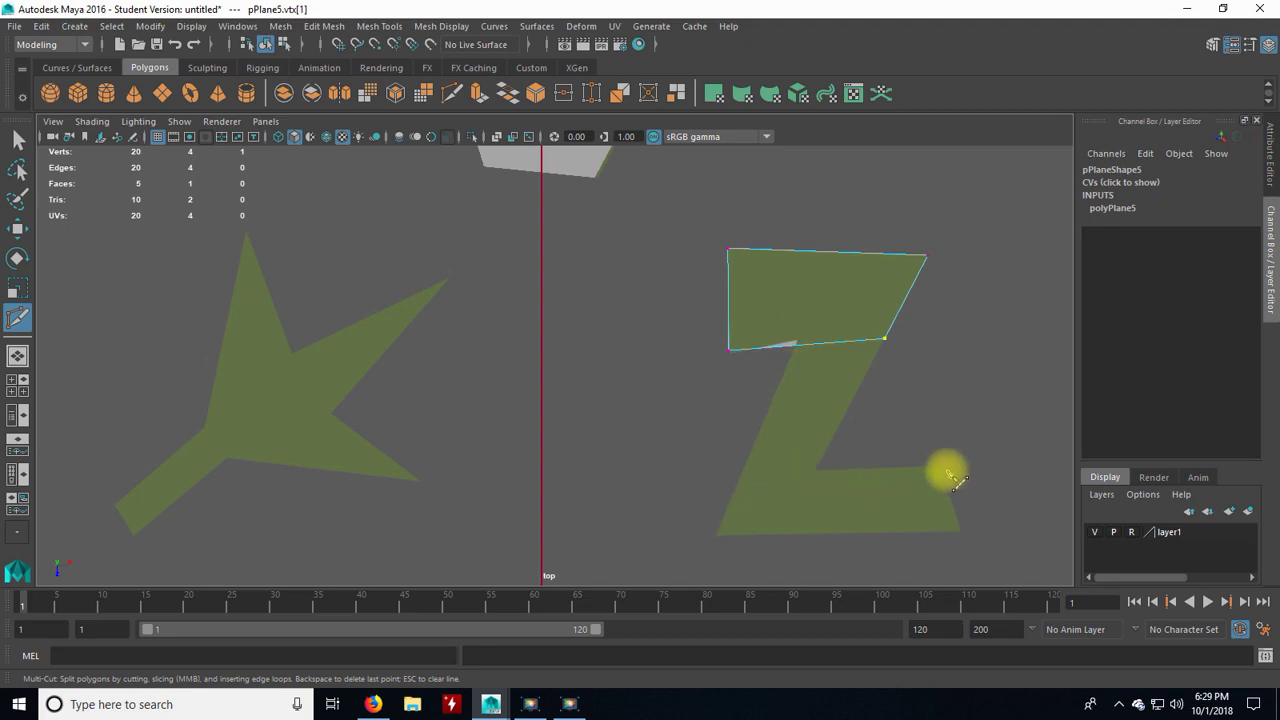
pyautogui.hotkey('ctrl', 'z')
pyautogui.click(793, 346)
pyautogui.press('Return')
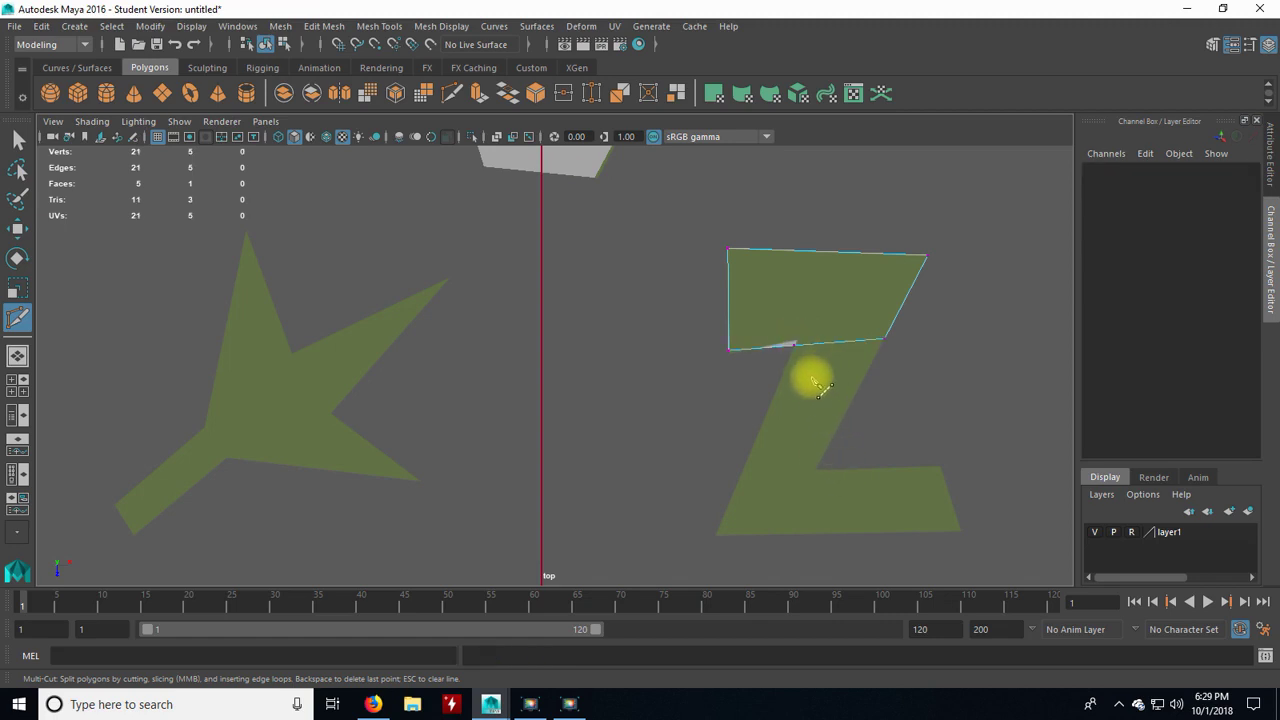
pyautogui.press('q')
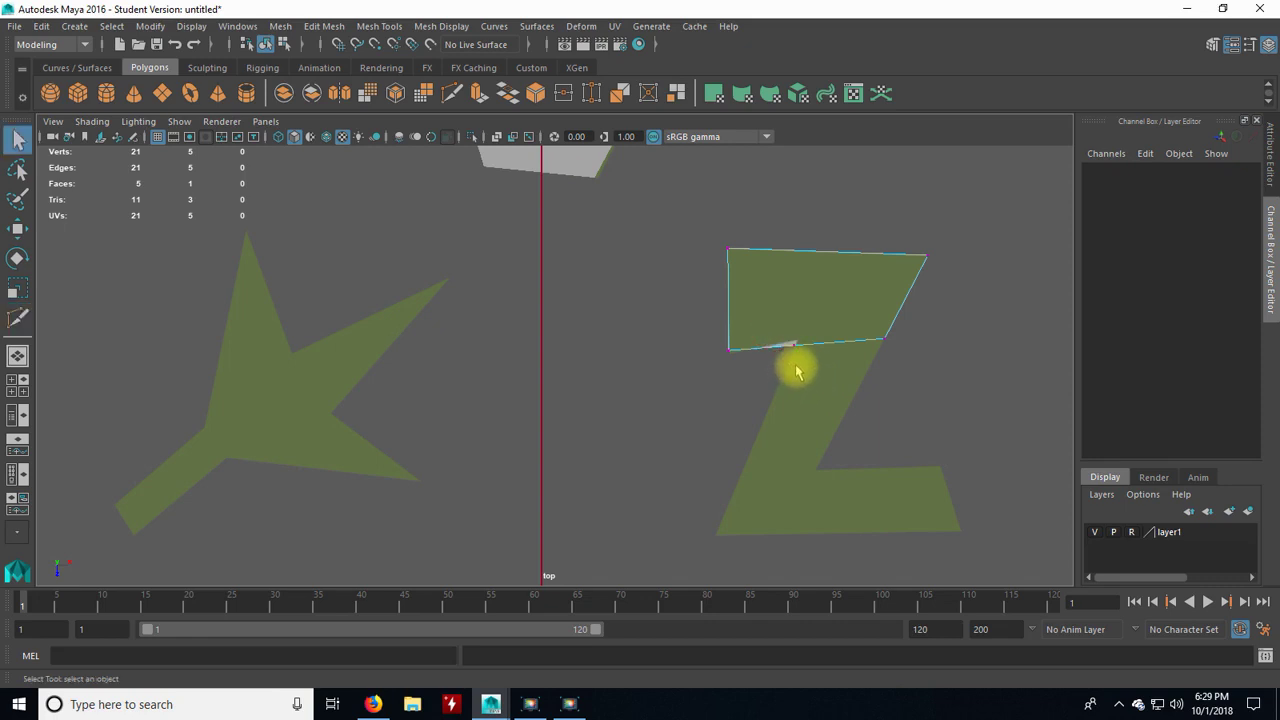
pyautogui.press('w')
pyautogui.click(793, 346)
pyautogui.click(795, 344)
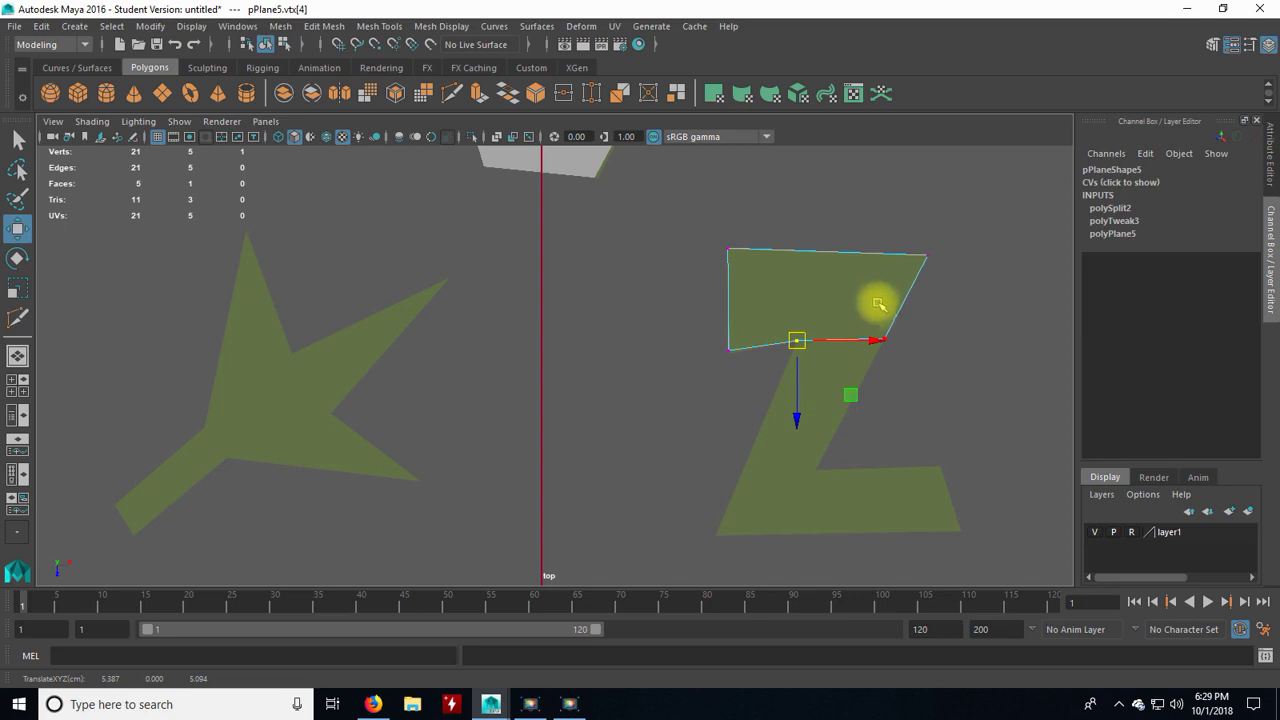
# - Move the lower-right vertex to the Z's lower inner corner, and add a vertex on the adjoining inner edge for the Z's bottom-left corner
pyautogui.moveTo(884, 340); pyautogui.dragTo(817, 471)
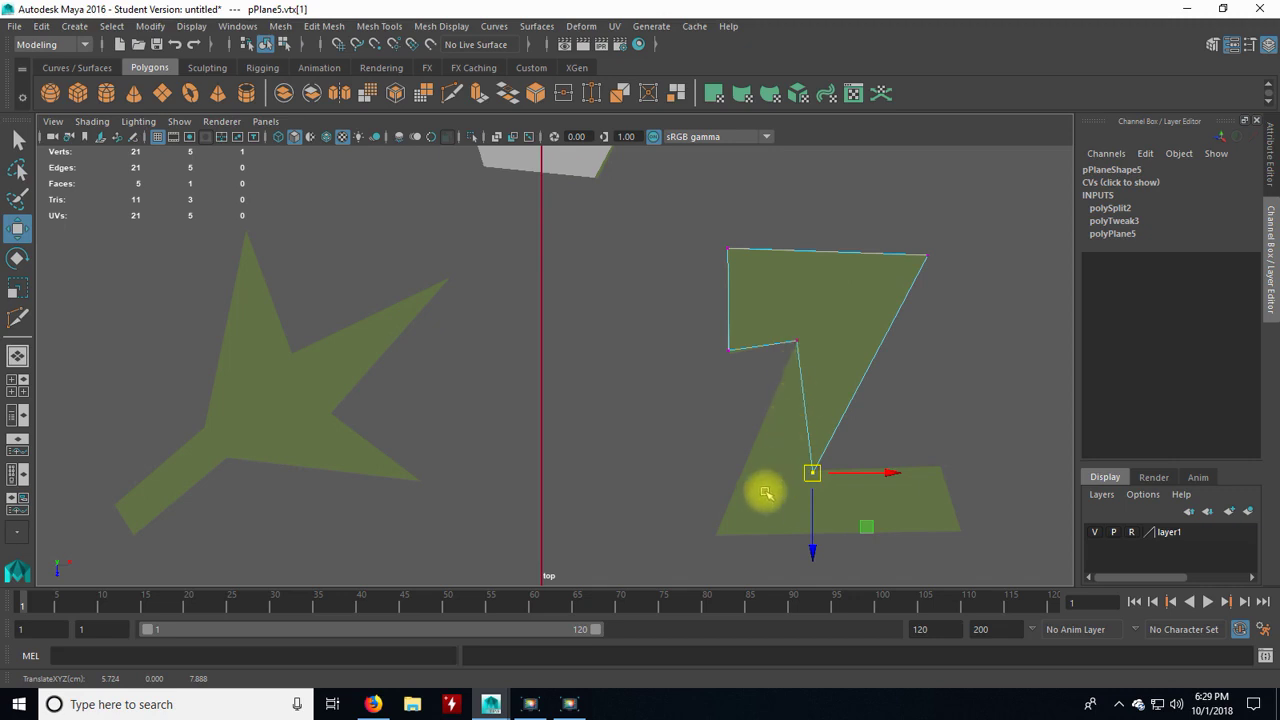
pyautogui.press('y')
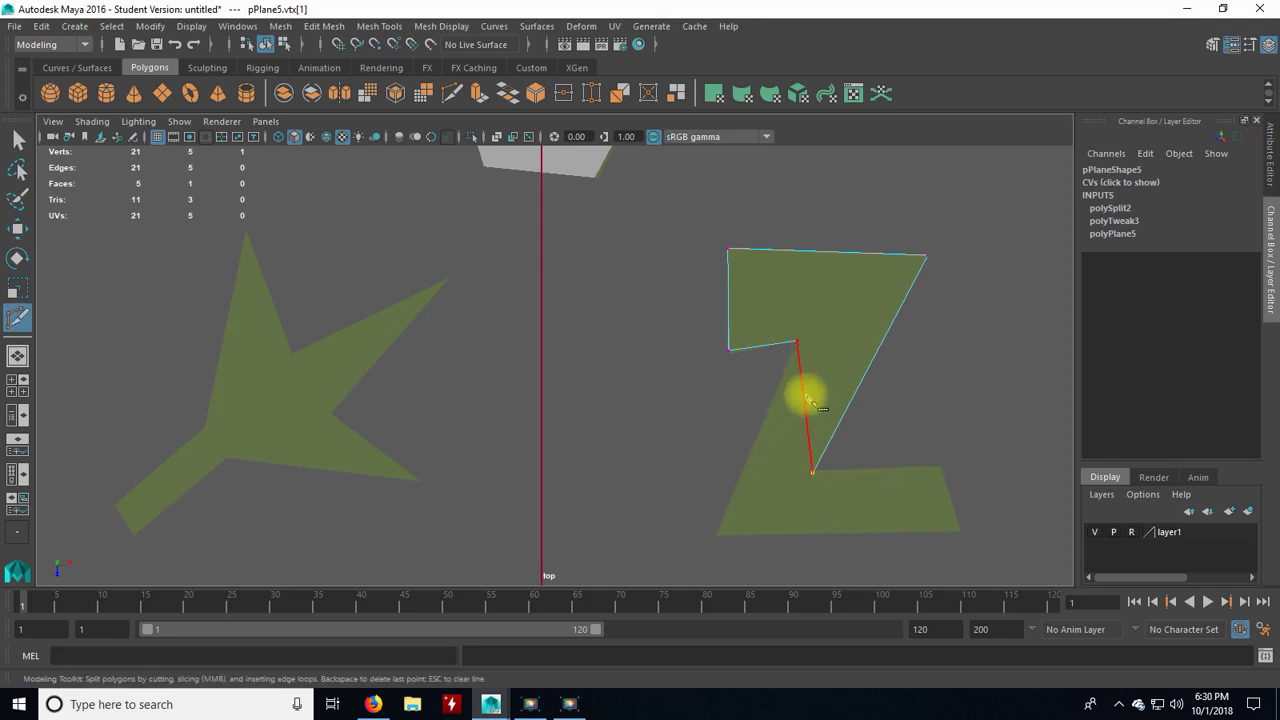
pyautogui.click(808, 399)
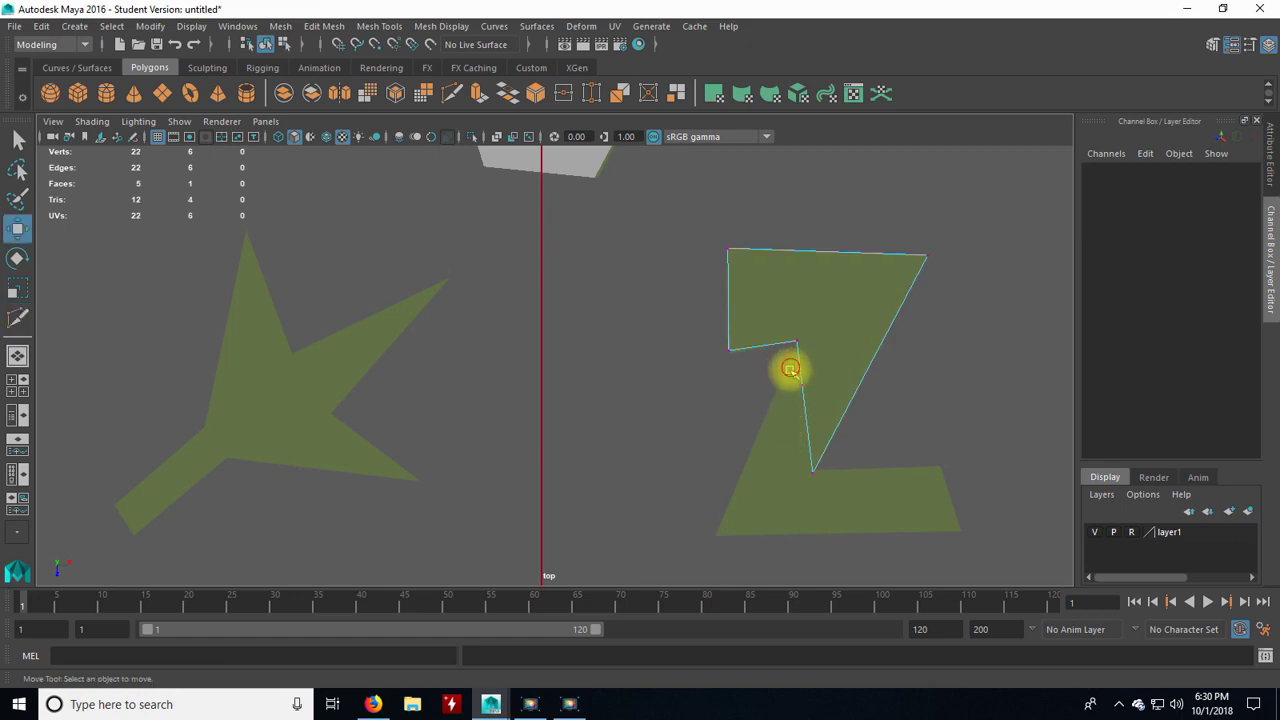
pyautogui.press('w')
pyautogui.click(806, 394)
pyautogui.moveTo(806, 394); pyautogui.dragTo(717, 529)
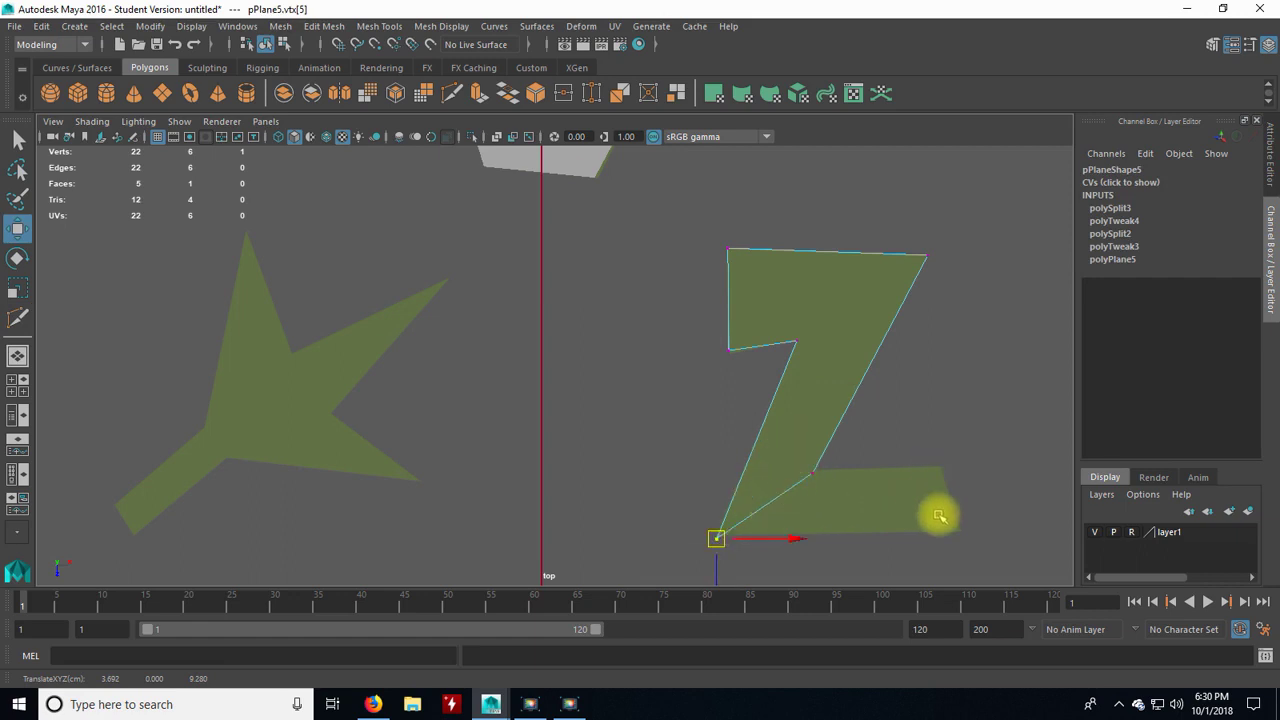
# - Add two vertices on the lower diagonal edge with Multi-Cut and move them onto the right-end corners of the Z's base
pyautogui.hotkey('ctrl', 'shift', 'x')
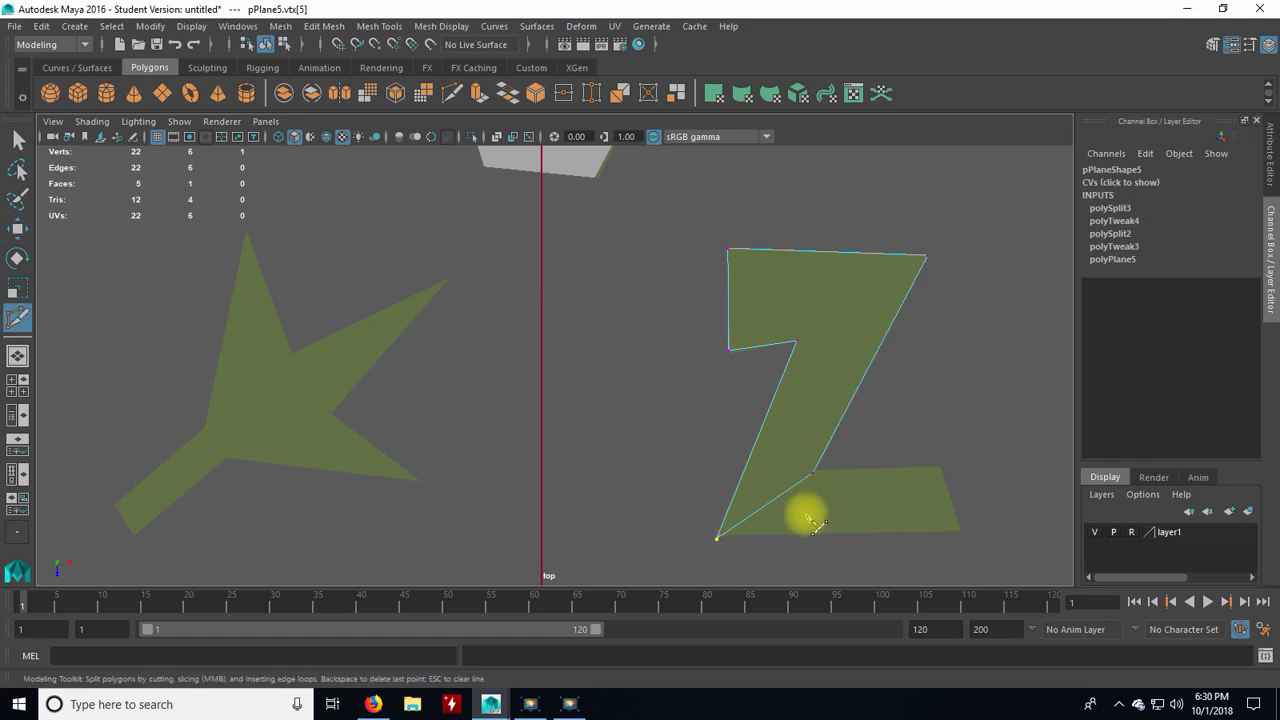
pyautogui.click(749, 518)
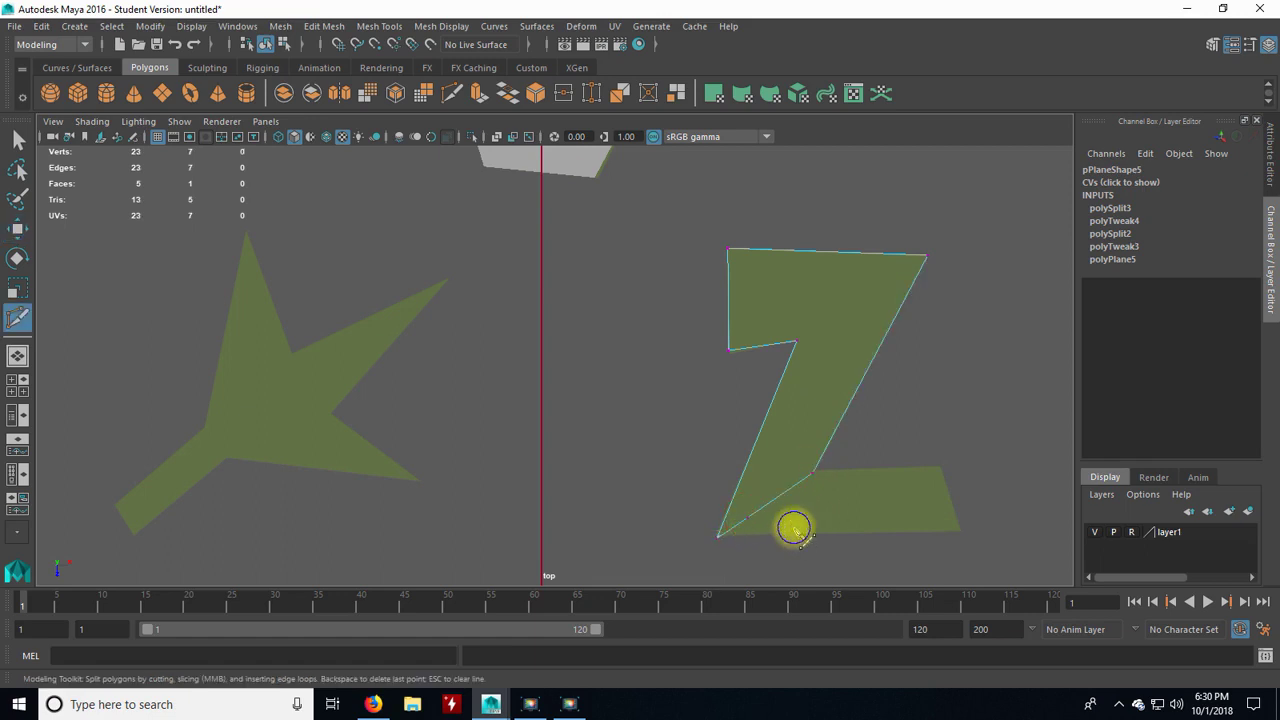
pyautogui.press('Return')
pyautogui.press('Return')
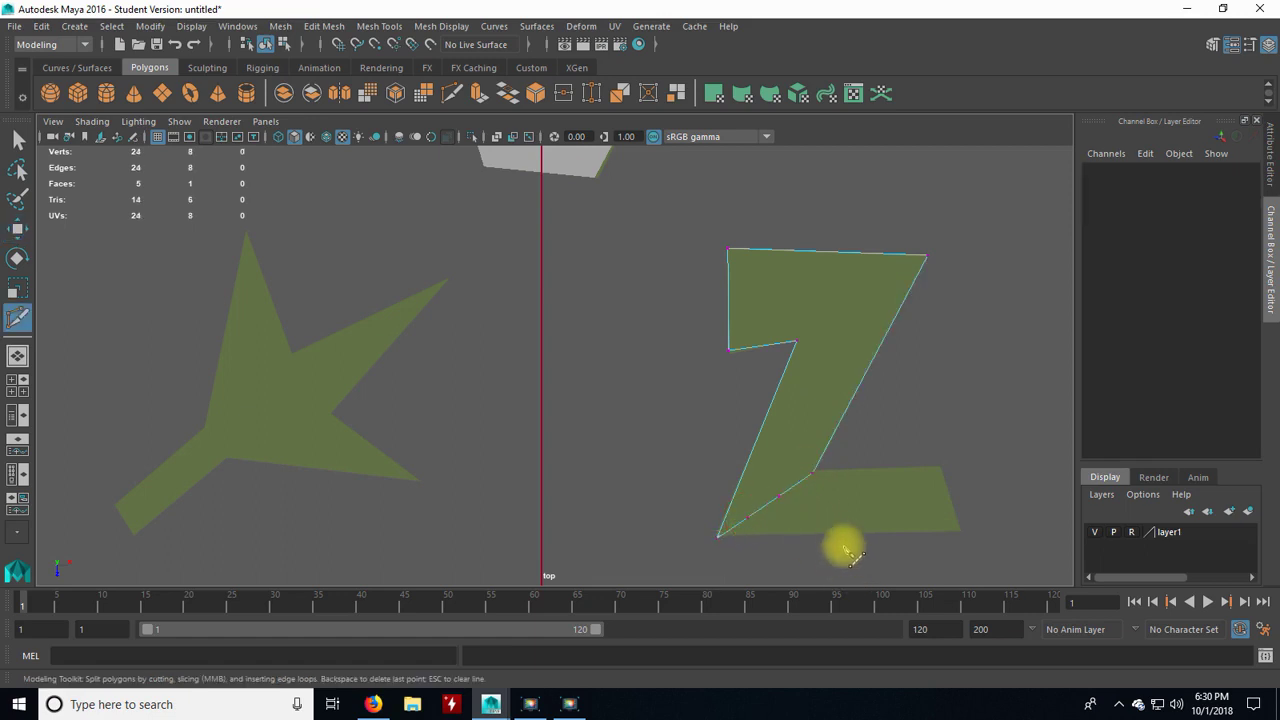
pyautogui.press('w')
pyautogui.moveTo(735, 508); pyautogui.dragTo(955, 530)
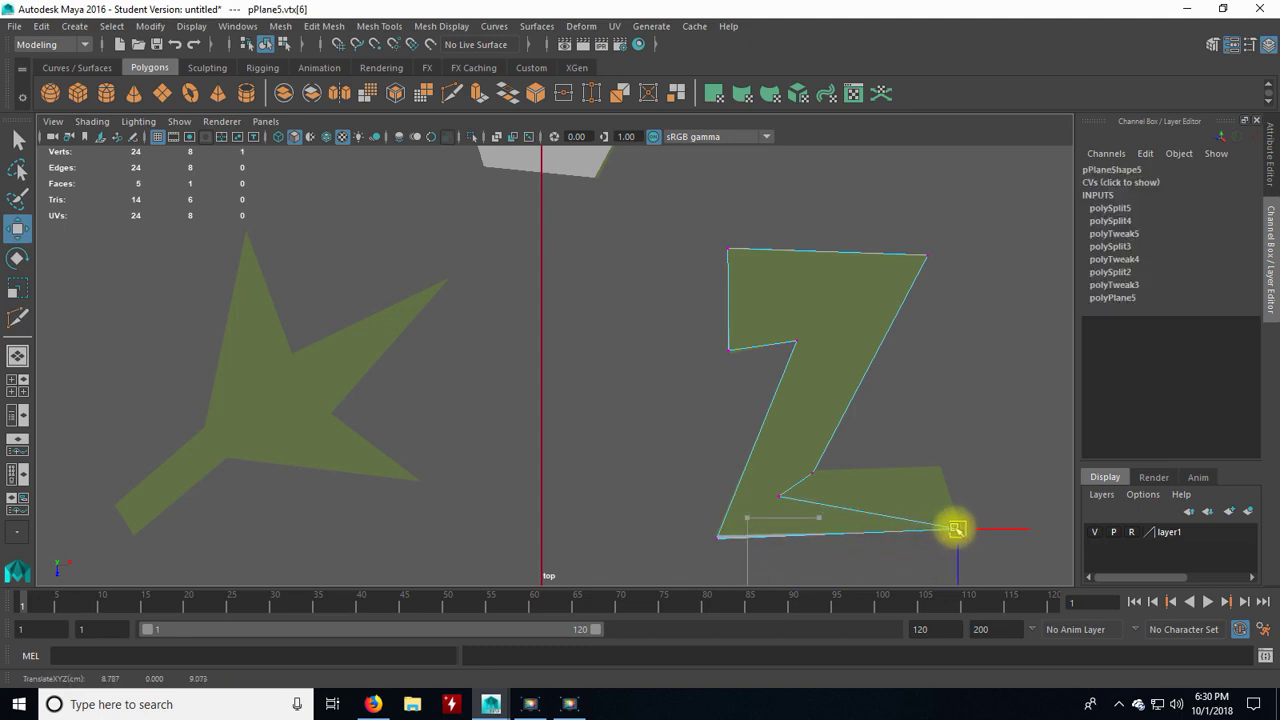
pyautogui.moveTo(753, 484); pyautogui.dragTo(936, 467)
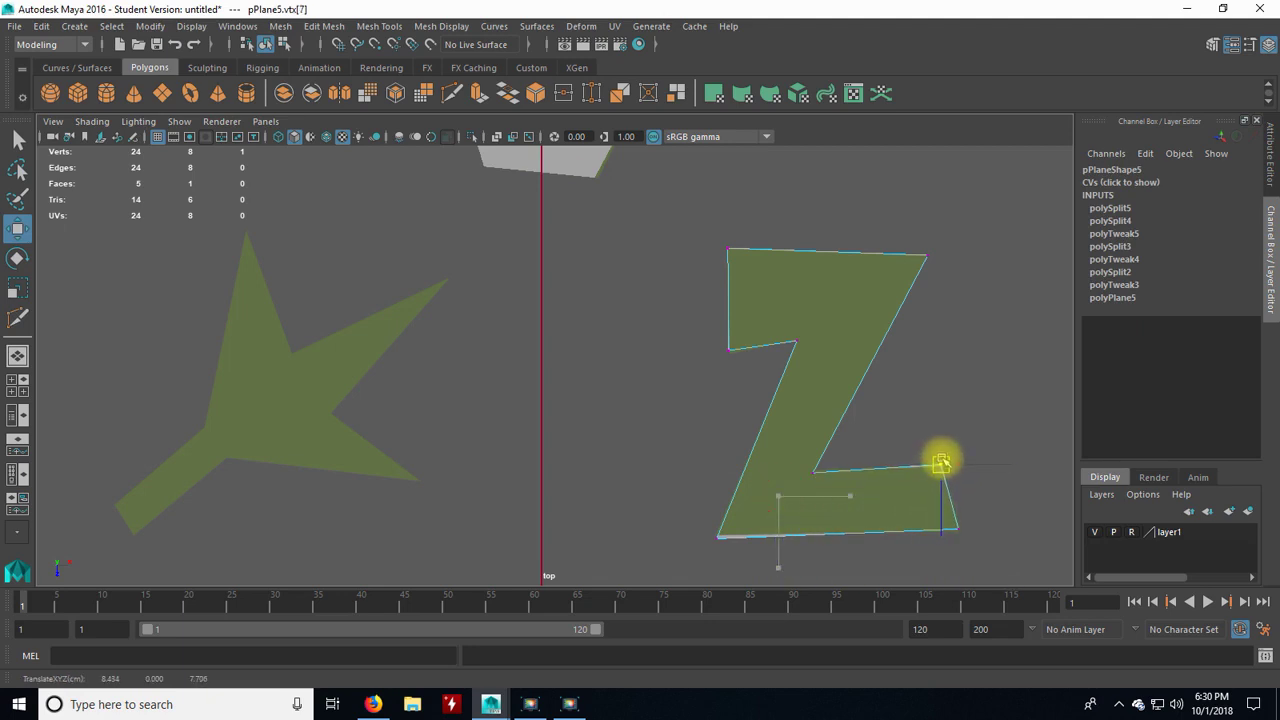
pyautogui.click(946, 423)
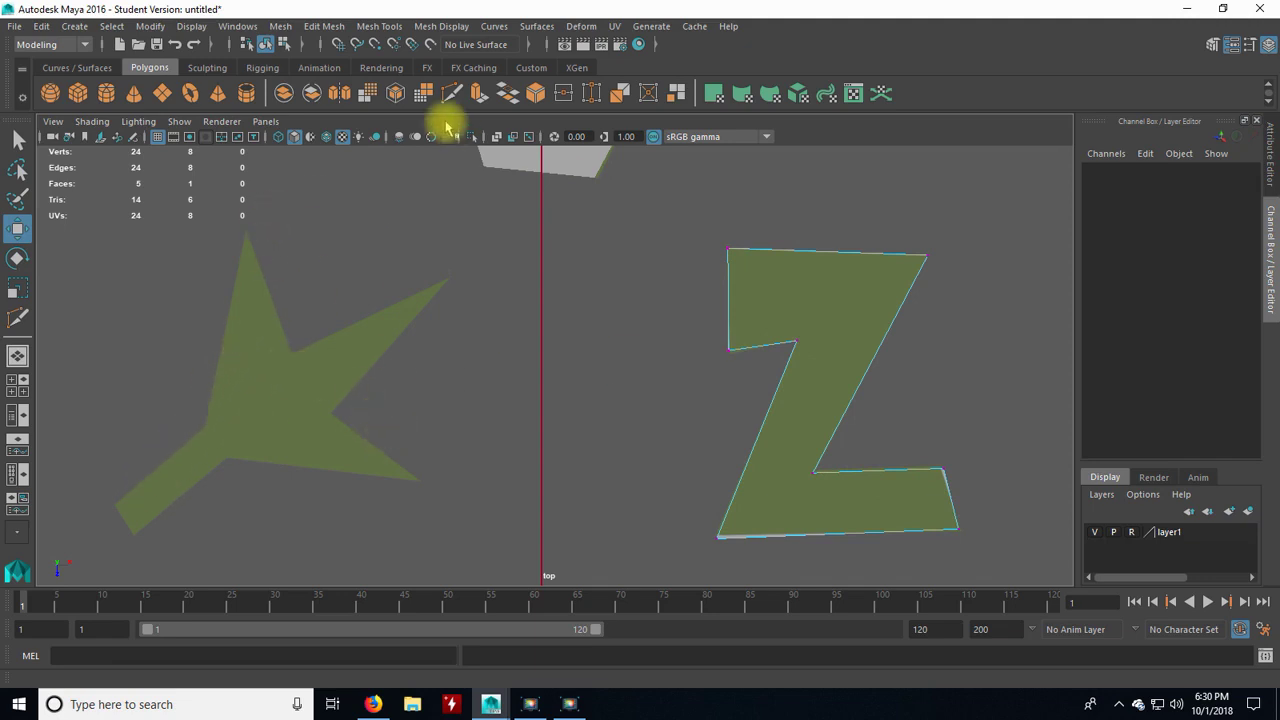
# - Create a polygon plane over the spiky star shape with Subdivisions Width and Subdivisions Height set to 1
pyautogui.click(162, 93)
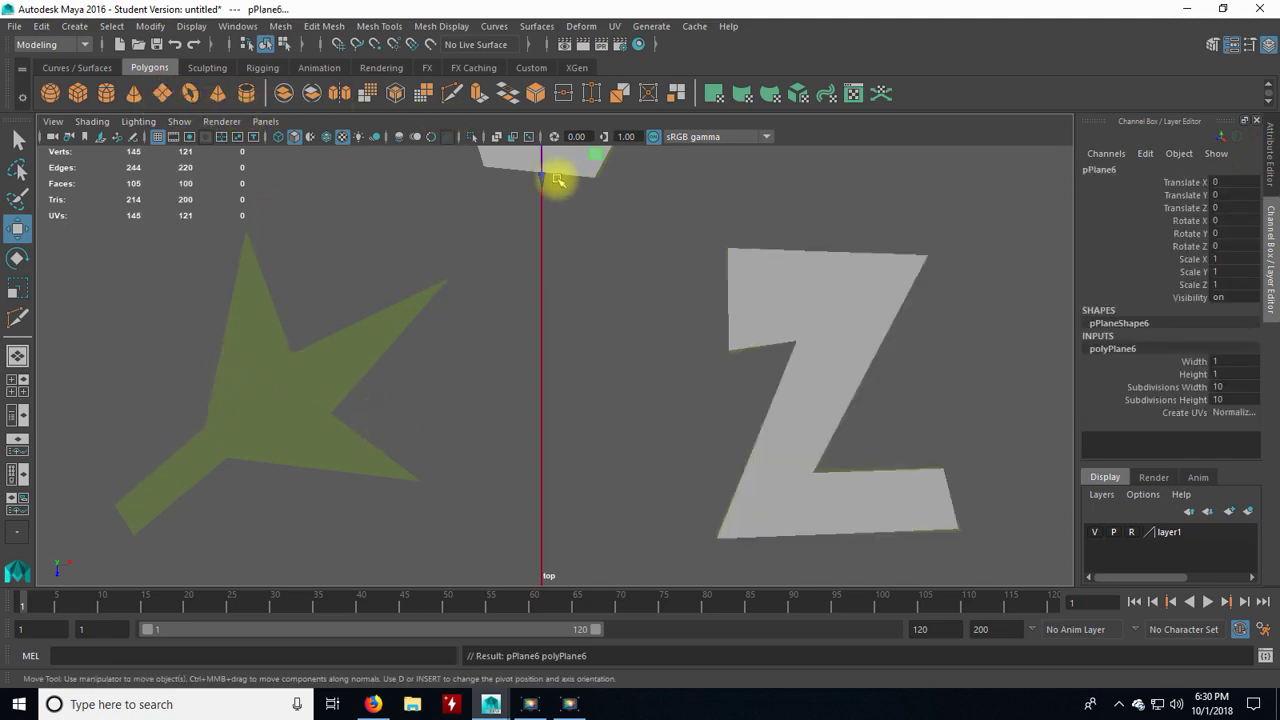
pyautogui.moveTo(545, 172); pyautogui.dragTo(543, 343)
pyautogui.moveTo(540, 266); pyautogui.dragTo(281, 403)
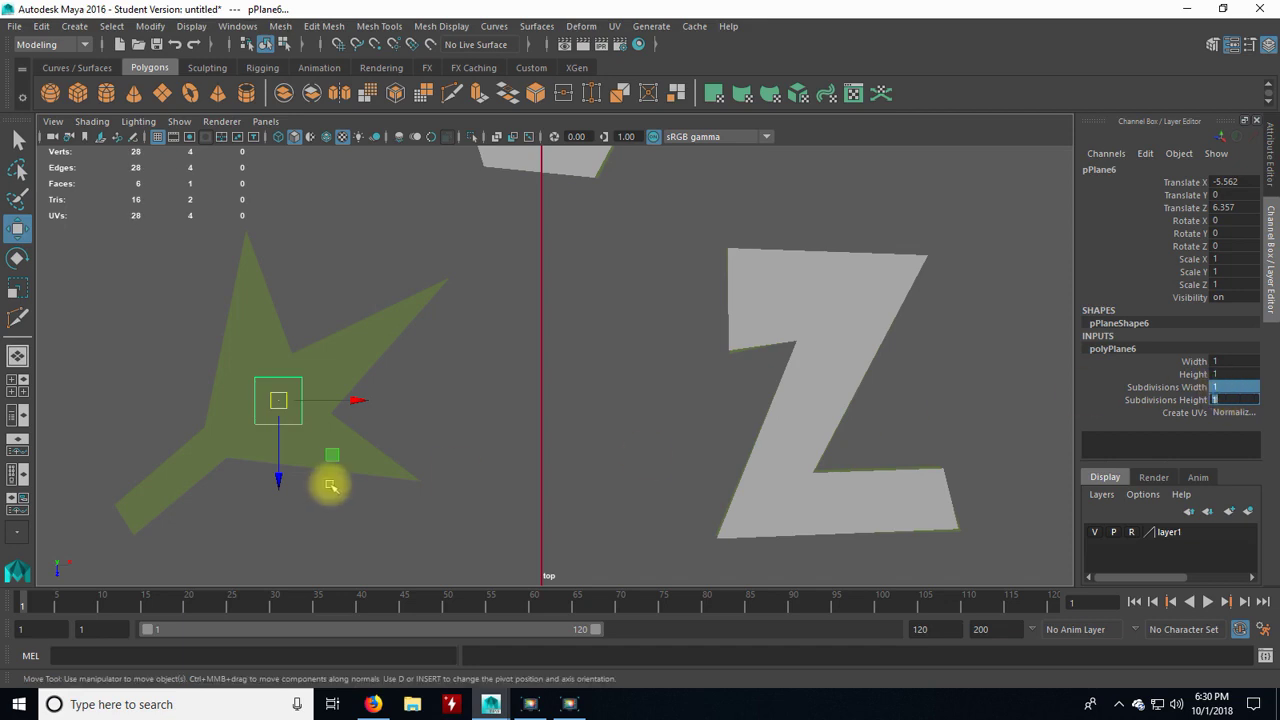
# - In Vertex mode, move the plane's four vertices onto the star's three spike tips and the left corner of its stem end
pyautogui.keyDown('alt'); pyautogui.moveTo(346, 364); pyautogui.dragTo(571, 363, button='middle'); pyautogui.keyUp('alt')
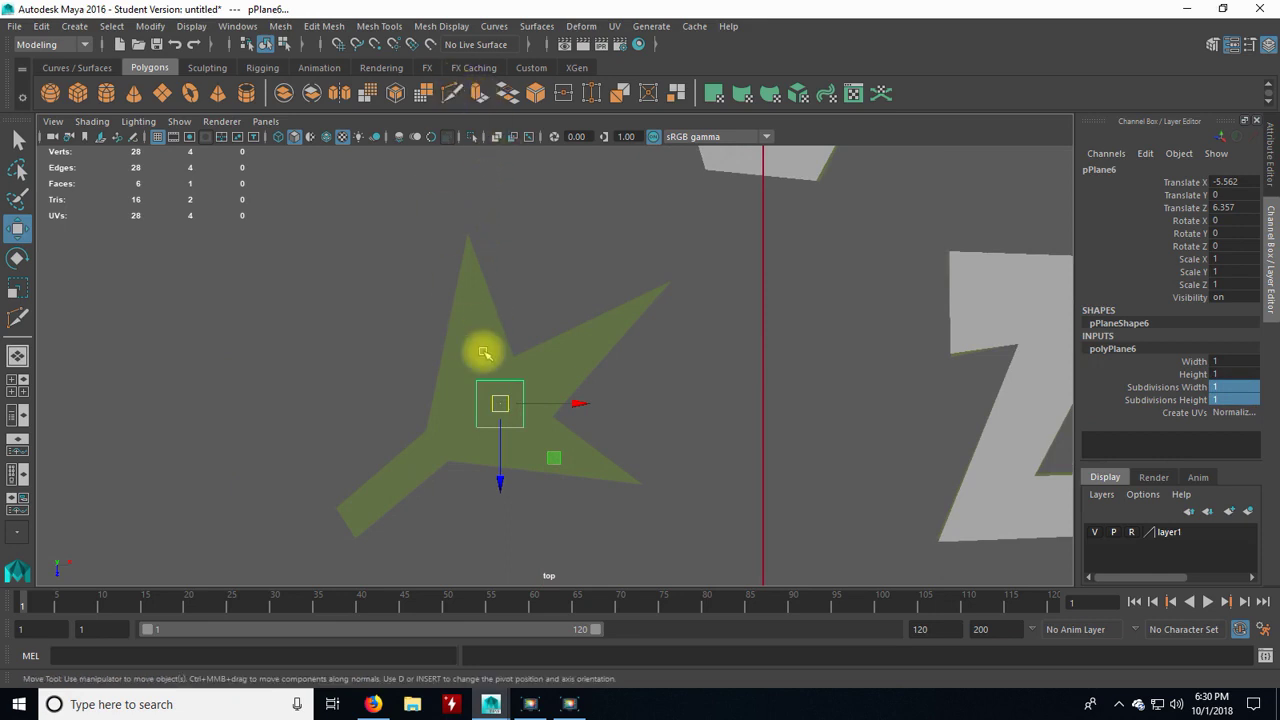
pyautogui.moveTo(511, 259); pyautogui.dragTo(452, 259, button='right')
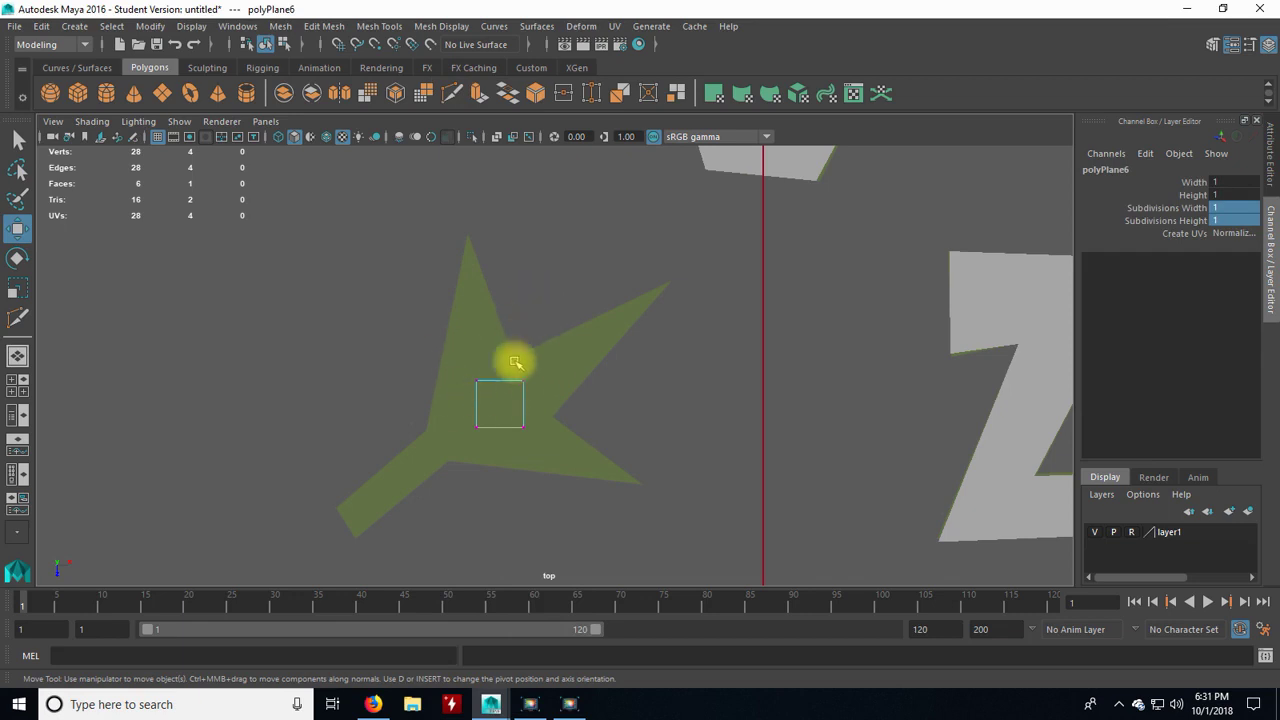
pyautogui.moveTo(511, 359); pyautogui.dragTo(663, 284)
pyautogui.click(478, 381)
pyautogui.moveTo(480, 383); pyautogui.dragTo(467, 239)
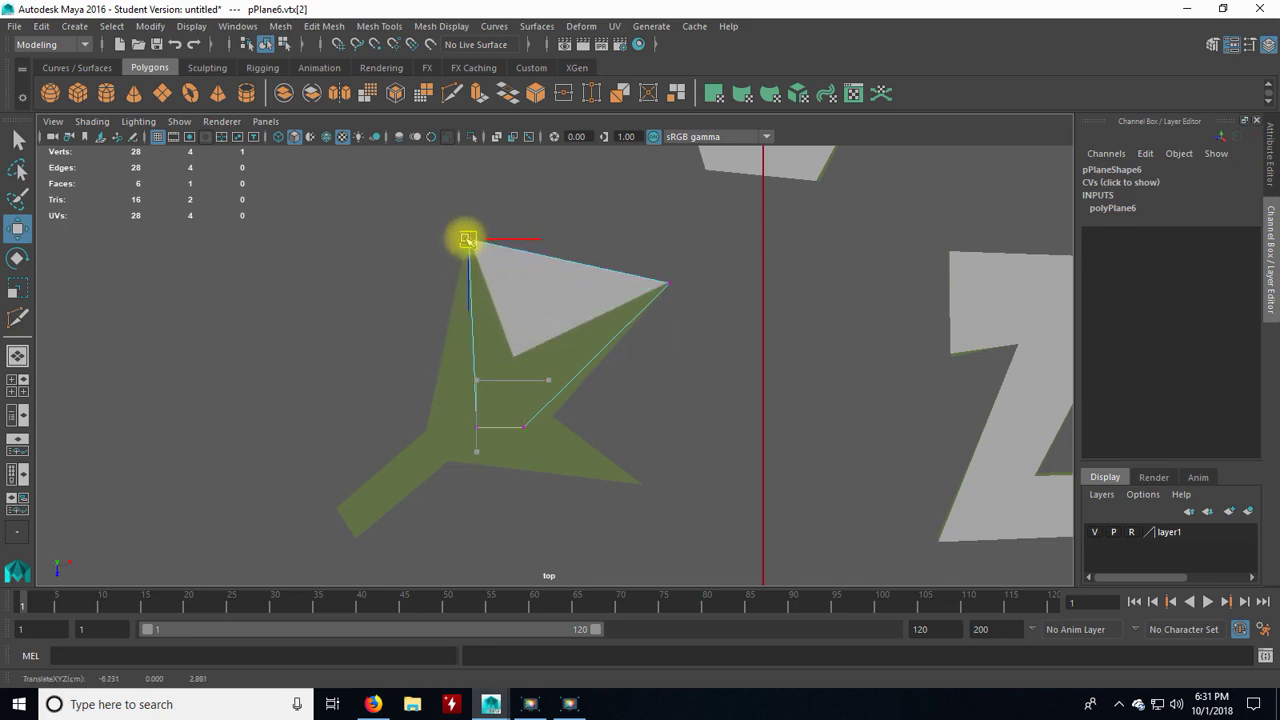
pyautogui.moveTo(503, 384); pyautogui.dragTo(638, 483)
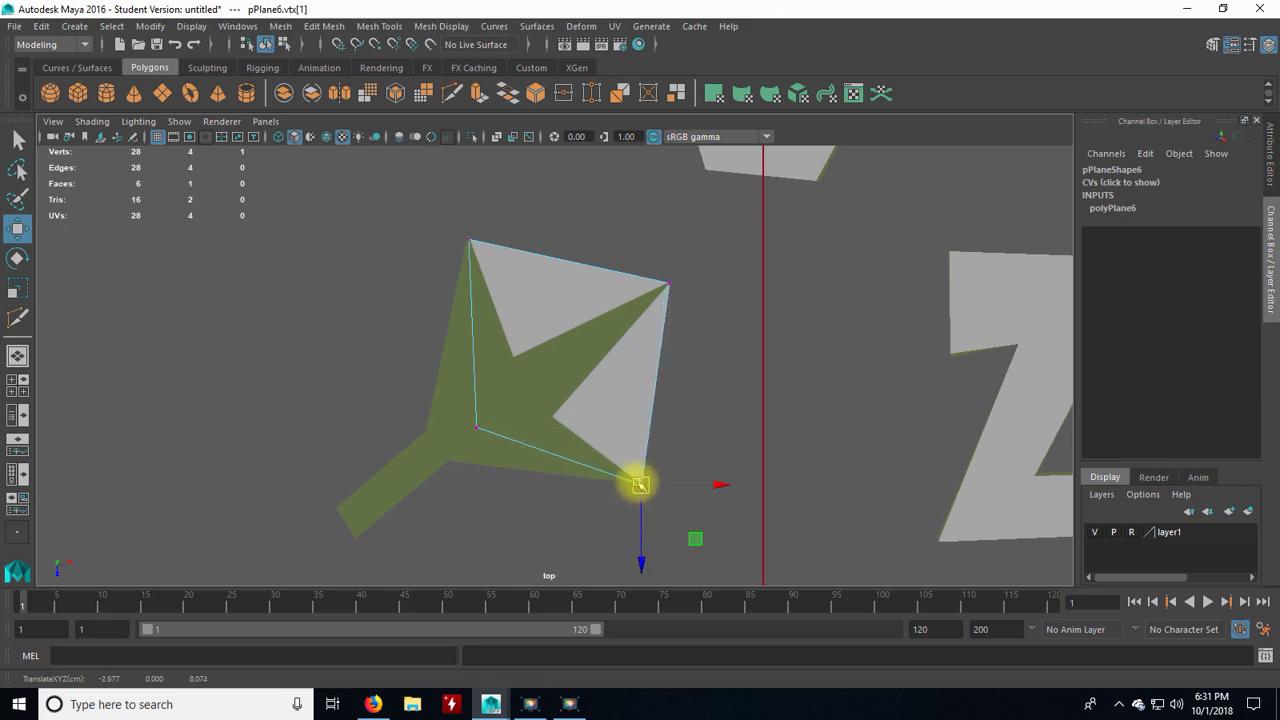
pyautogui.click(477, 429)
pyautogui.moveTo(477, 429); pyautogui.dragTo(337, 513)
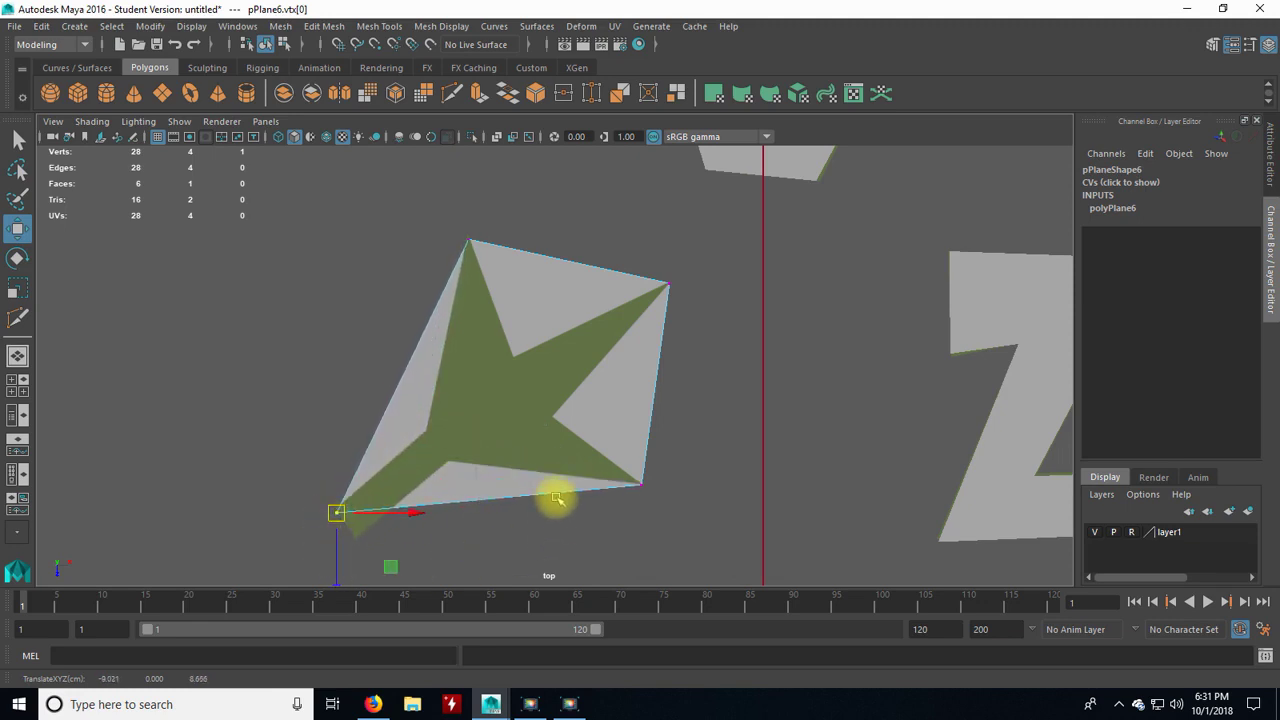
# - Add a vertex on the plane's upper edge with Multi-Cut and move it into the notch between the star's two upper spikes
pyautogui.click(452, 96)
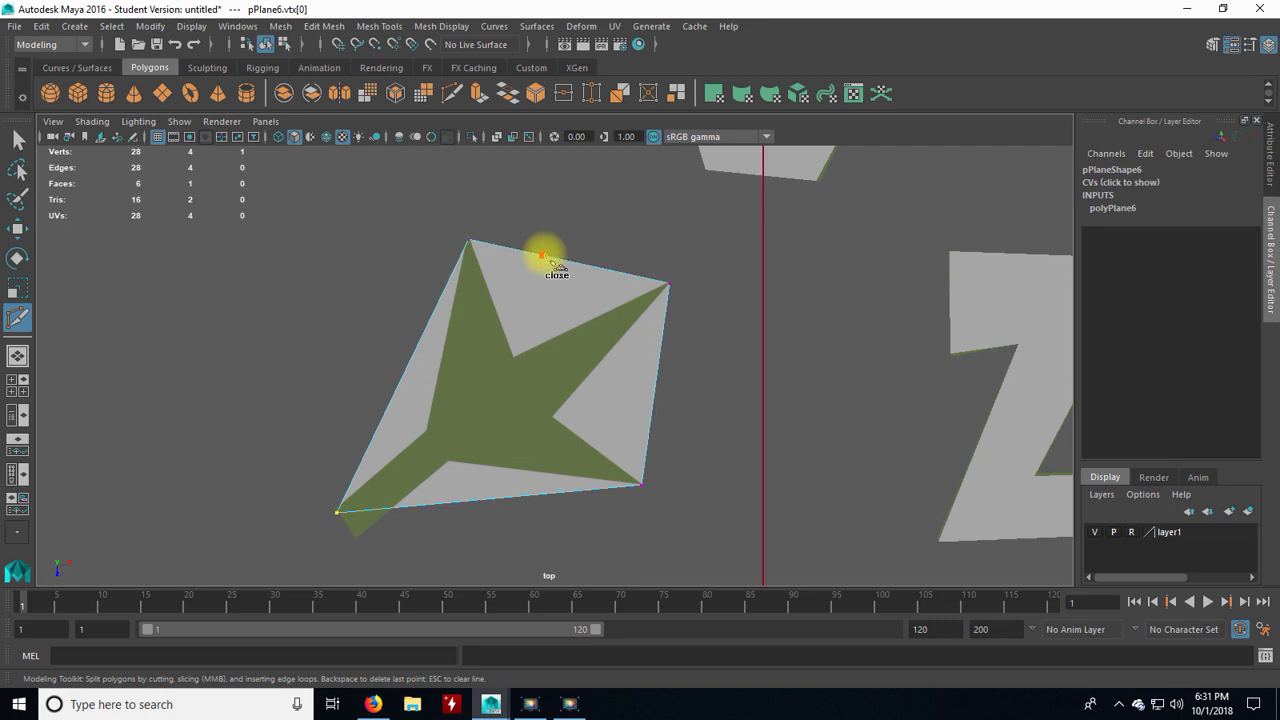
pyautogui.press('Return')
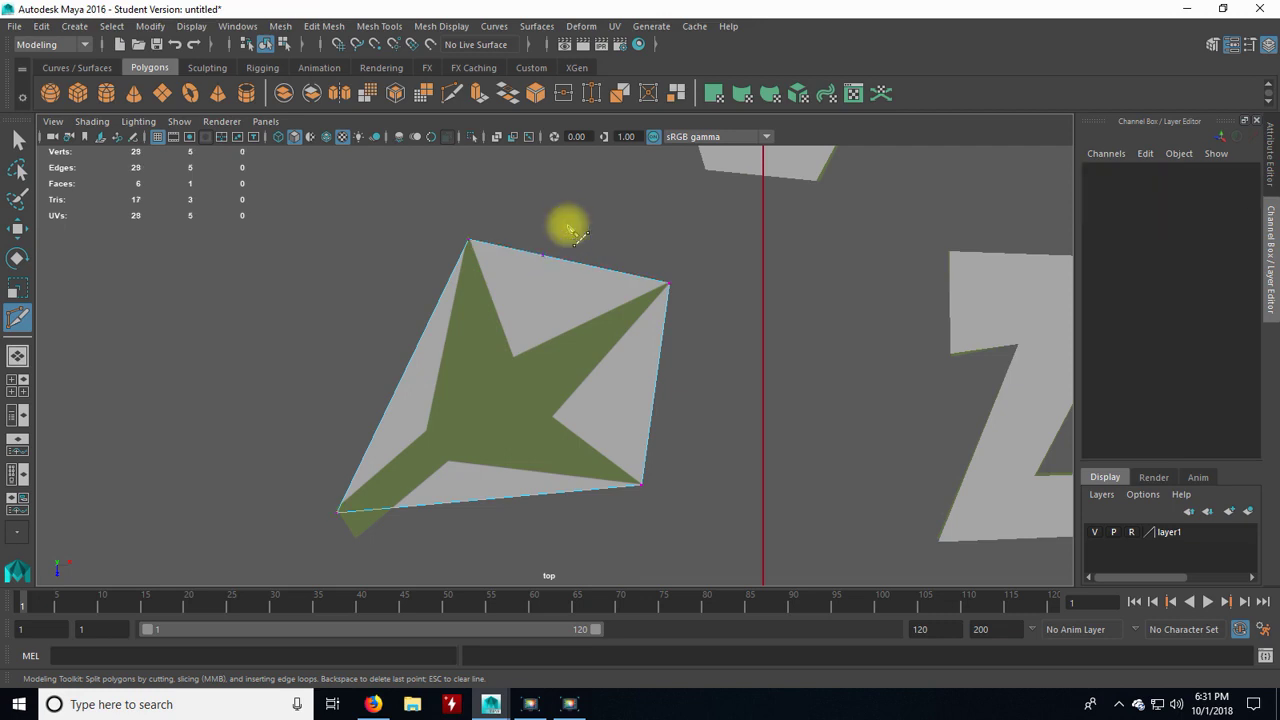
pyautogui.press('q')
pyautogui.moveTo(533, 238); pyautogui.dragTo(512, 341)
pyautogui.press('w')
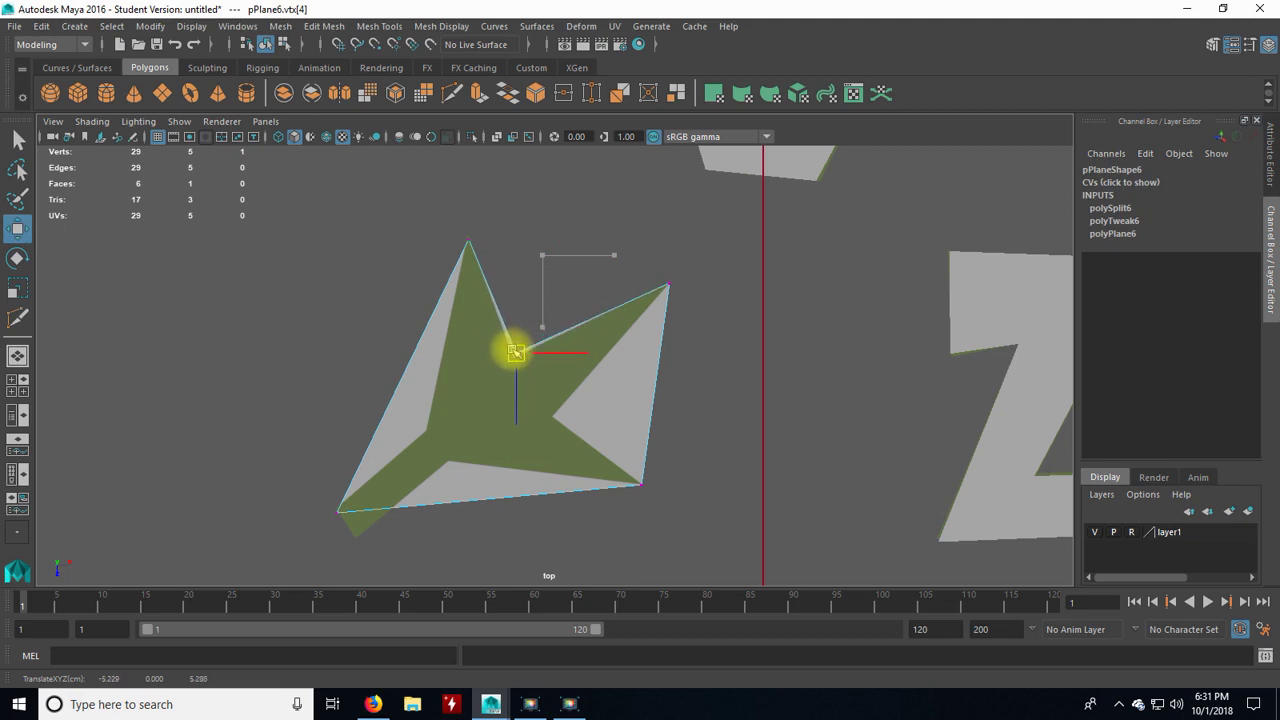
# - Add a vertex on the plane's right edge with Multi-Cut and move it into the notch between the star's two right-hand spikes
pyautogui.press('y')
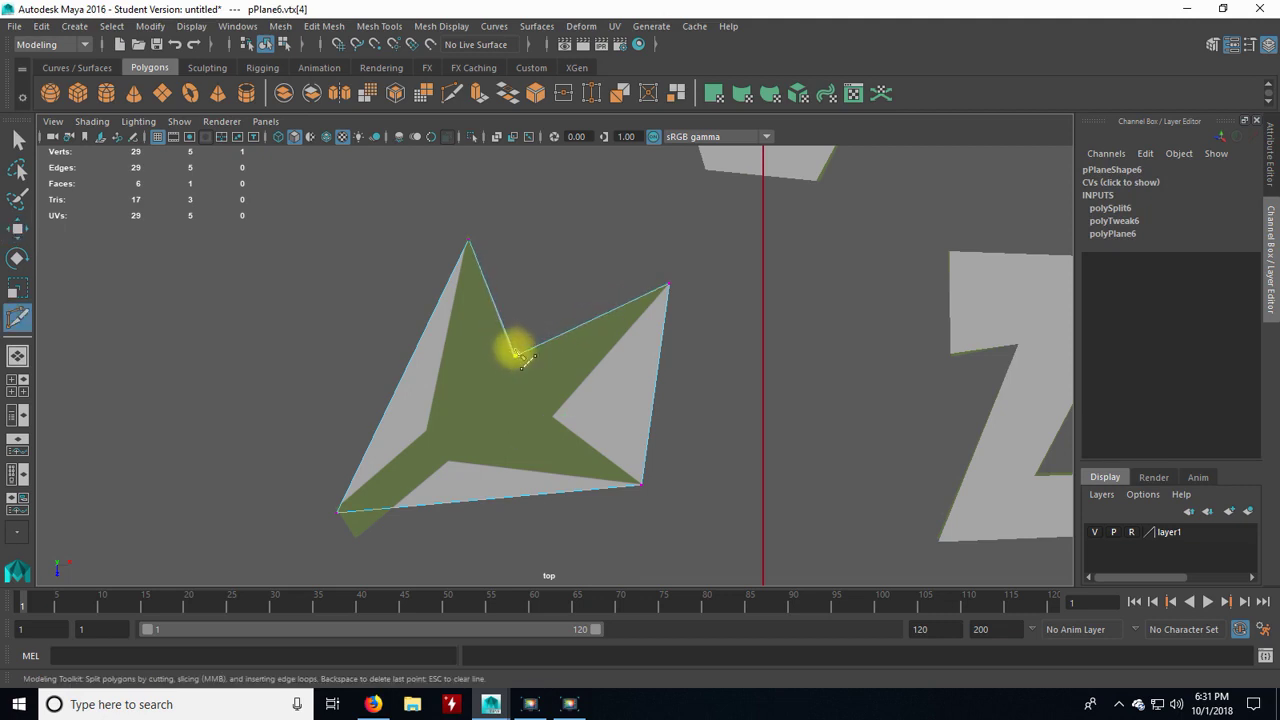
pyautogui.click(655, 393)
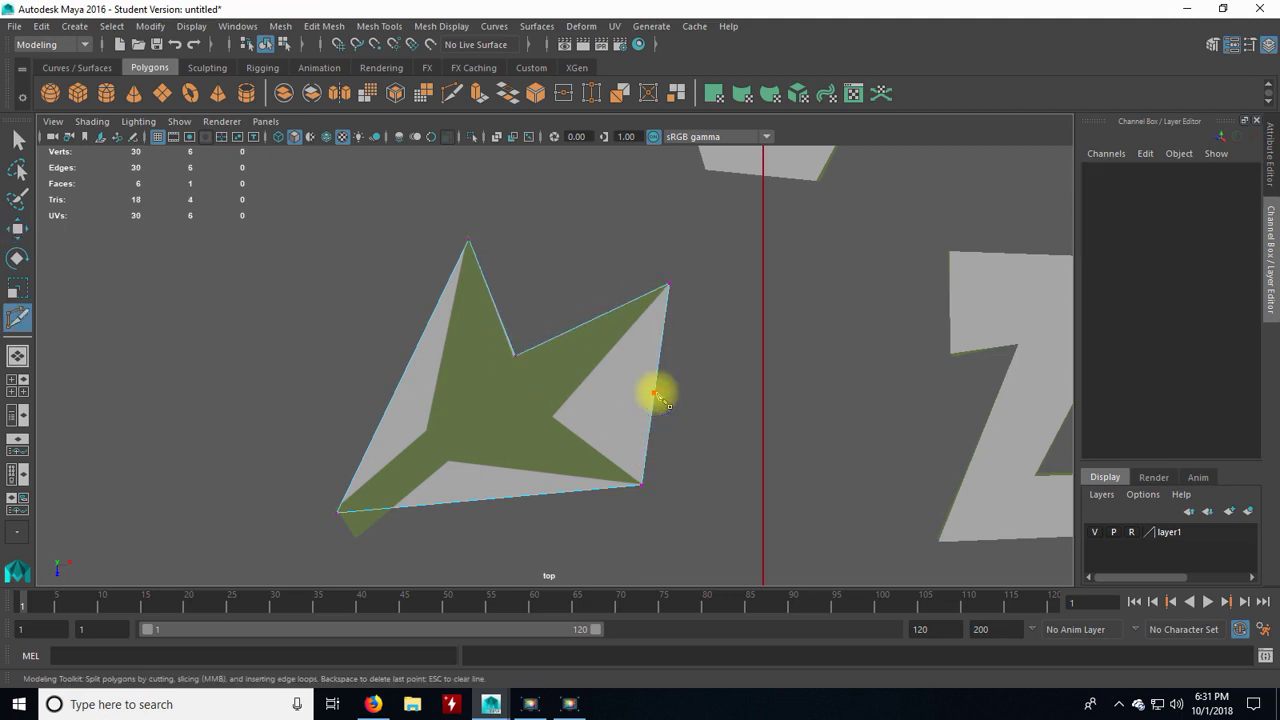
pyautogui.press('q')
pyautogui.press('w')
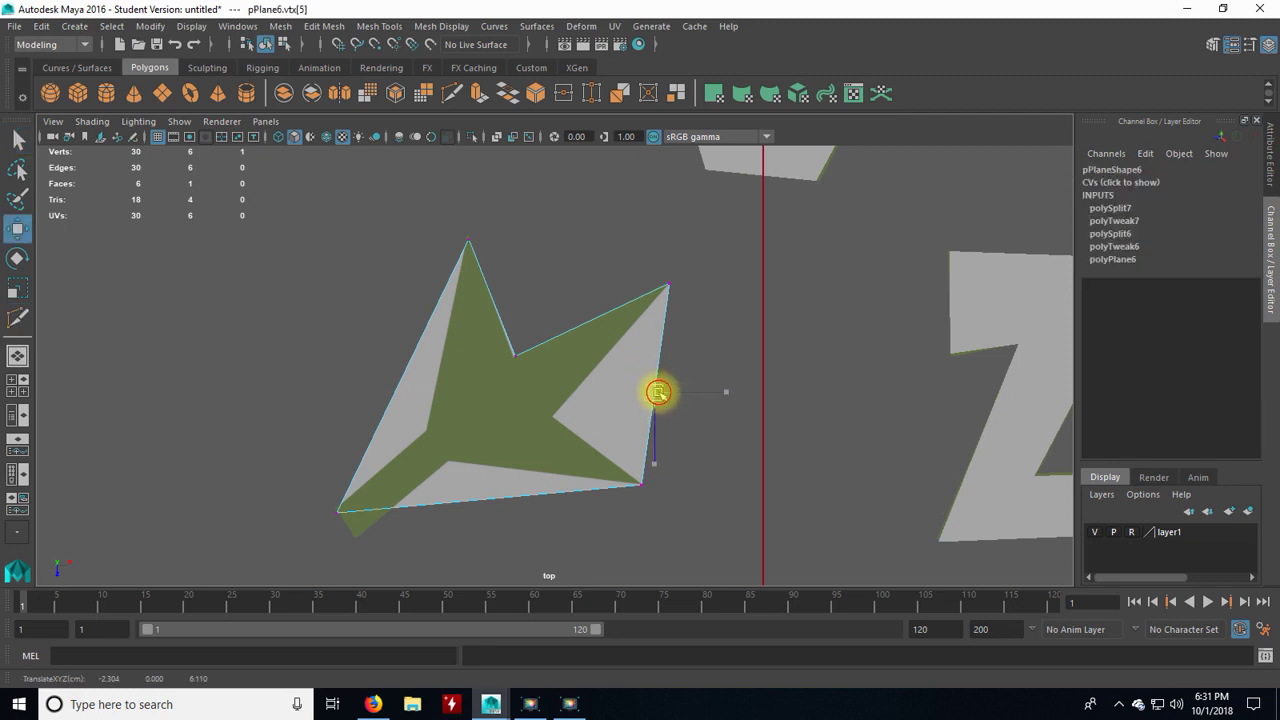
pyautogui.moveTo(656, 393); pyautogui.dragTo(565, 420)
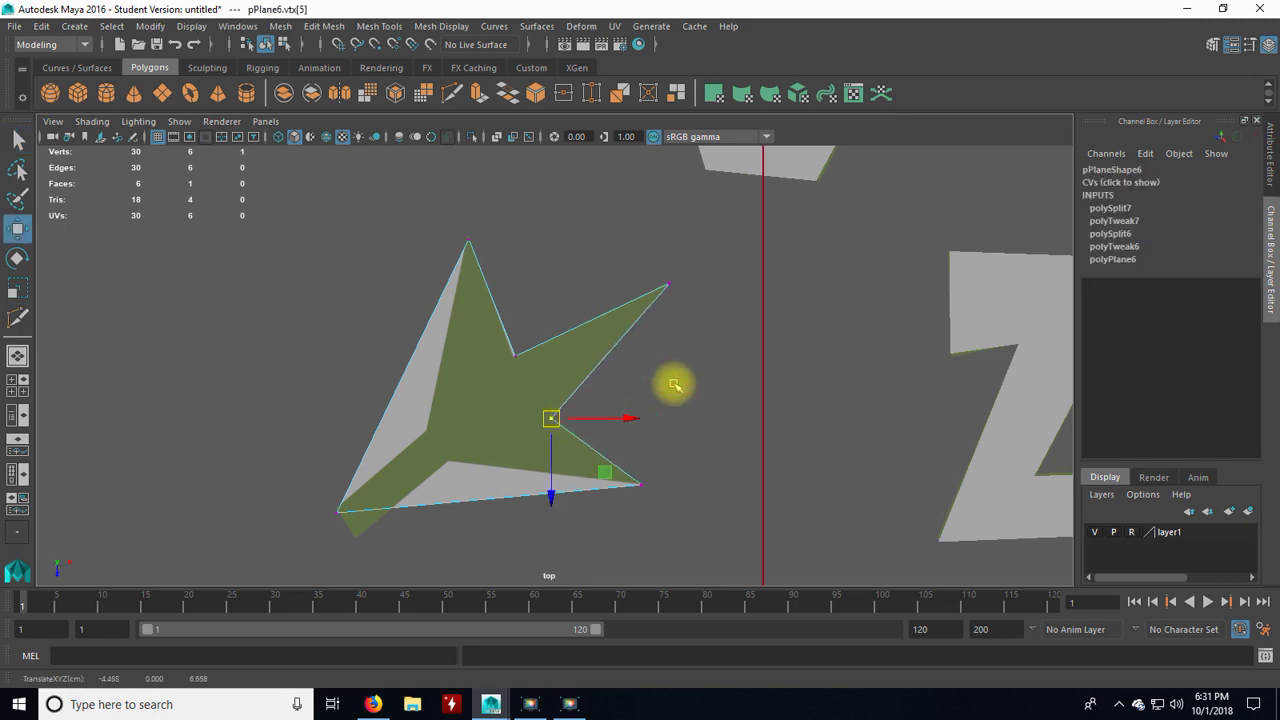
# - Add a vertex on the plane's left edge with Multi-Cut and move it to the inner corner where the upper spike meets the stem
pyautogui.press('q')
pyautogui.press('y')
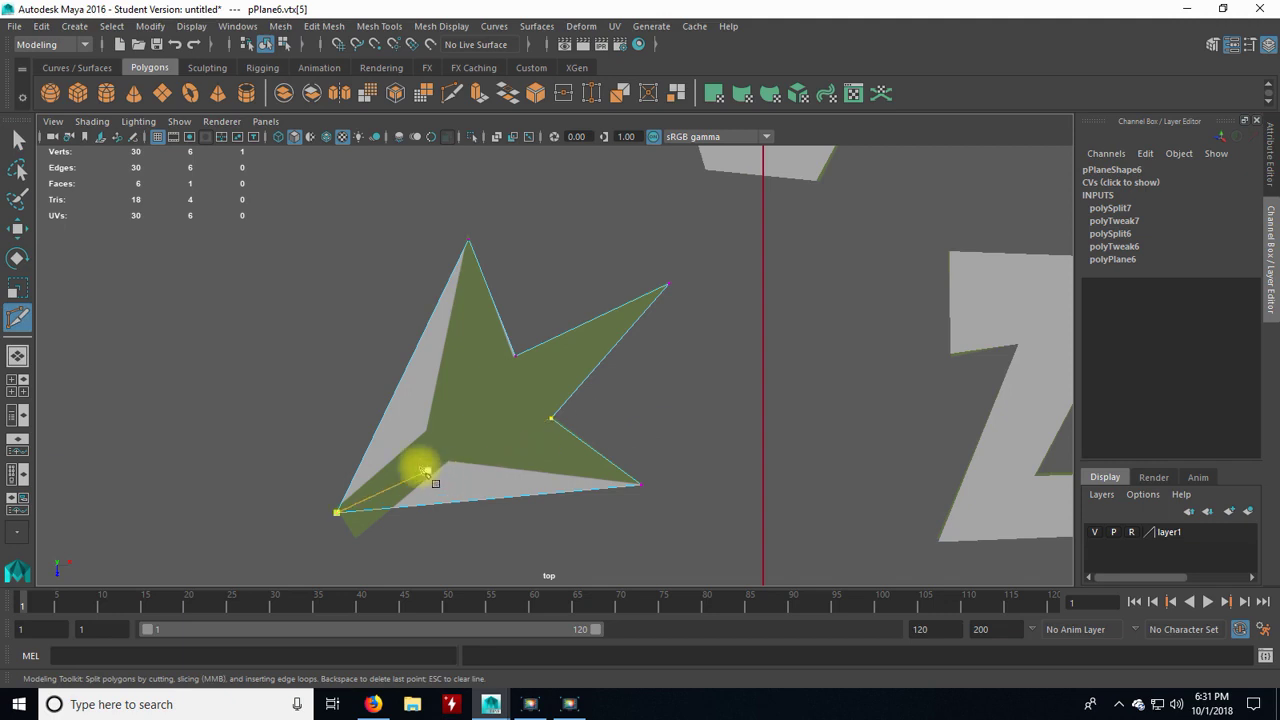
pyautogui.click(390, 401)
pyautogui.press('q')
pyautogui.press('w')
pyautogui.moveTo(394, 398); pyautogui.dragTo(418, 432)
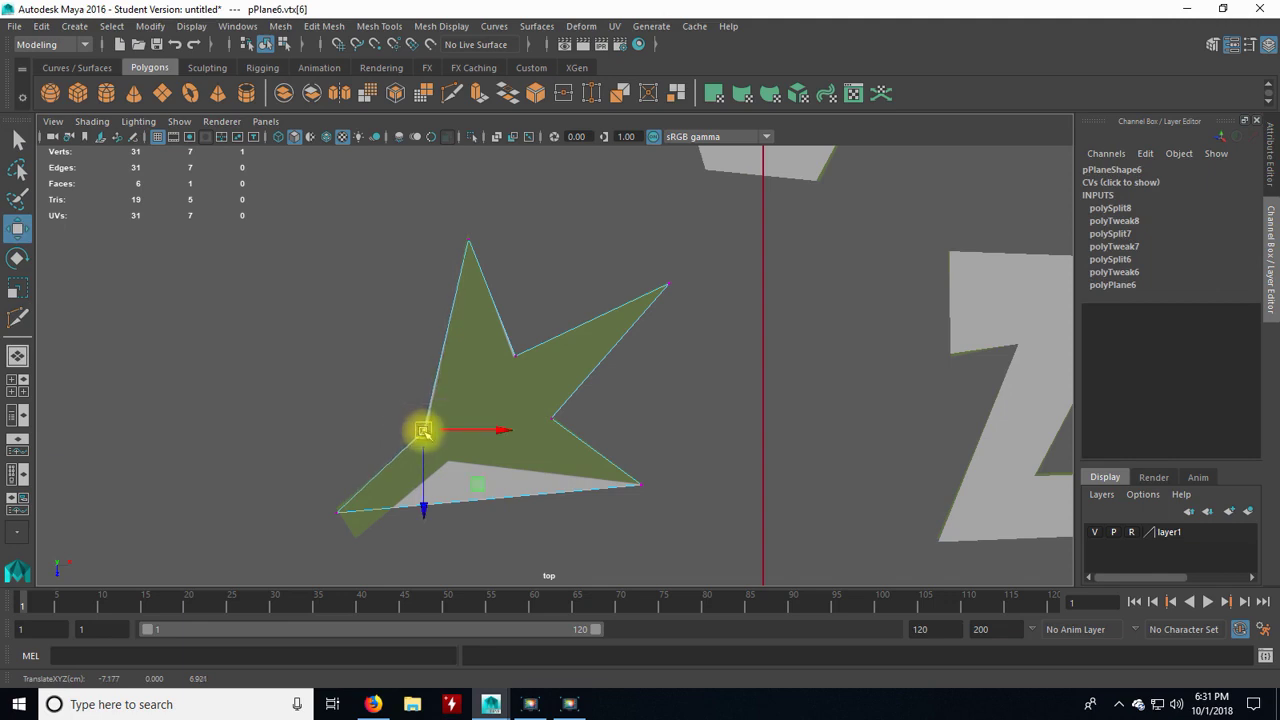
# - Add a vertex on the plane's lower edge with Multi-Cut and move it to the inner corner between the lower spike and the stem
pyautogui.press('t')
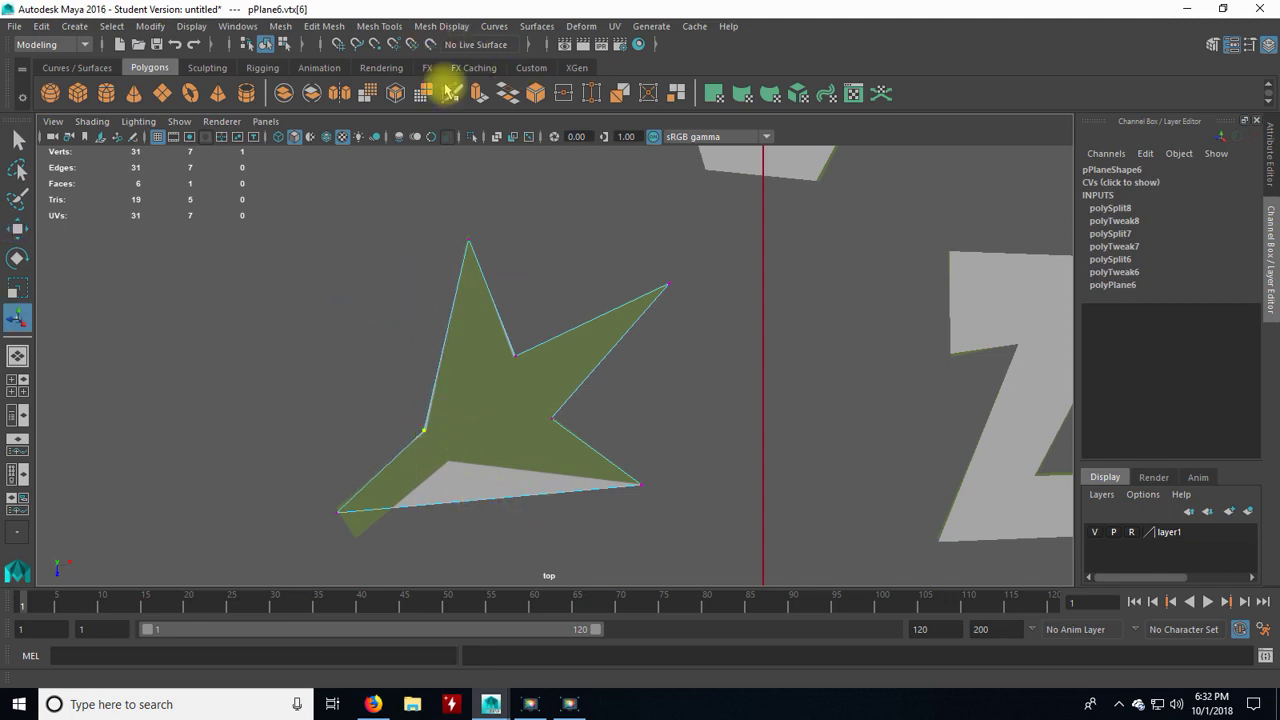
pyautogui.press('g')
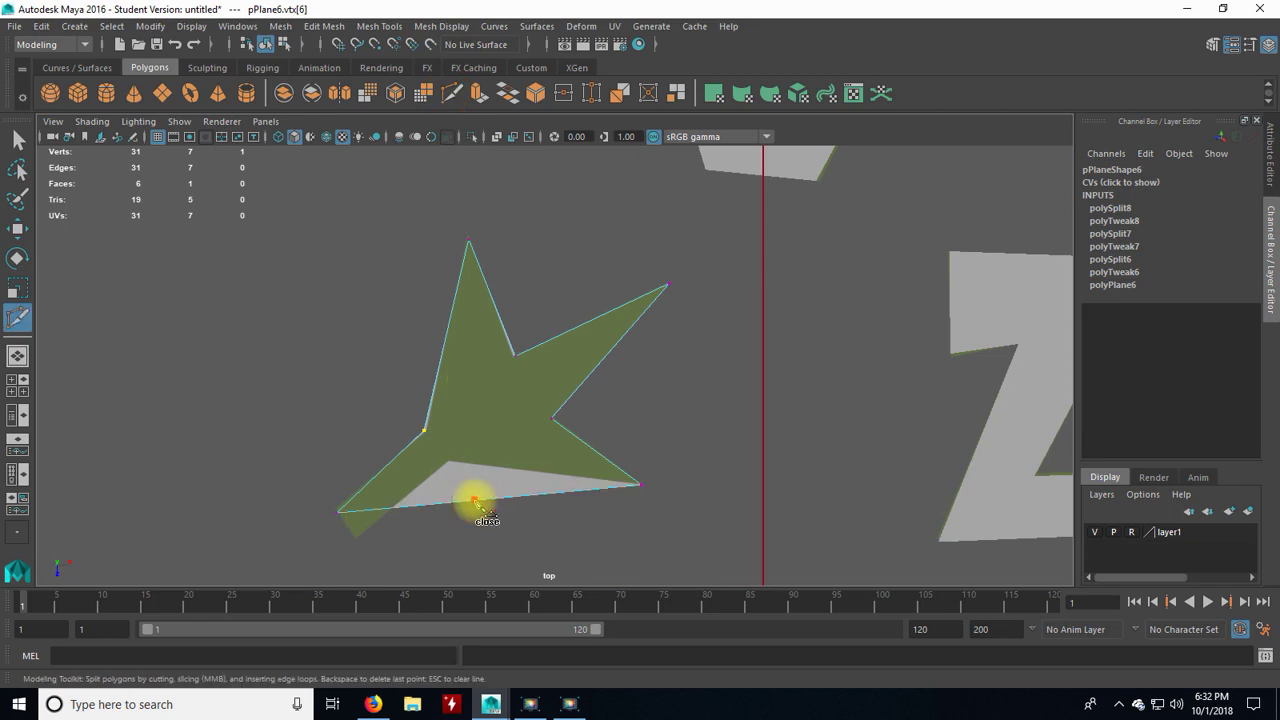
pyautogui.rightClick(474, 500)
pyautogui.press('q')
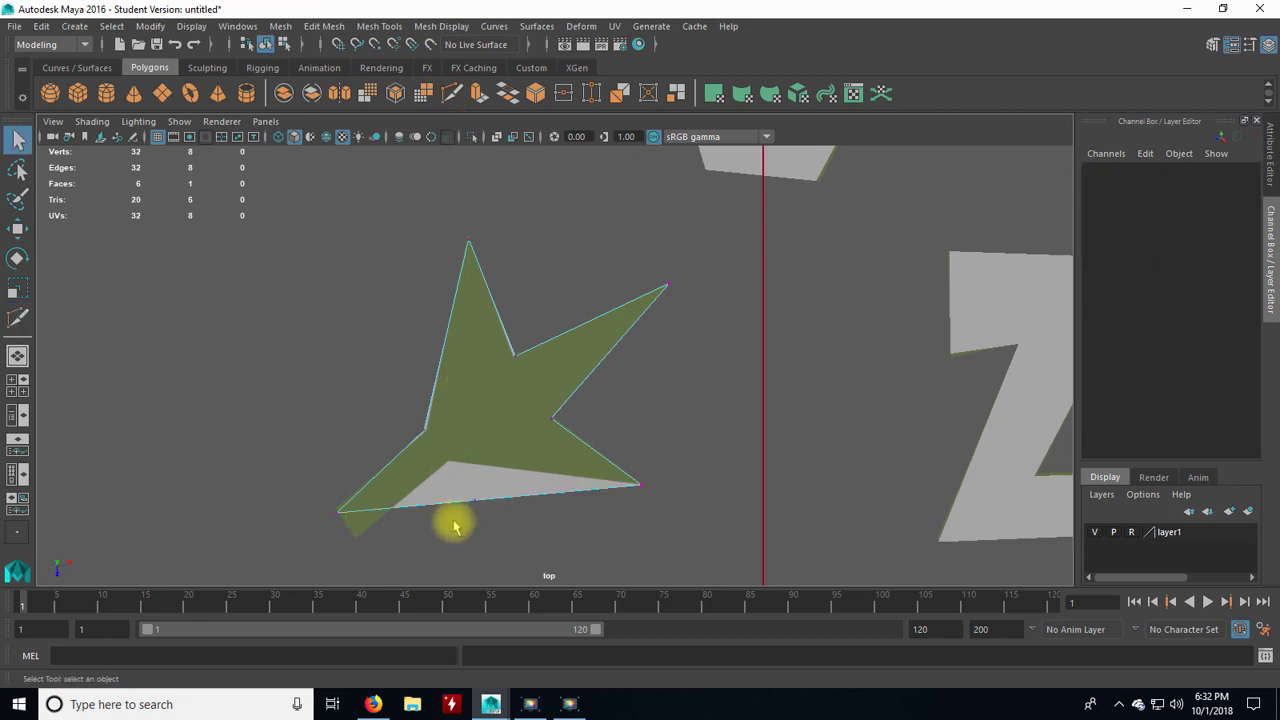
pyautogui.click(472, 500)
pyautogui.press('w')
pyautogui.moveTo(472, 500); pyautogui.dragTo(446, 462)
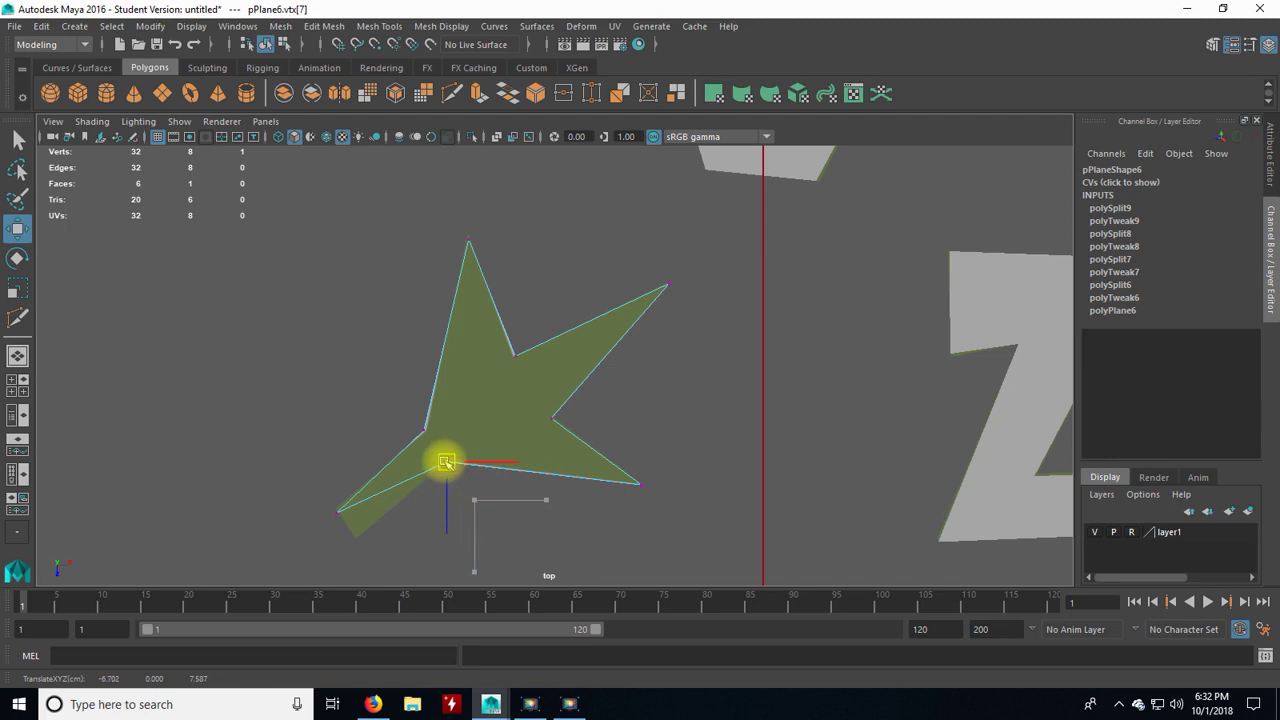
# - Add a vertex on the edge along the stem's underside with Multi-Cut, move it to the stem end's lower corner, and clear the selection
pyautogui.press('g')
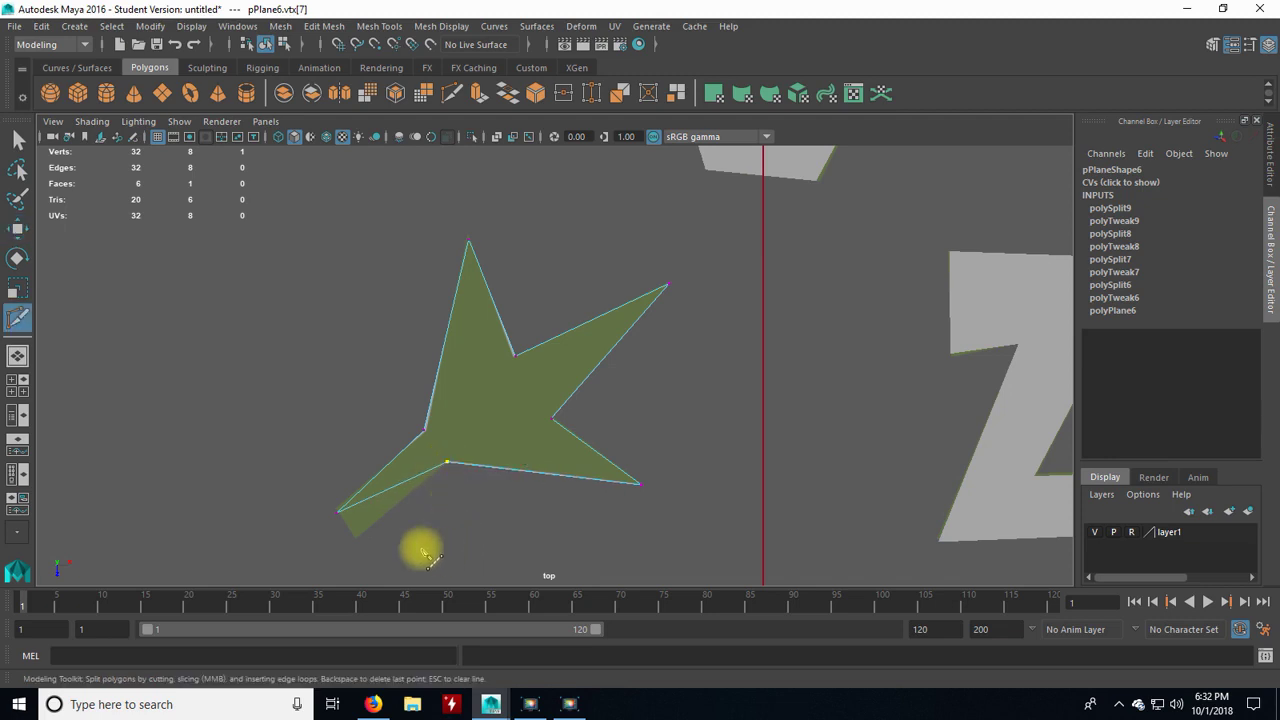
pyautogui.click(396, 485)
pyautogui.rightClick(396, 485)
pyautogui.press('q')
pyautogui.click(396, 485)
pyautogui.press('w')
pyautogui.moveTo(396, 485); pyautogui.dragTo(376, 519)
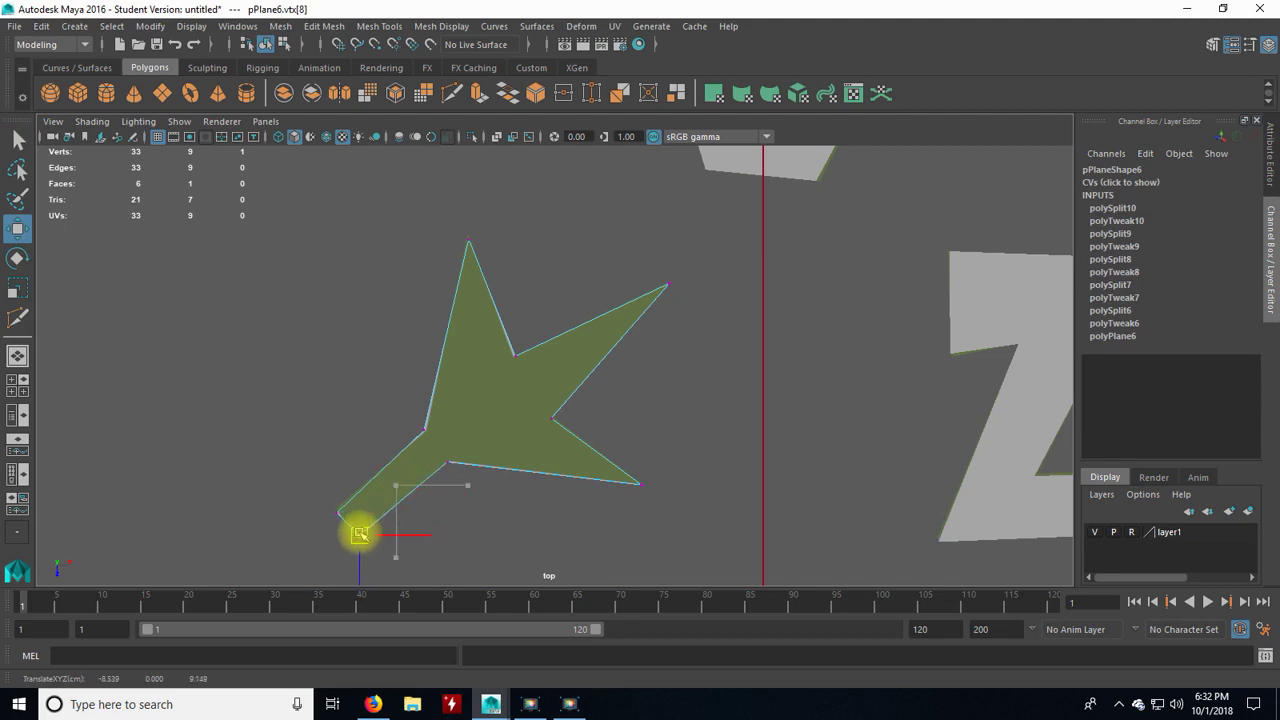
pyautogui.click(597, 504)
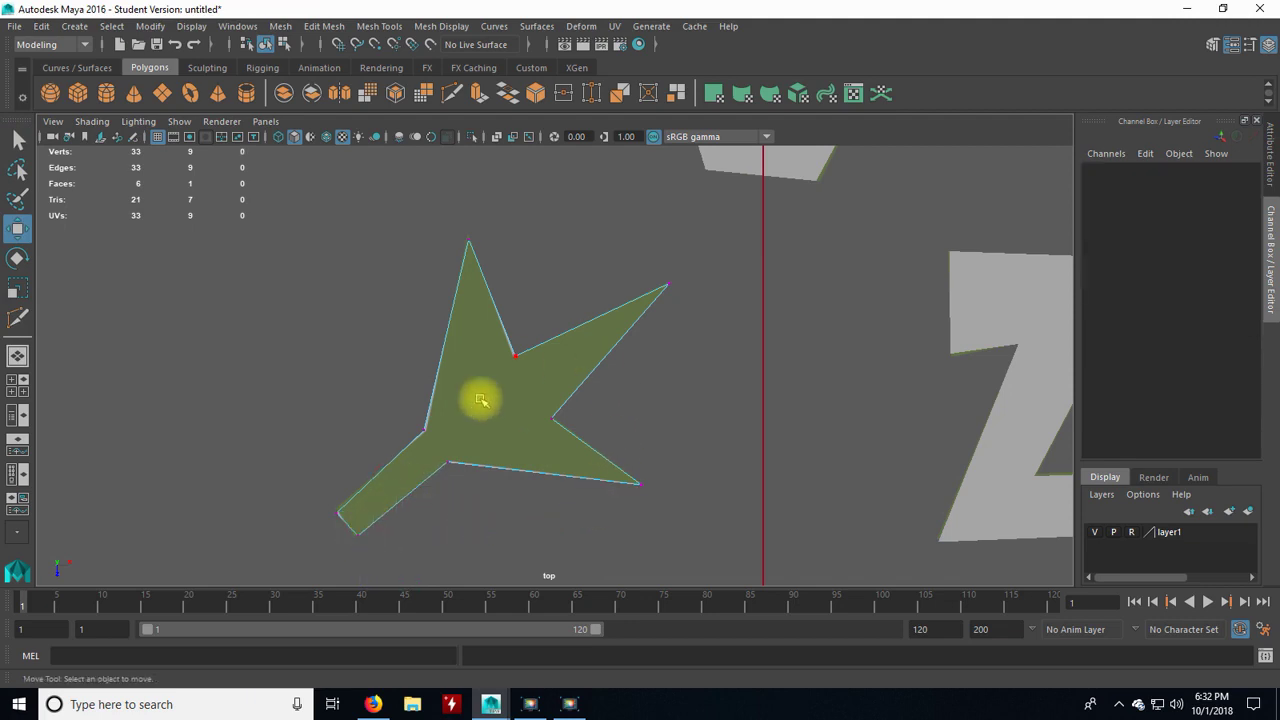
# - Return to Object mode and select the triangle, parallelogram, pentagon, star and Z meshes together
pyautogui.scroll(-3, 727, 398)
pyautogui.scroll(-2, 725, 396)
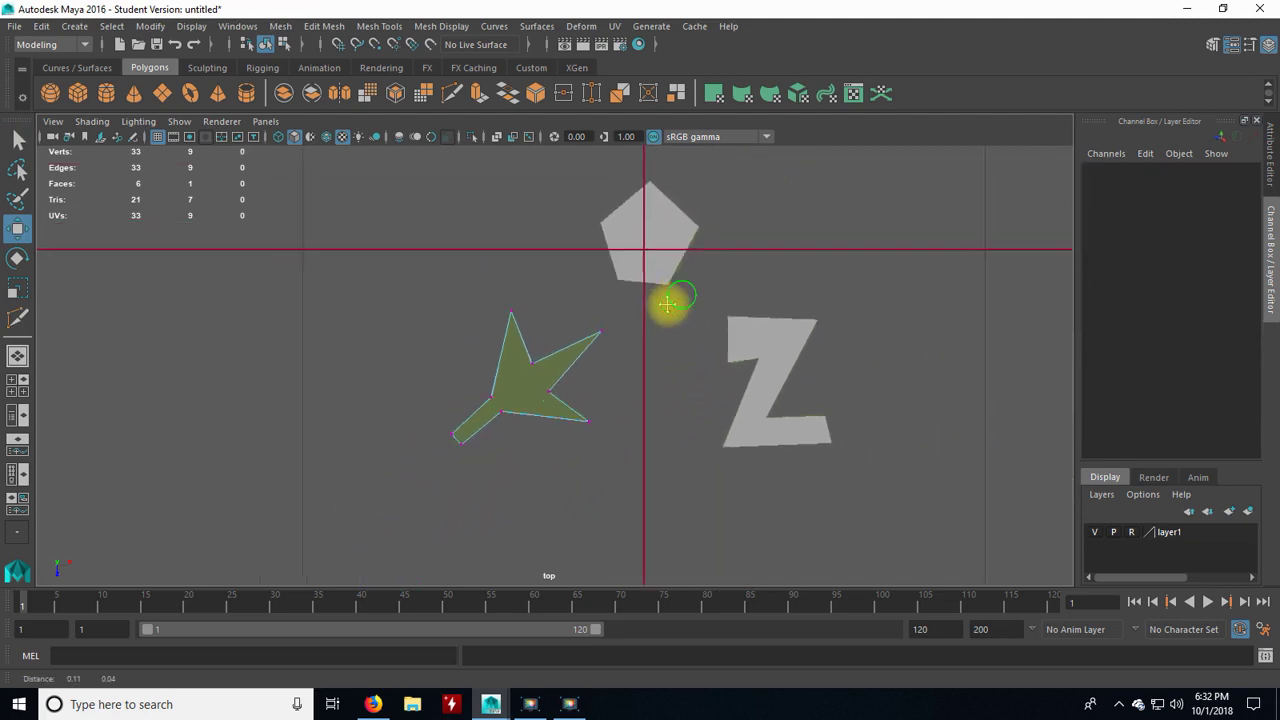
pyautogui.keyDown('alt'); pyautogui.moveTo(666, 300); pyautogui.dragTo(572, 407, button='middle'); pyautogui.keyUp('alt')
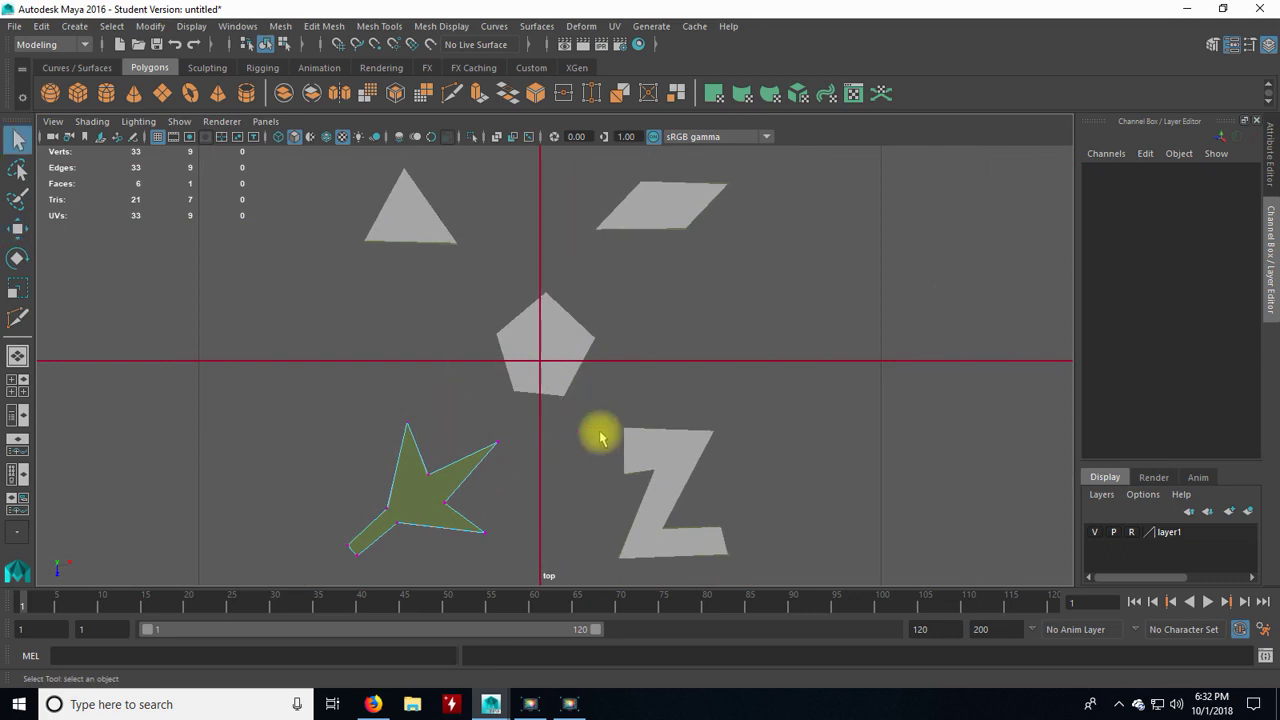
pyautogui.moveTo(693, 258); pyautogui.dragTo(793, 236, button='right')
pyautogui.click(725, 321)
pyautogui.moveTo(320, 168); pyautogui.dragTo(796, 573)
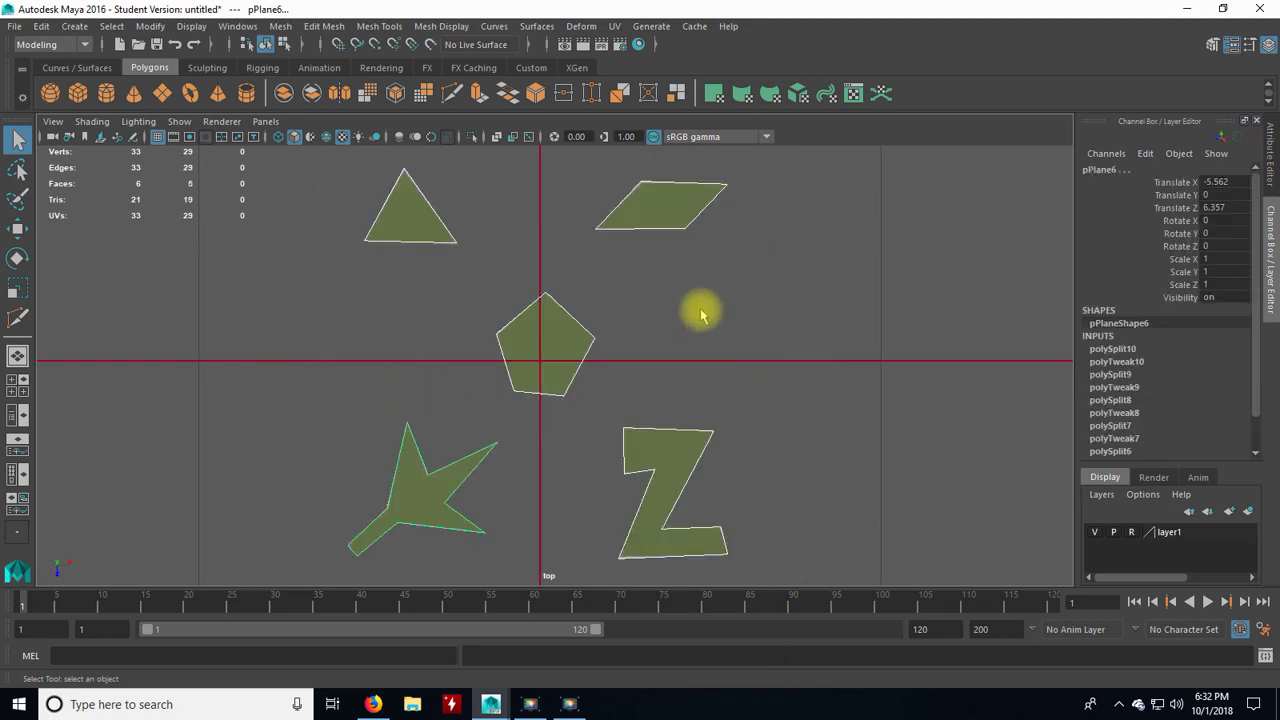